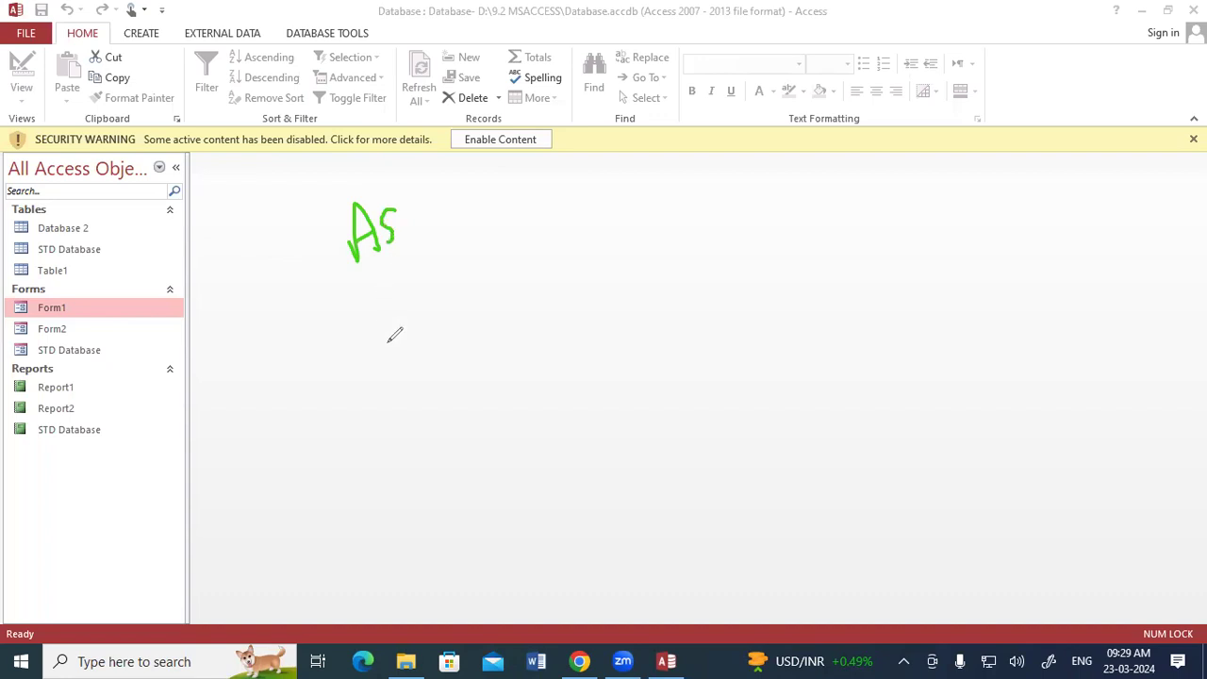
mouse_move(429, 281)
left_mouse_down()
mouse_move(431, 302)
mouse_move(405, 334)
left_mouse_up()
mouse_move(438, 283)
left_mouse_down()
mouse_move(543, 233)
mouse_move(539, 276)
mouse_move(431, 349)
left_mouse_up()
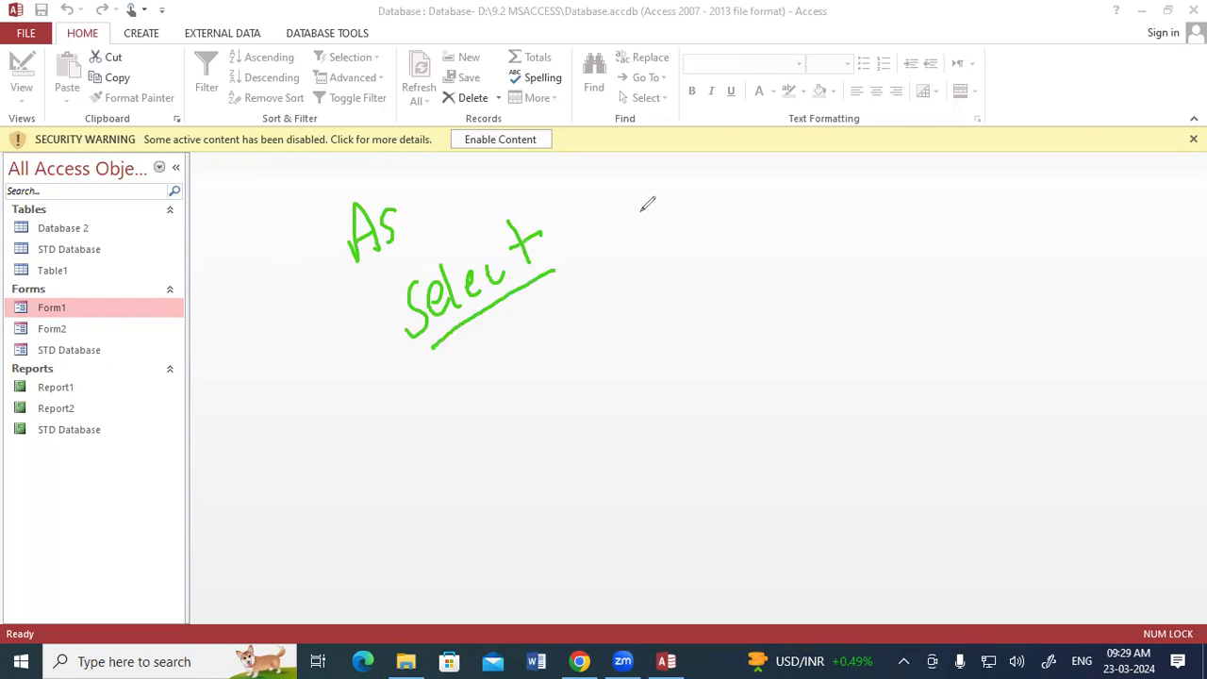
mouse_move(578, 188)
left_mouse_down()
mouse_move(601, 244)
mouse_move(605, 217)
mouse_move(628, 211)
left_mouse_up()
mouse_move(699, 148)
left_mouse_down()
mouse_move(677, 193)
mouse_move(721, 151)
mouse_move(732, 170)
mouse_move(796, 132)
left_mouse_up()
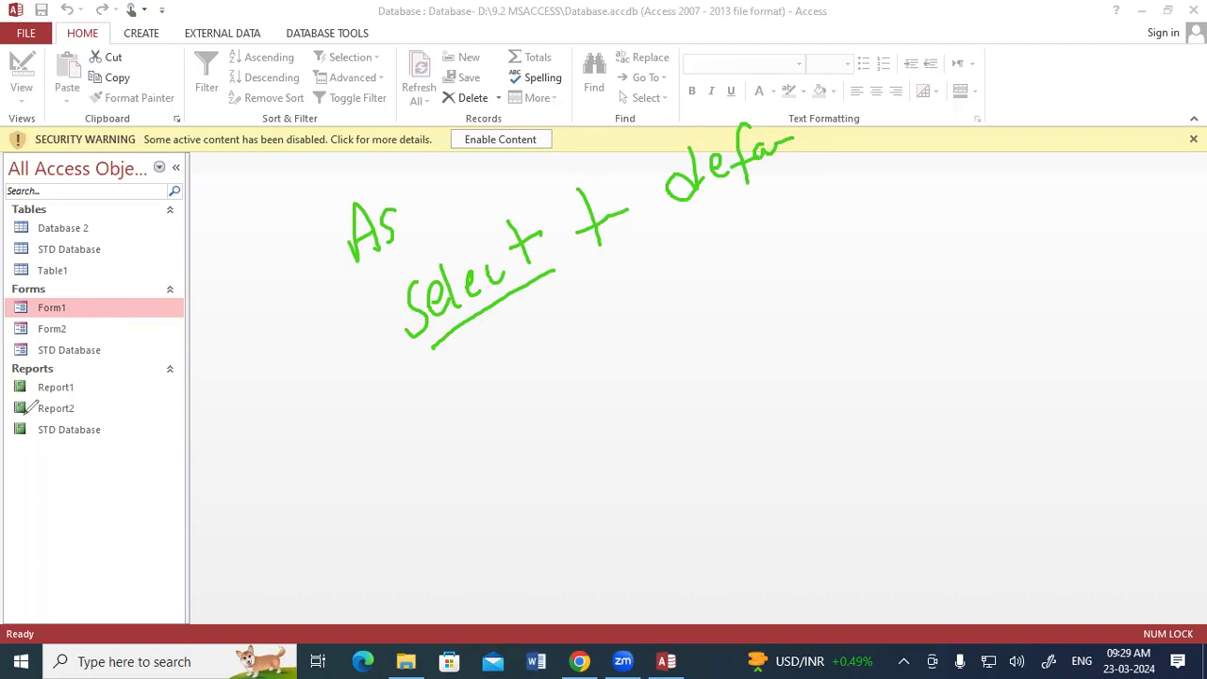
key("e")
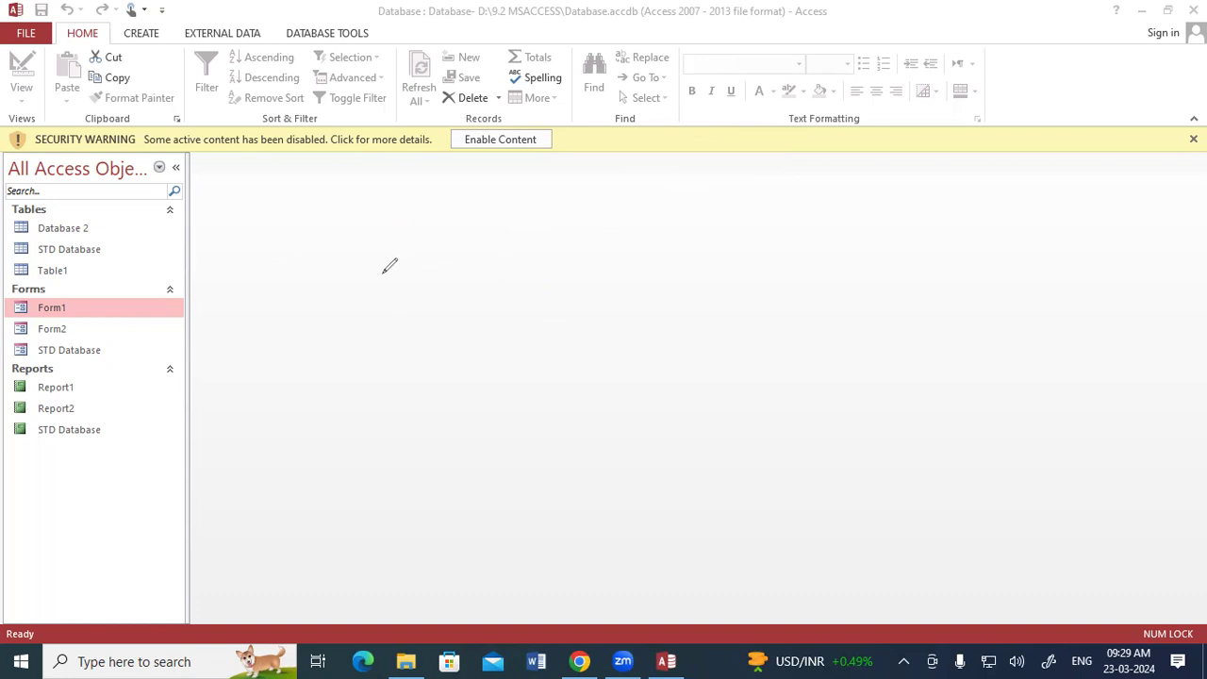
mouse_move(366, 189)
left_mouse_down()
mouse_move(394, 206)
mouse_move(432, 168)
mouse_move(435, 195)
left_mouse_up()
left_click_drag(342, 255, 463, 187)
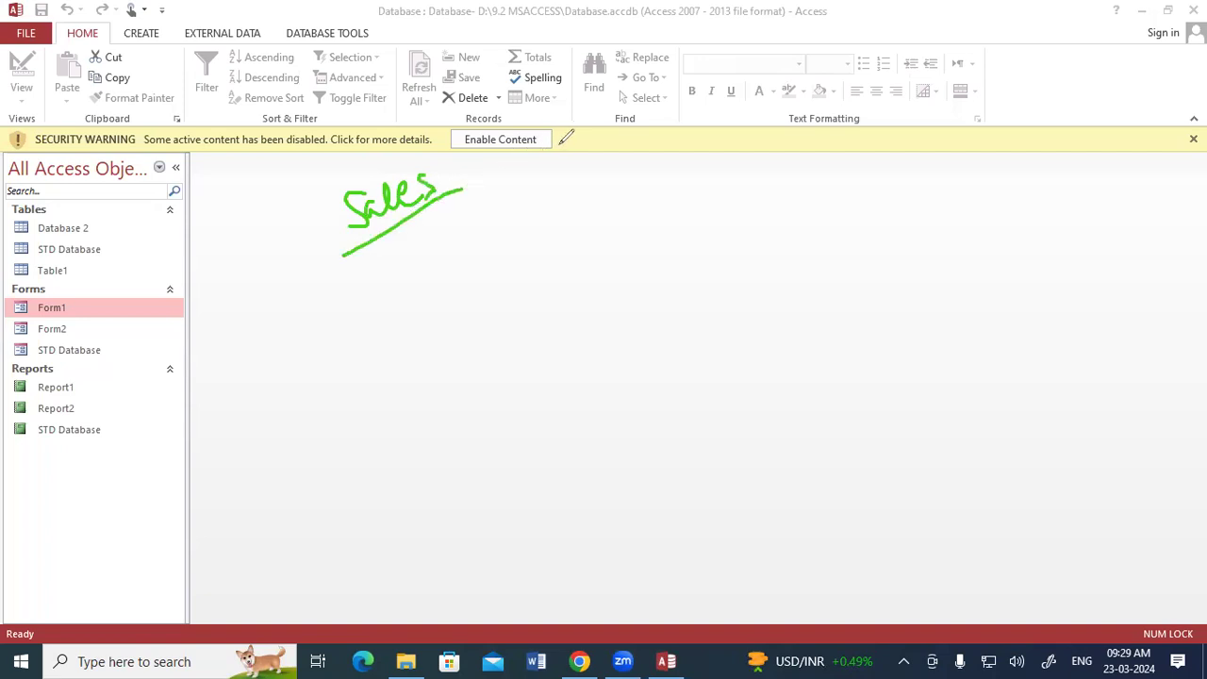
mouse_move(618, 179)
left_mouse_down()
mouse_move(632, 192)
mouse_move(685, 166)
mouse_move(618, 156)
mouse_move(698, 209)
mouse_move(648, 151)
left_mouse_up()
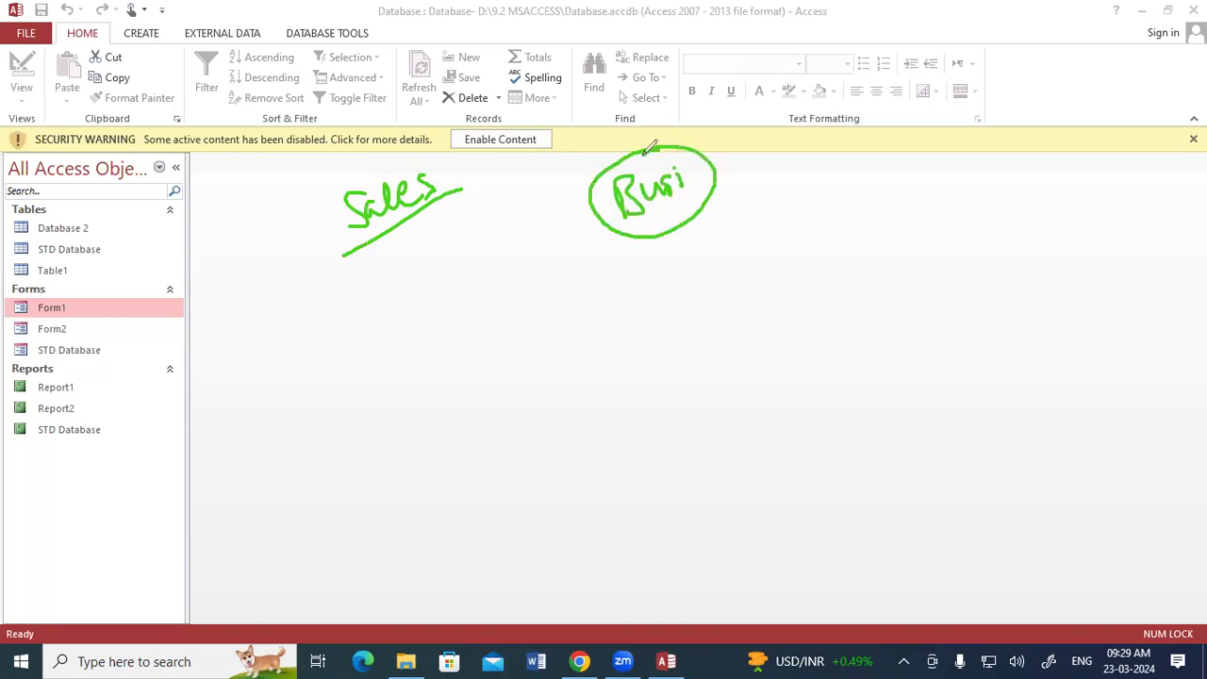
left_click_drag(397, 320, 416, 363)
mouse_move(415, 302)
left_mouse_down()
mouse_move(436, 340)
mouse_move(442, 310)
mouse_move(462, 330)
left_mouse_up()
left_click_drag(439, 303, 505, 311)
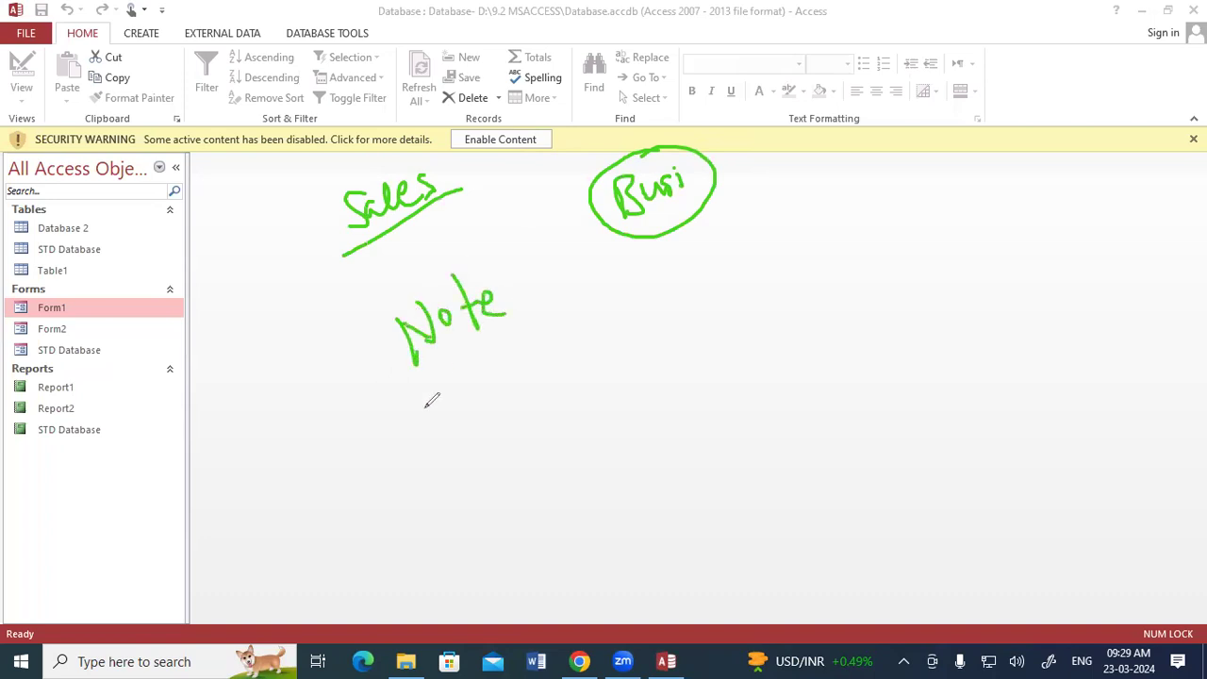
left_click_drag(408, 417, 551, 294)
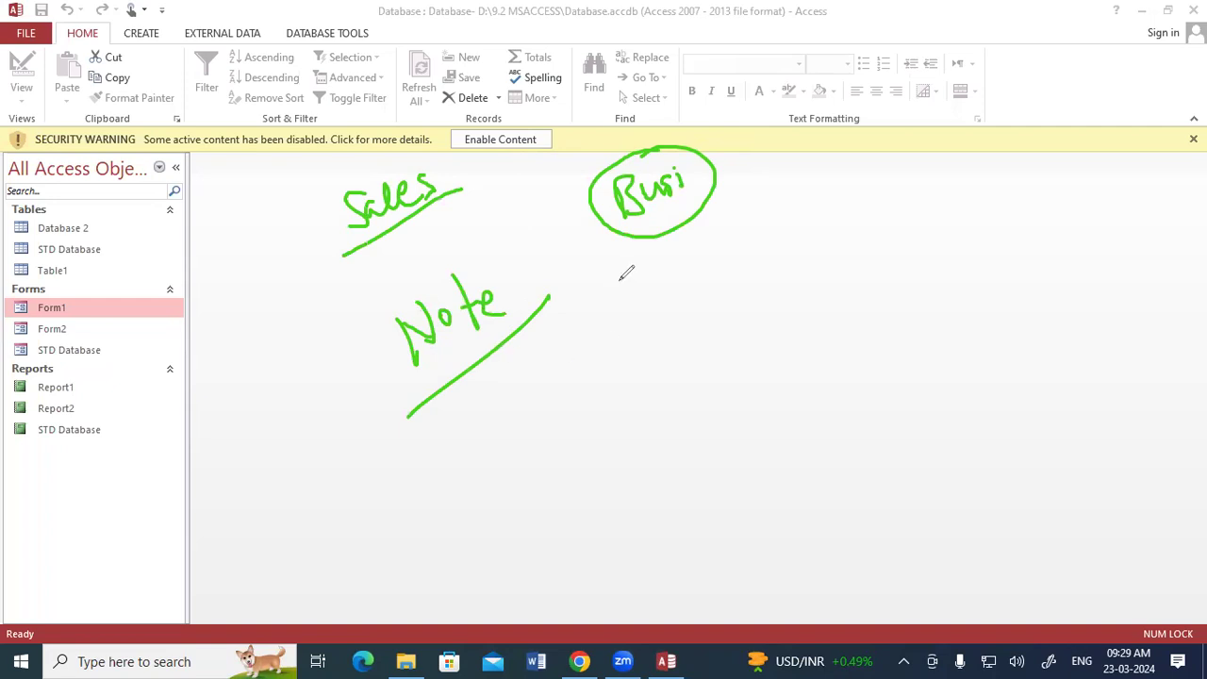
left_click_drag(675, 228, 671, 274)
mouse_move(718, 236)
left_mouse_down()
mouse_move(722, 253)
mouse_move(747, 230)
mouse_move(703, 267)
mouse_move(738, 231)
mouse_move(755, 232)
left_mouse_up()
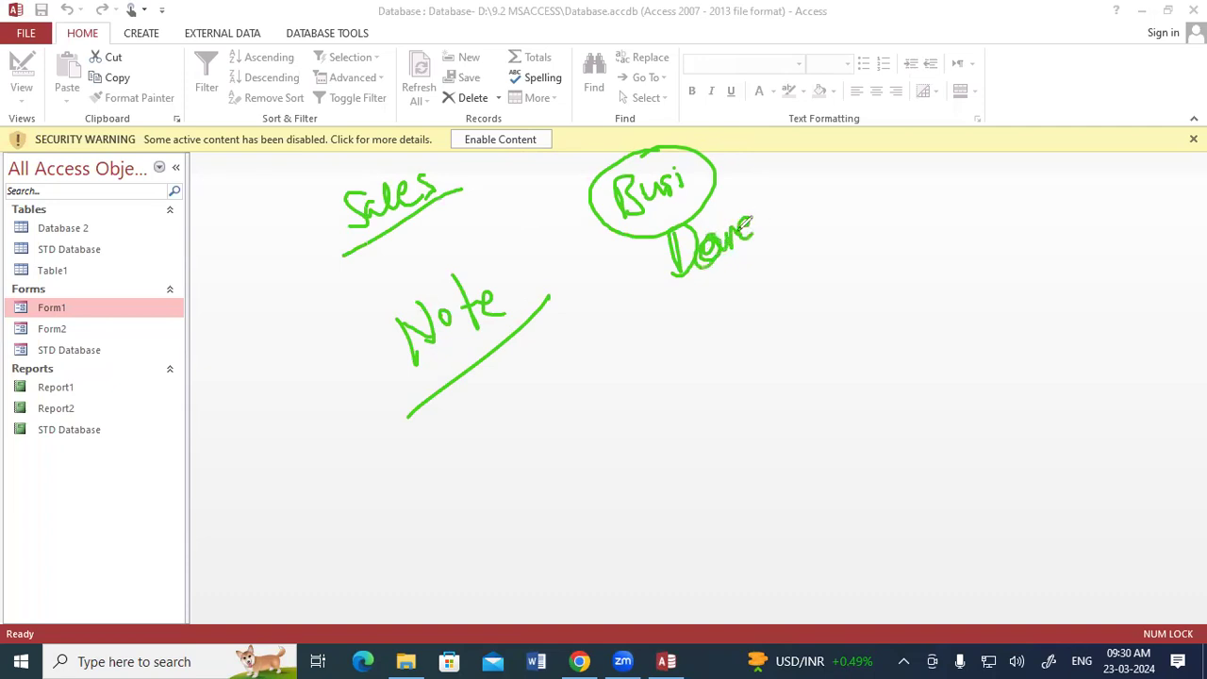
mouse_move(671, 369)
left_mouse_down()
mouse_move(676, 396)
mouse_move(714, 363)
mouse_move(745, 377)
mouse_move(775, 307)
mouse_move(790, 344)
mouse_move(804, 305)
mouse_move(886, 320)
mouse_move(858, 327)
left_mouse_up()
left_click_drag(730, 450, 839, 372)
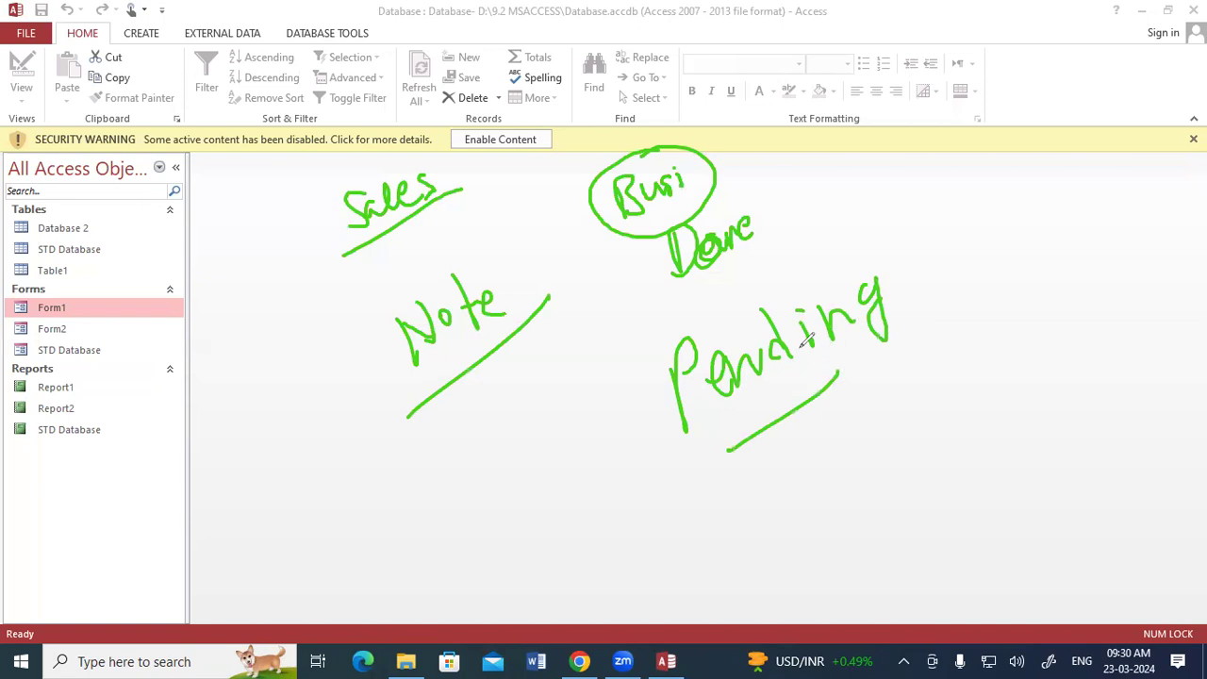
left_click_drag(702, 284, 766, 245)
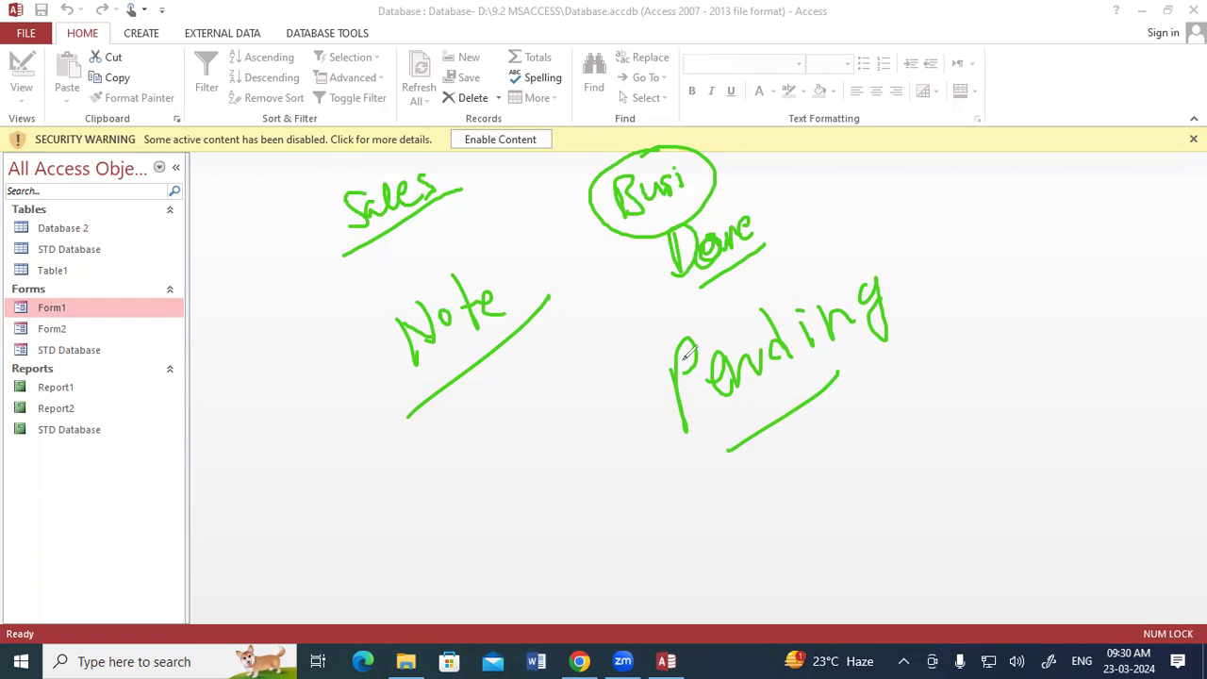
left_click_drag(695, 294, 780, 248)
left_click_drag(721, 460, 841, 374)
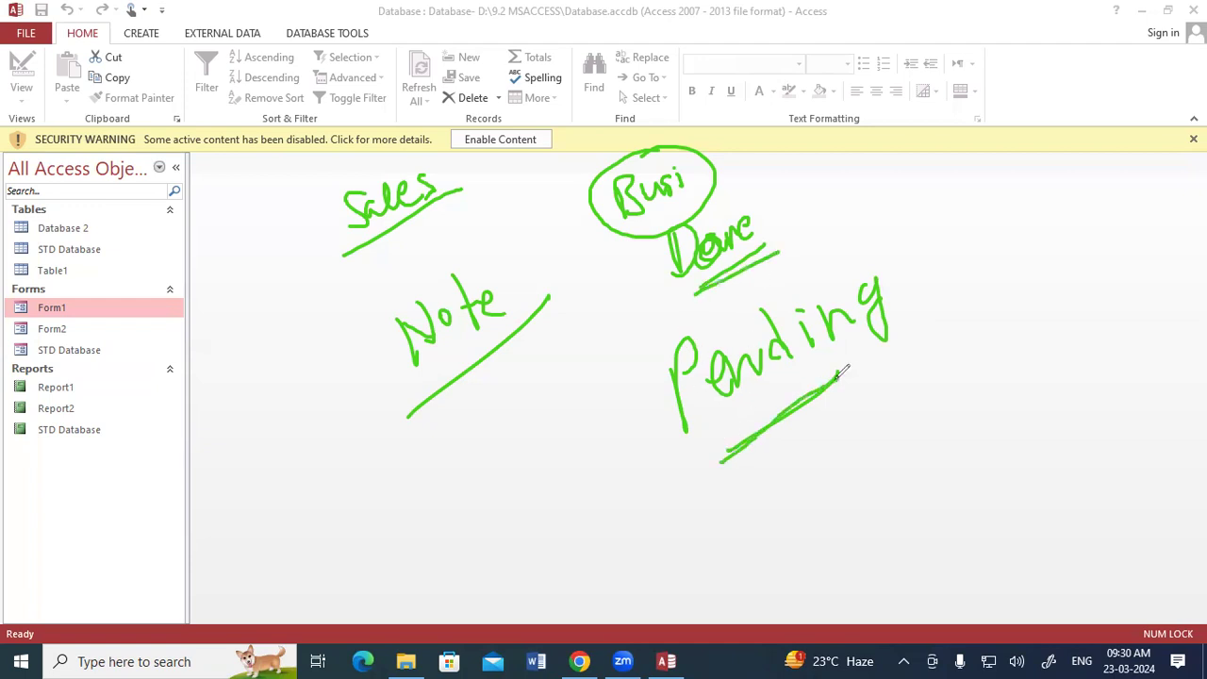
mouse_move(340, 474)
left_mouse_down()
mouse_move(396, 459)
mouse_move(410, 479)
mouse_move(449, 432)
mouse_move(460, 445)
left_mouse_up()
left_click_drag(360, 562, 482, 468)
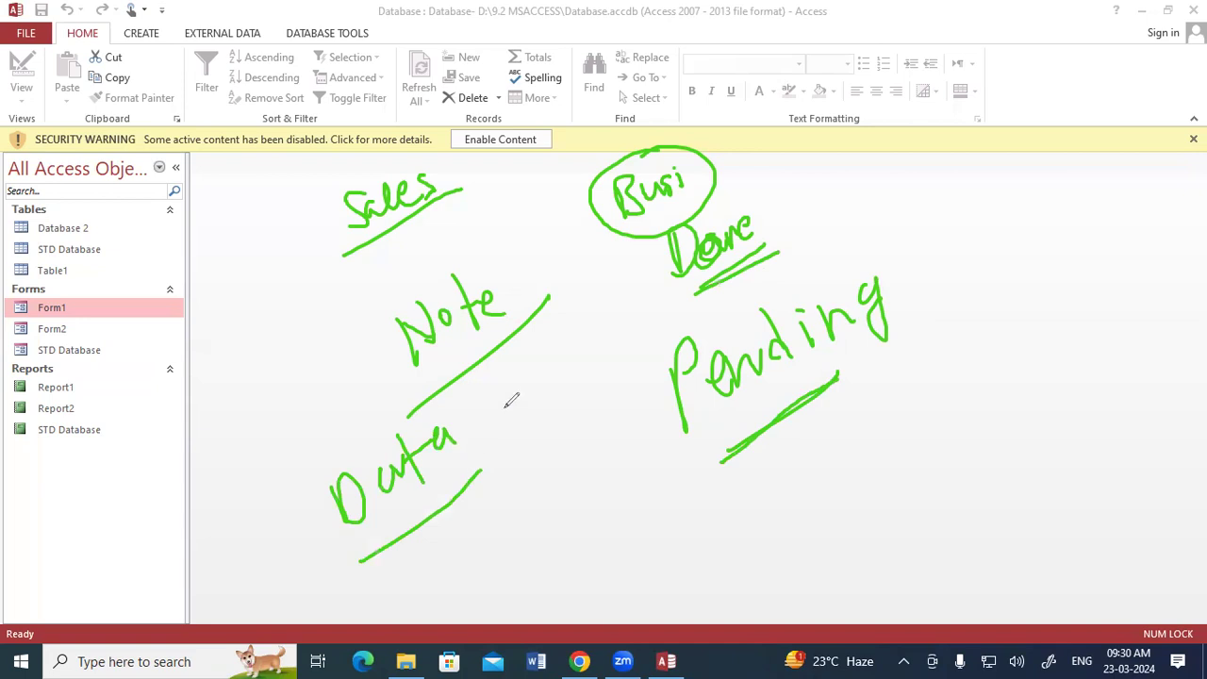
left_click_drag(669, 303, 795, 233)
left_click_drag(722, 461, 833, 373)
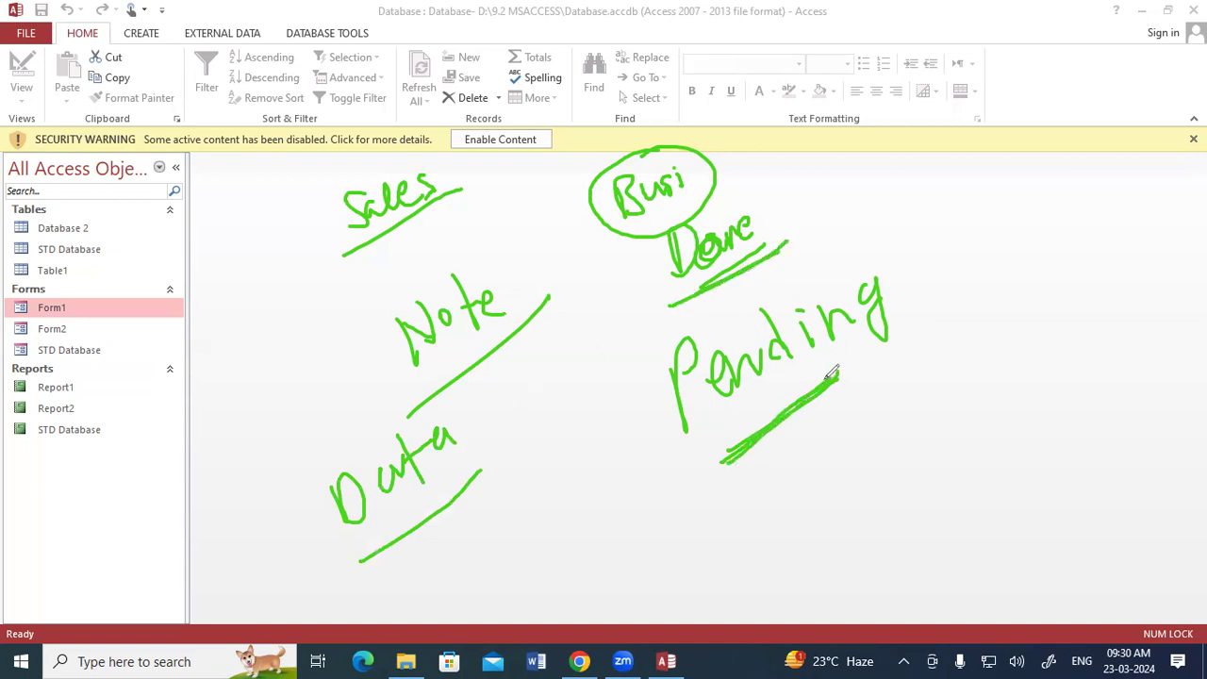
mouse_move(898, 158)
left_mouse_down()
mouse_move(900, 196)
mouse_move(922, 163)
mouse_move(938, 188)
mouse_move(901, 149)
left_mouse_up()
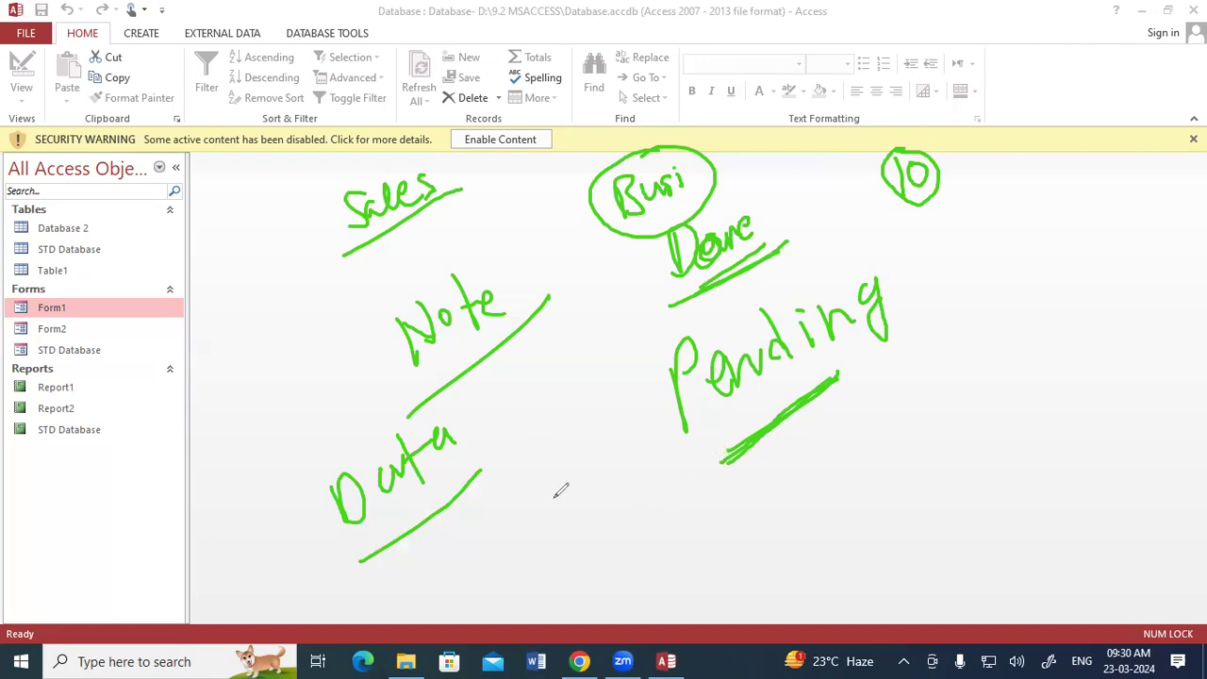
mouse_move(947, 353)
left_mouse_down()
mouse_move(930, 405)
mouse_move(999, 373)
mouse_move(1053, 286)
mouse_move(1071, 301)
mouse_move(963, 412)
left_mouse_up()
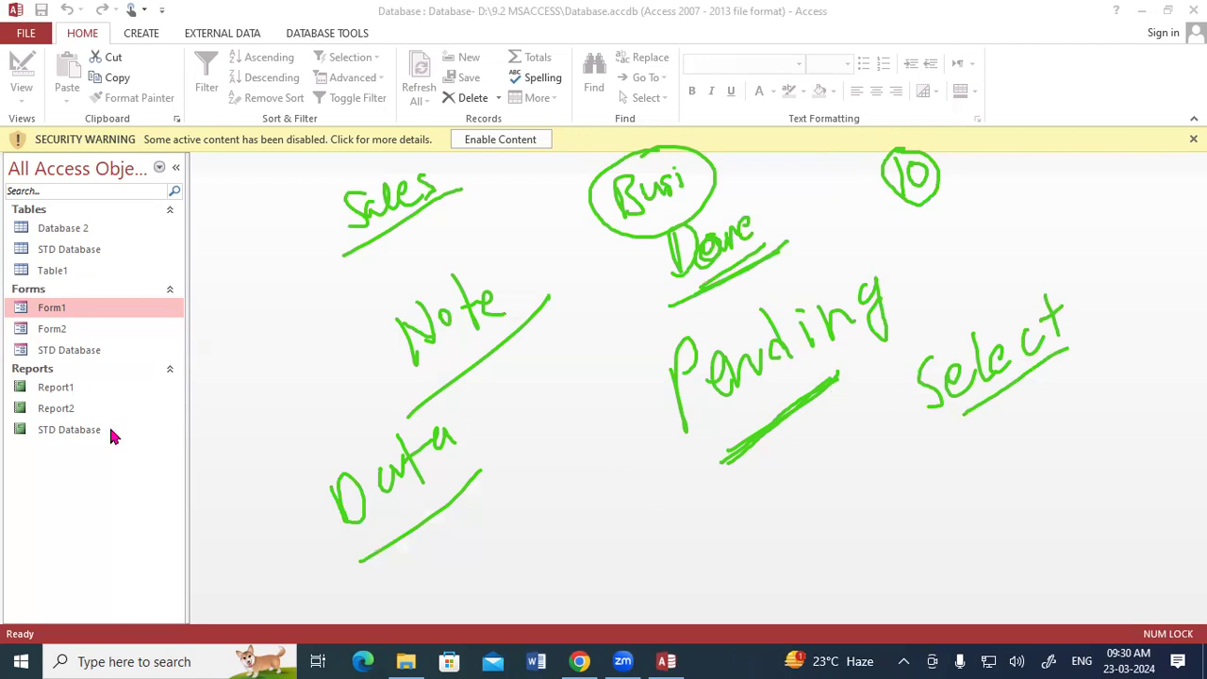
key("e")
mouse_move(392, 185)
left_mouse_down()
mouse_move(401, 208)
mouse_move(420, 195)
left_mouse_up()
left_click_drag(444, 152, 446, 202)
left_click_drag(434, 187, 447, 181)
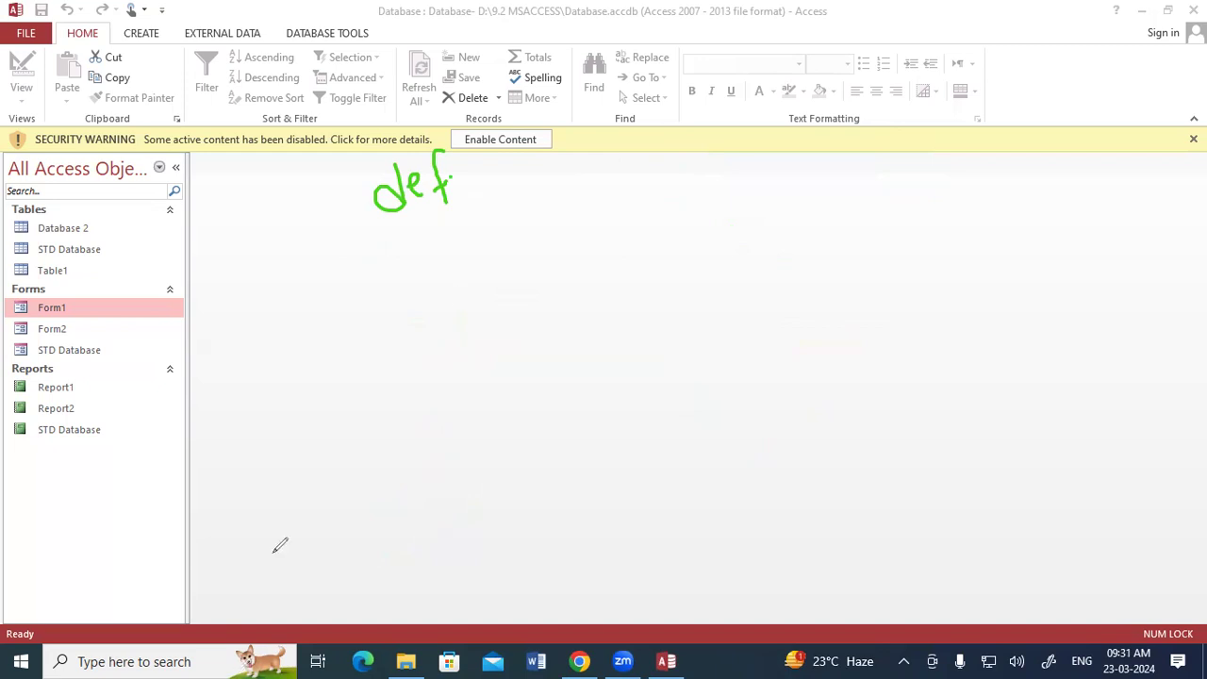
left_click_drag(636, 204, 645, 262)
left_click_drag(635, 206, 649, 260)
mouse_move(673, 213)
left_mouse_down()
mouse_move(694, 237)
mouse_move(722, 219)
left_mouse_up()
left_click(707, 186)
mouse_move(856, 137)
left_mouse_down()
mouse_move(864, 162)
mouse_move(919, 94)
mouse_move(939, 132)
mouse_move(981, 94)
mouse_move(1047, 74)
mouse_move(1056, 85)
mouse_move(863, 198)
left_mouse_up()
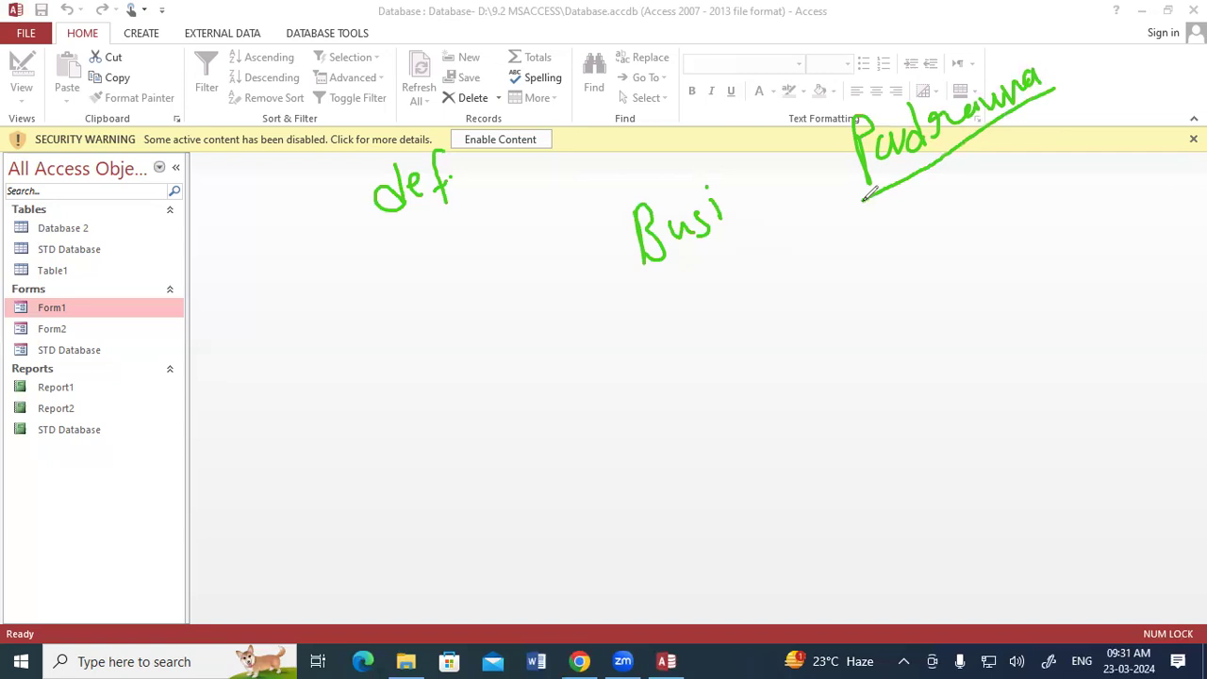
mouse_move(716, 381)
left_mouse_down()
mouse_move(712, 409)
mouse_move(730, 403)
left_mouse_up()
mouse_move(736, 320)
left_mouse_down()
mouse_move(751, 366)
mouse_move(779, 326)
mouse_move(800, 330)
left_mouse_up()
mouse_move(913, 236)
left_mouse_down()
mouse_move(928, 288)
mouse_move(921, 270)
left_mouse_up()
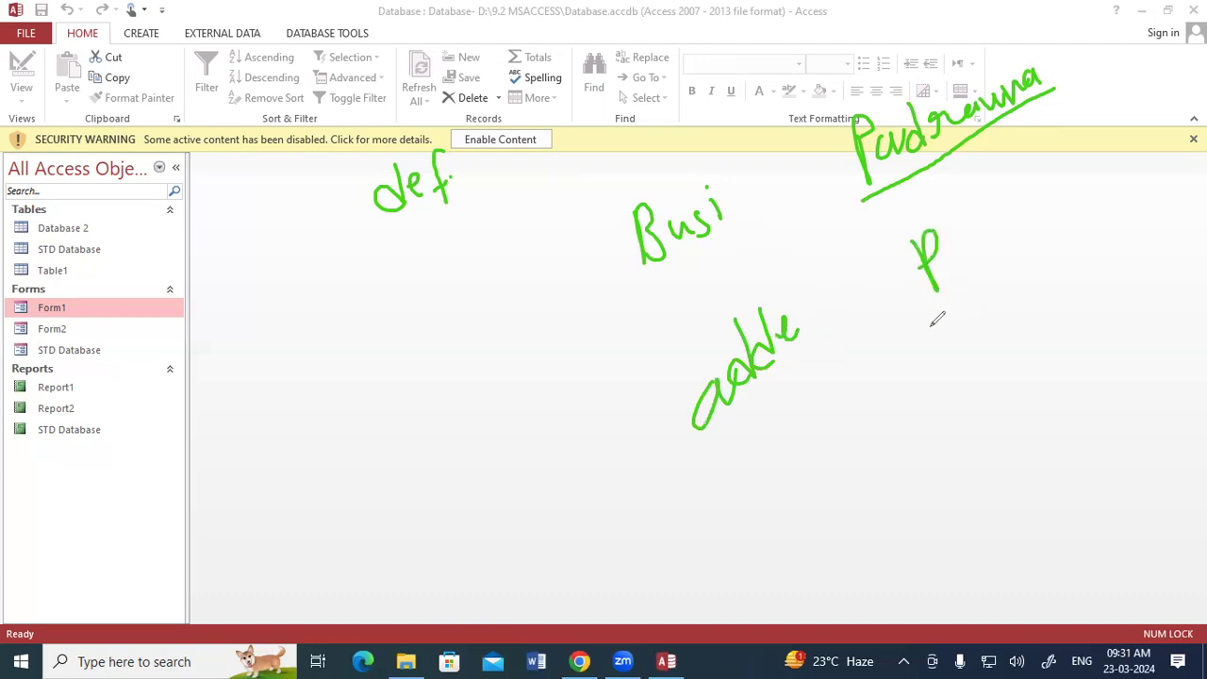
mouse_move(988, 192)
left_mouse_down()
mouse_move(1005, 249)
mouse_move(1020, 215)
mouse_move(1065, 196)
left_mouse_up()
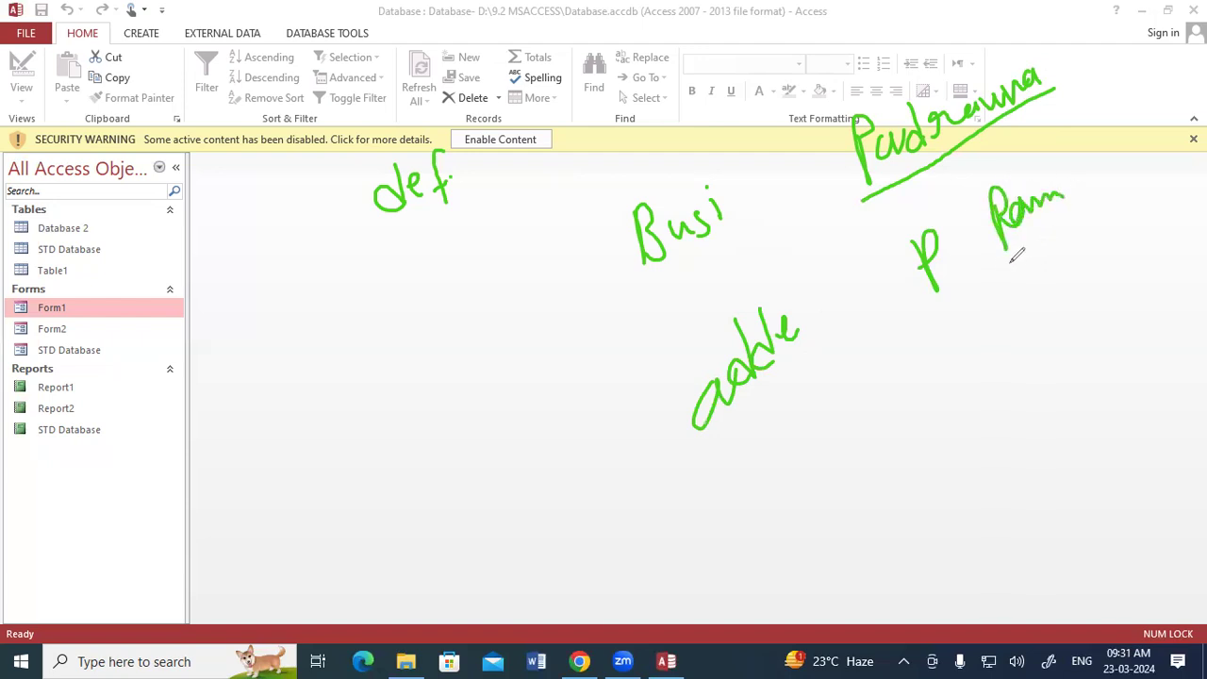
left_click_drag(988, 269, 1084, 200)
left_click_drag(858, 204, 963, 145)
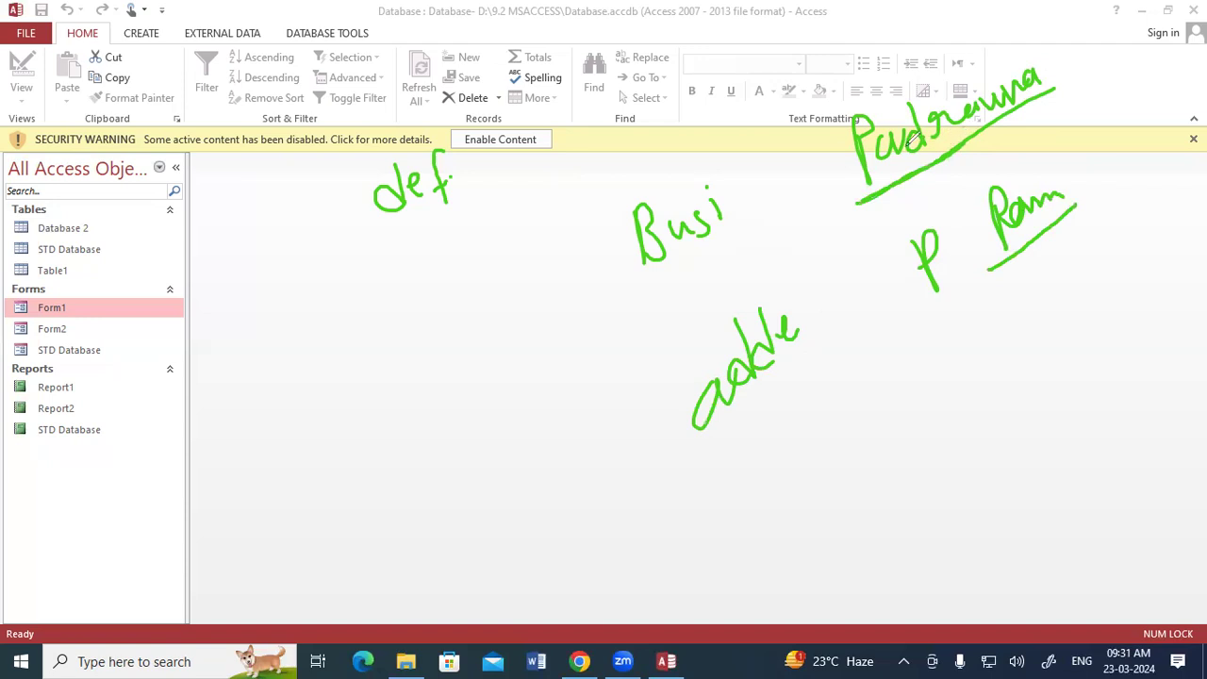
left_click_drag(369, 240, 474, 206)
key("e")
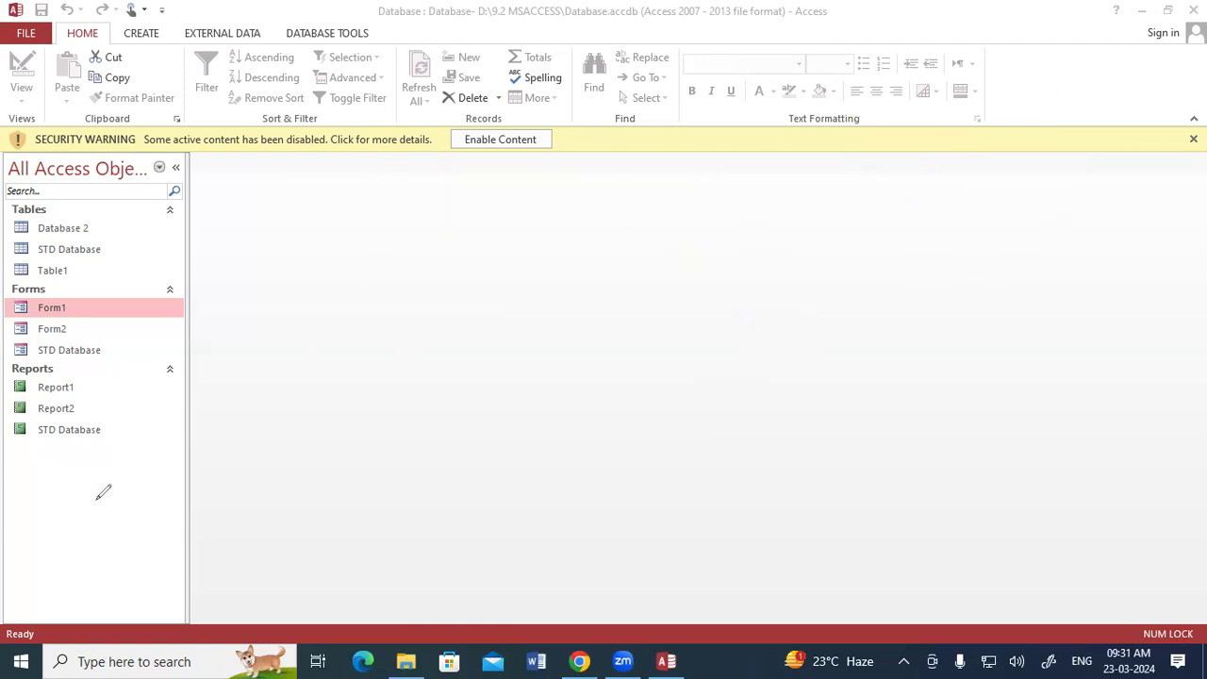
left_click(278, 400)
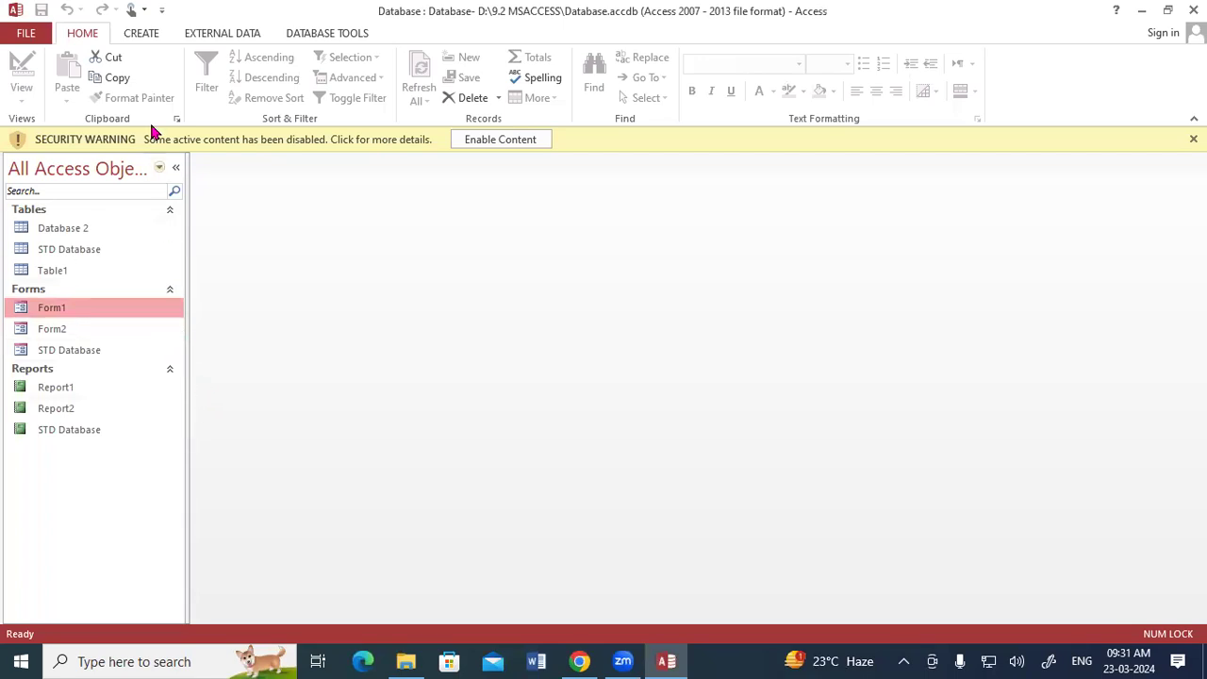
Step: Create a new blank table in the database
left_click(141, 34)
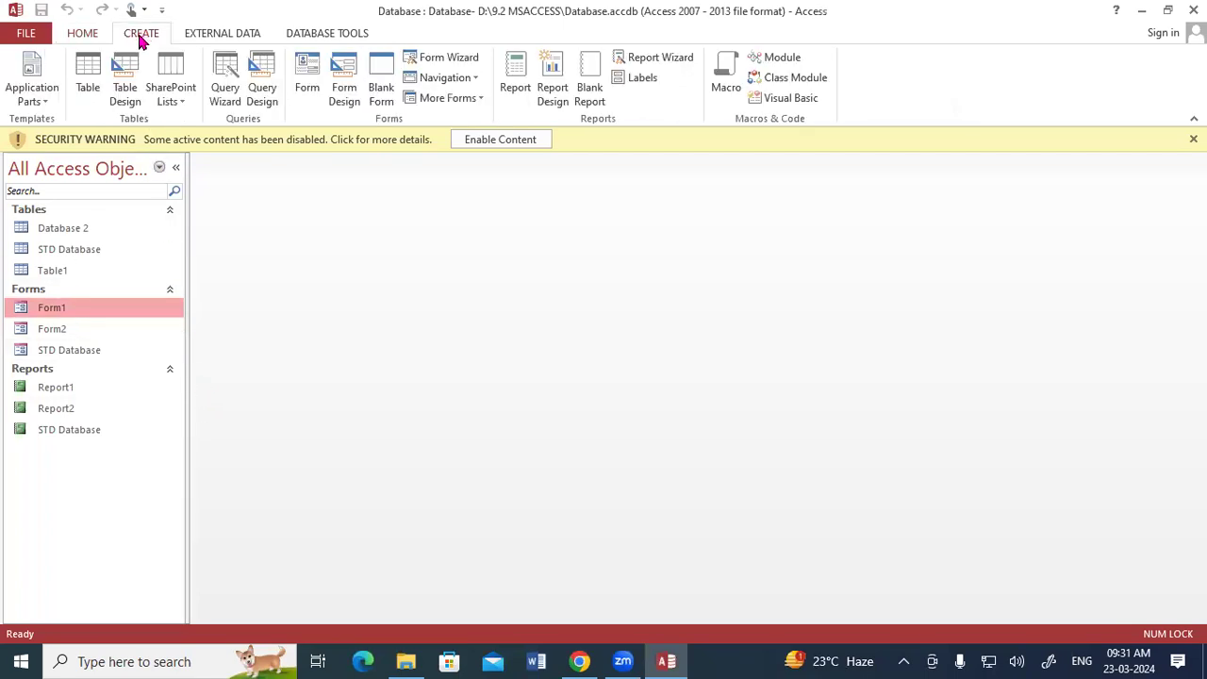
left_click(94, 83)
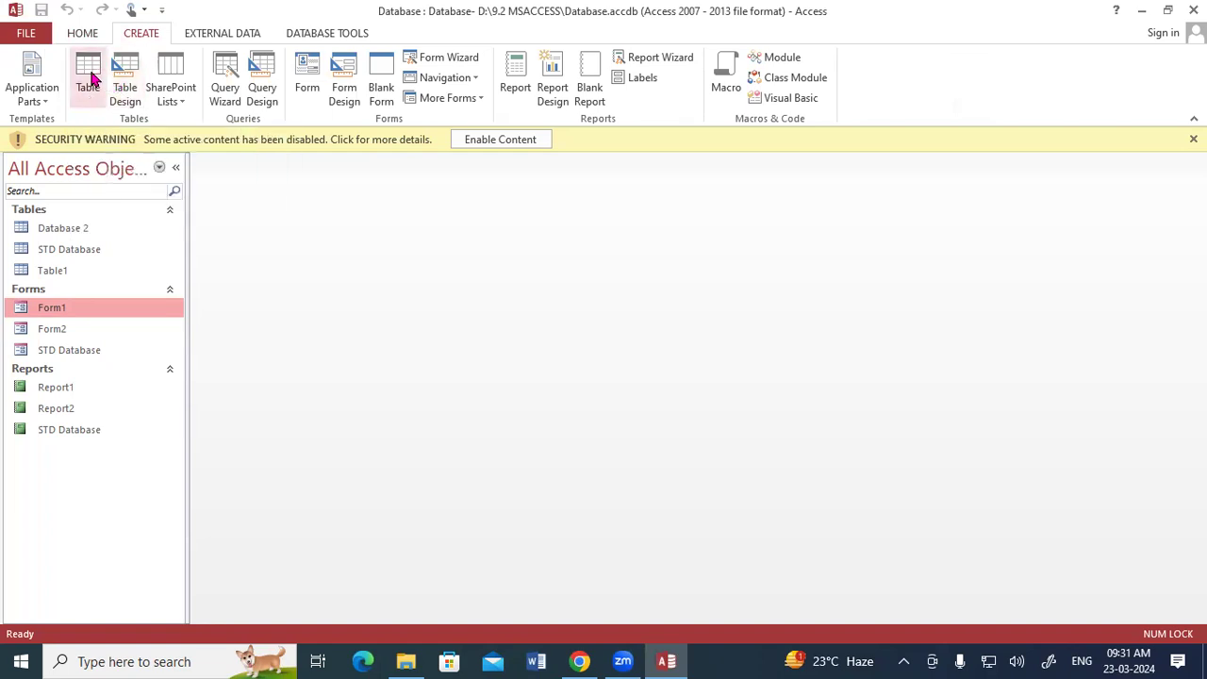
Step: Switch the new table to Design View, saving it under the name Sales Order
right_click(204, 163)
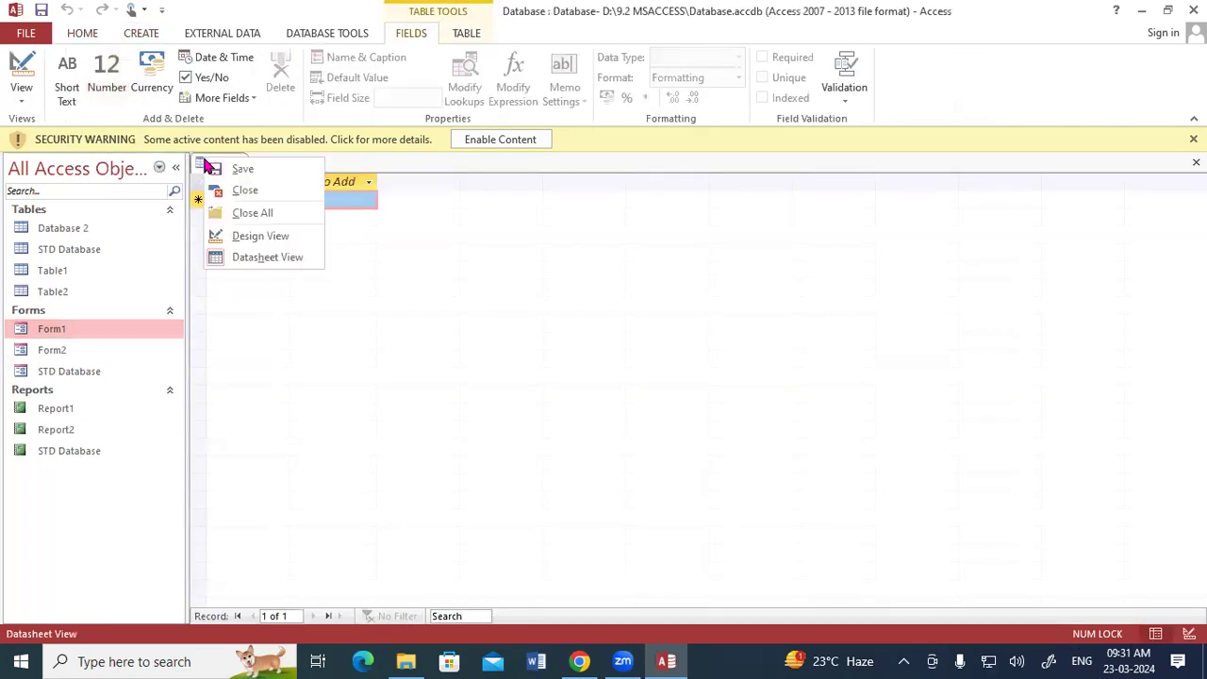
left_click(247, 237)
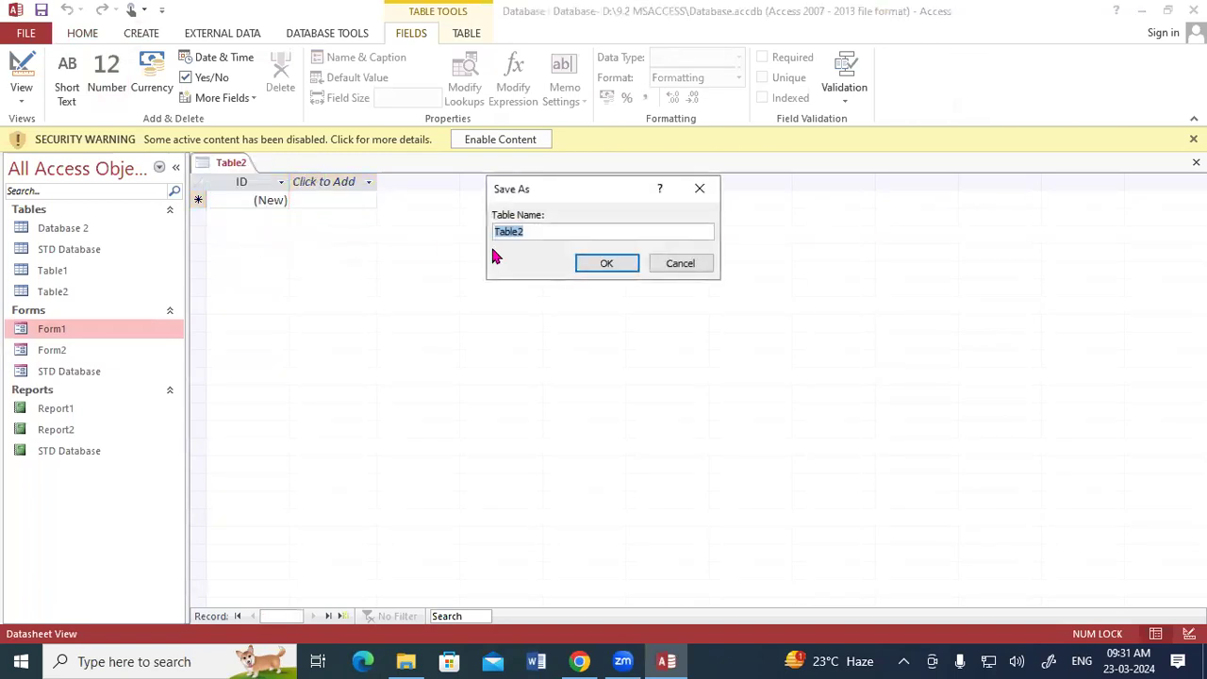
type("Sales Order")
left_click(606, 265)
left_click(606, 265)
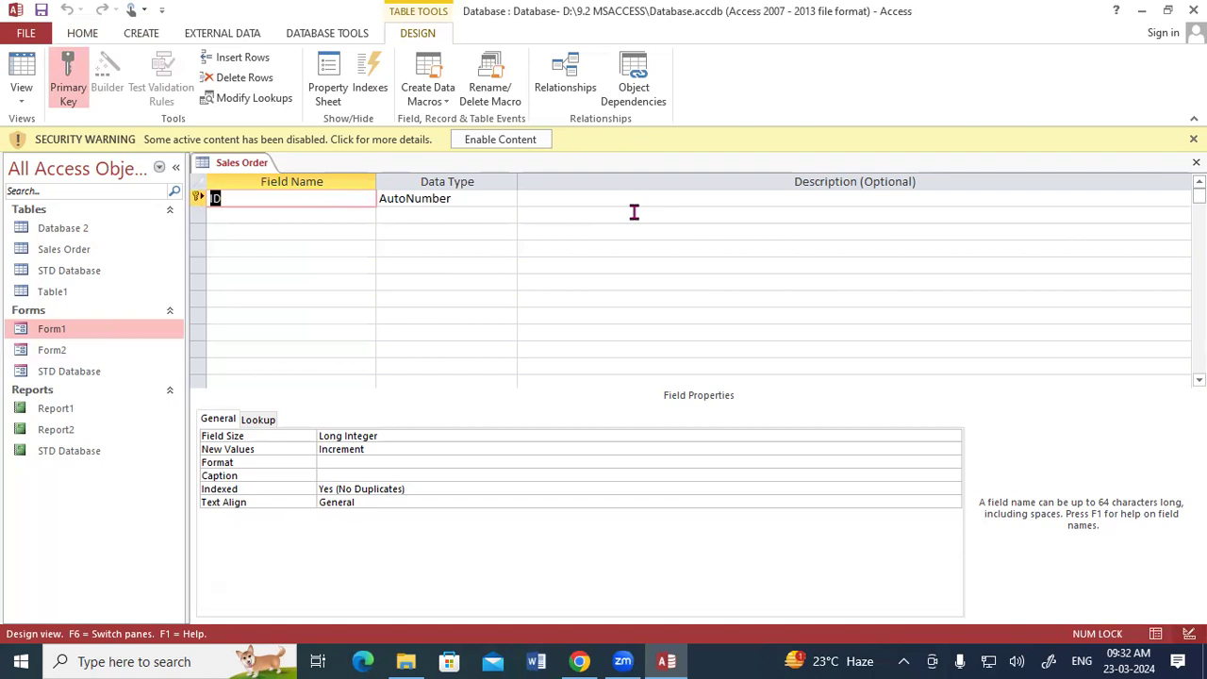
Step: Rename the first field to Order id and set its data type to Number
type("Order id")
key("Tab")
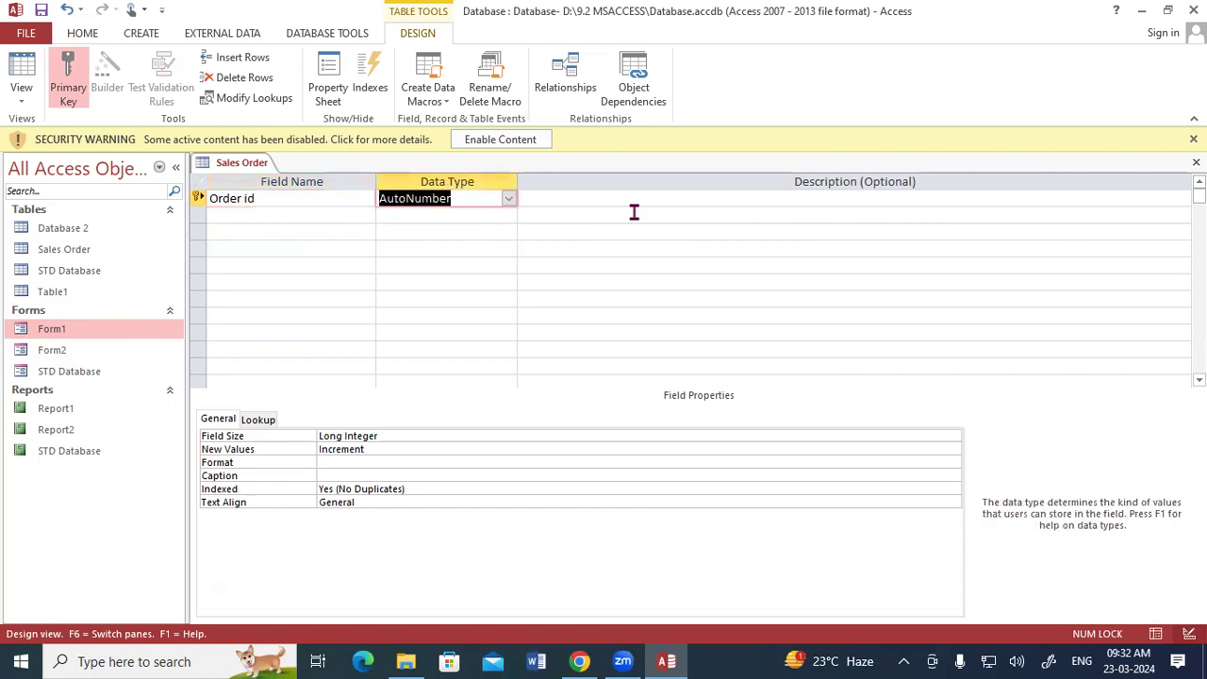
type("n")
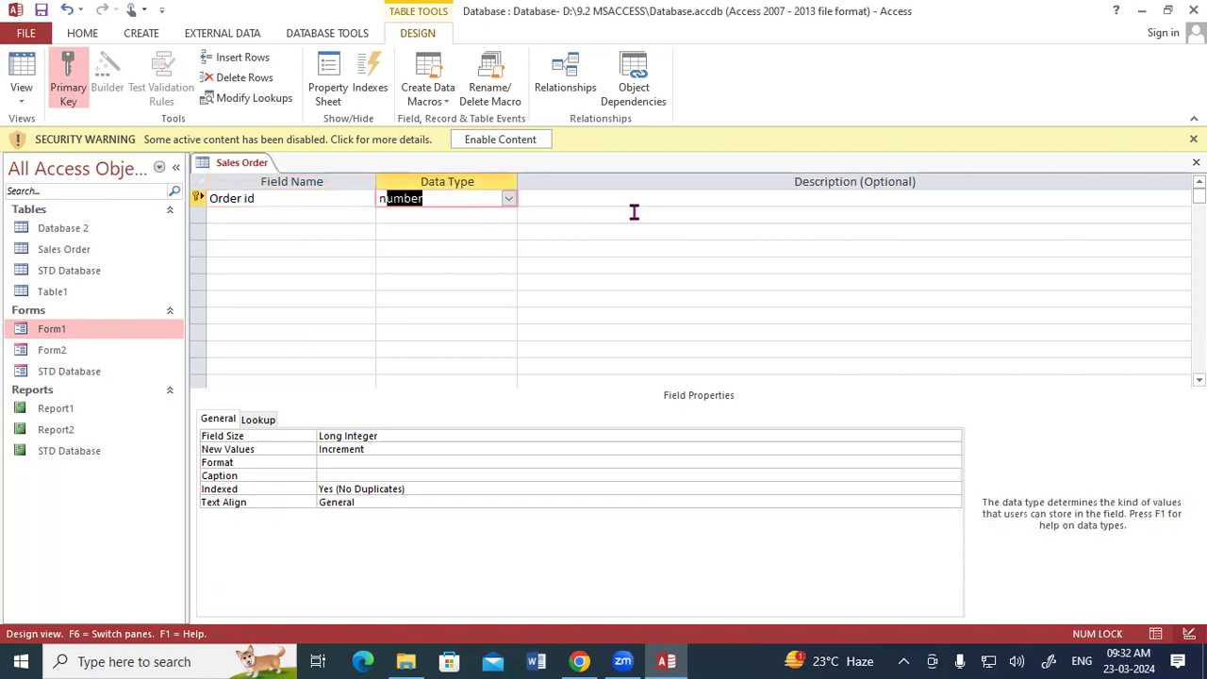
key("Tab")
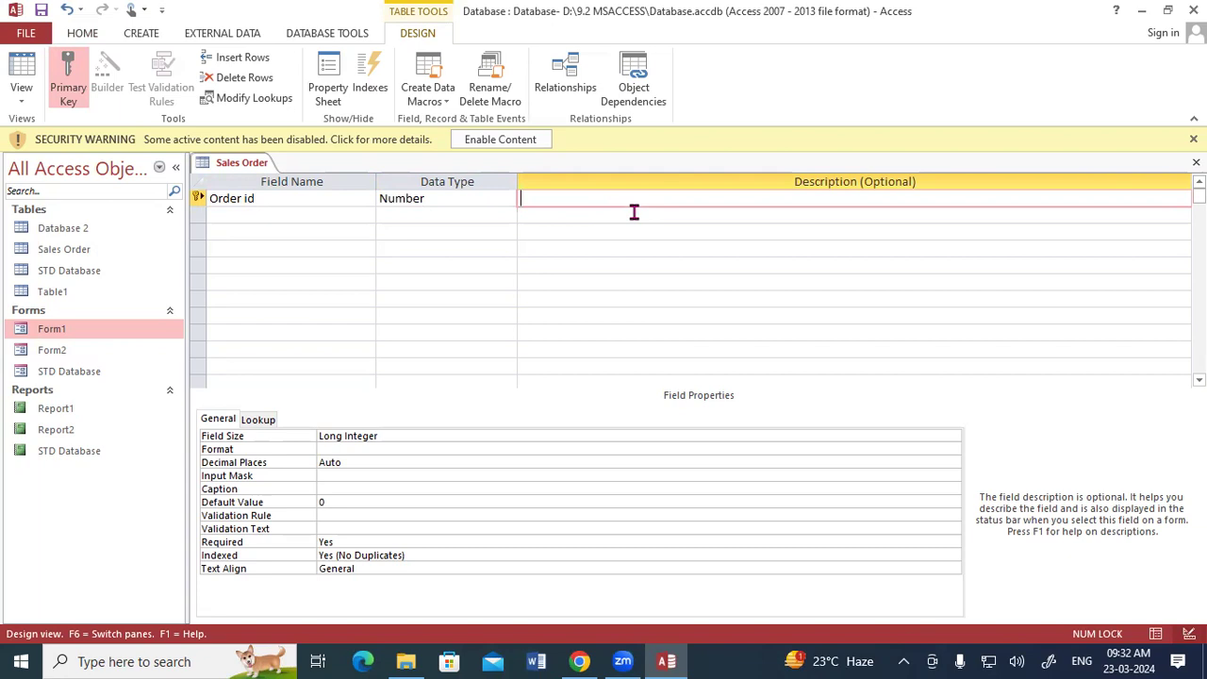
Step: Add a second field named Cos Name with the Short Text data type
key("Return")
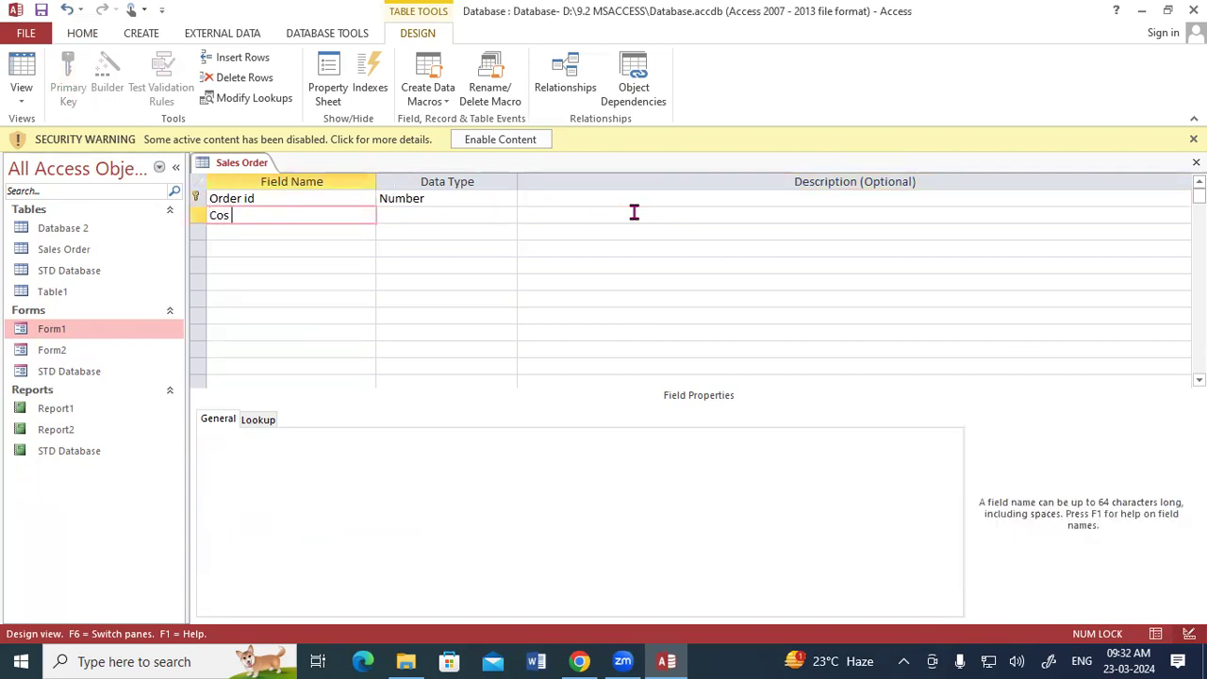
key("Tab")
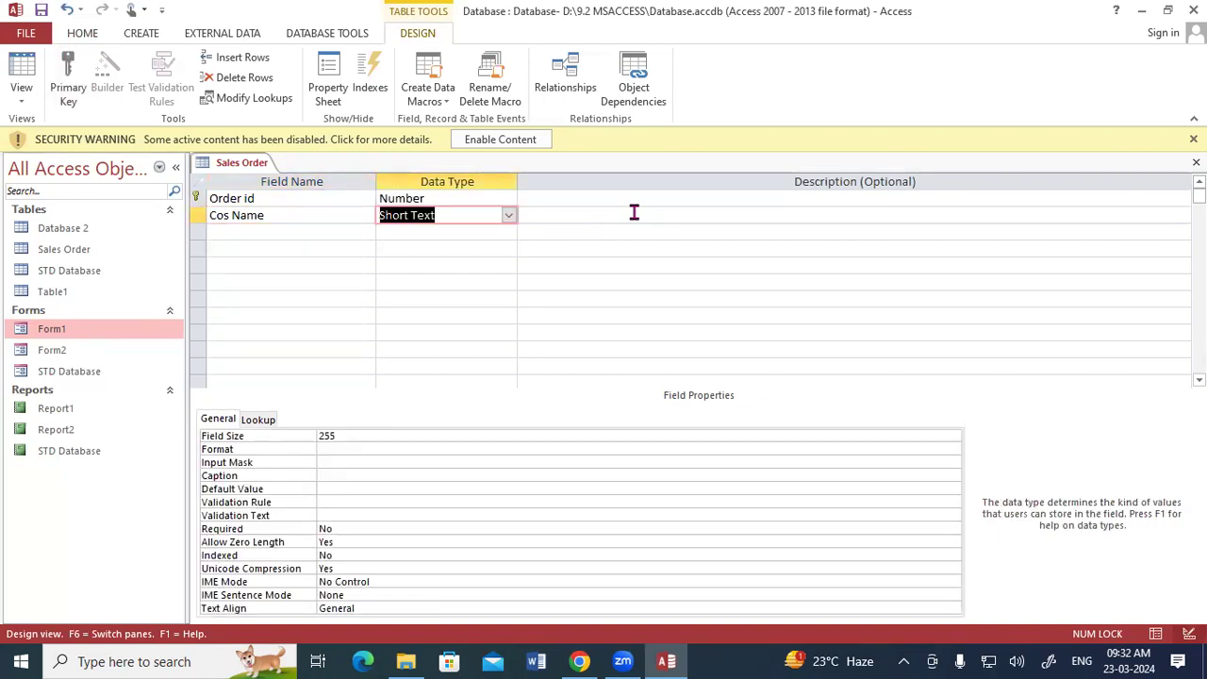
key("Tab")
Step: Add a third field named Address and set its data type to Long Text
key("Tab")
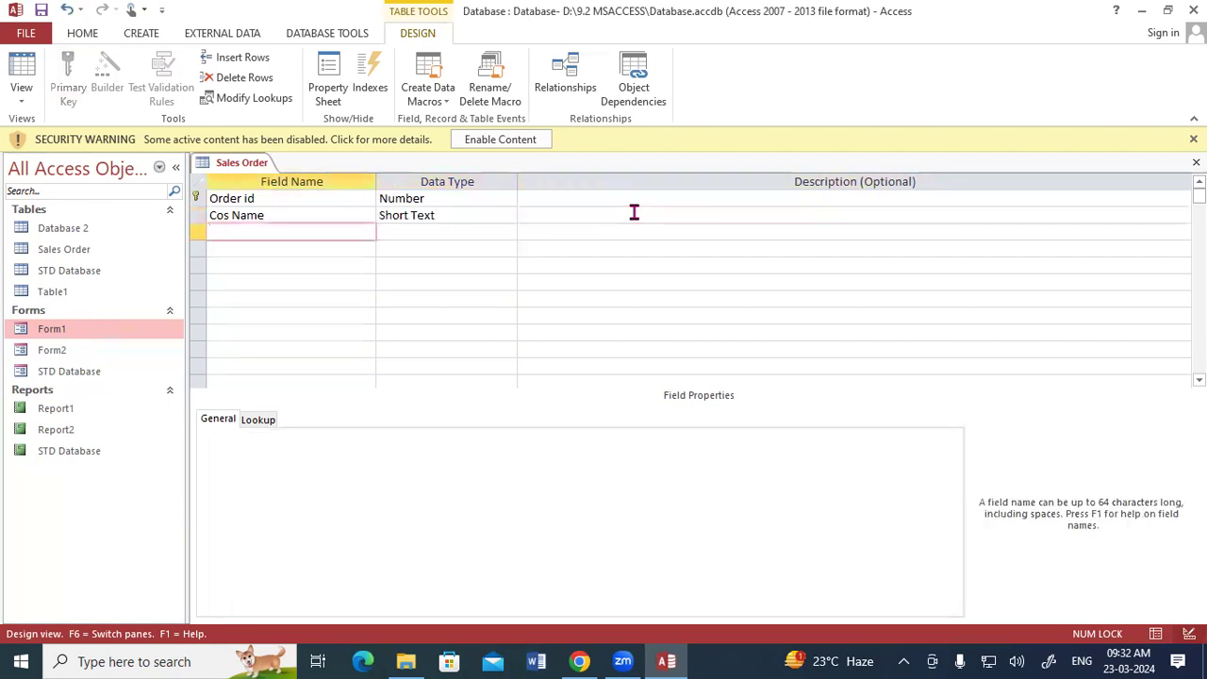
type("A")
key("BackSpace")
type("Address")
key("Tab")
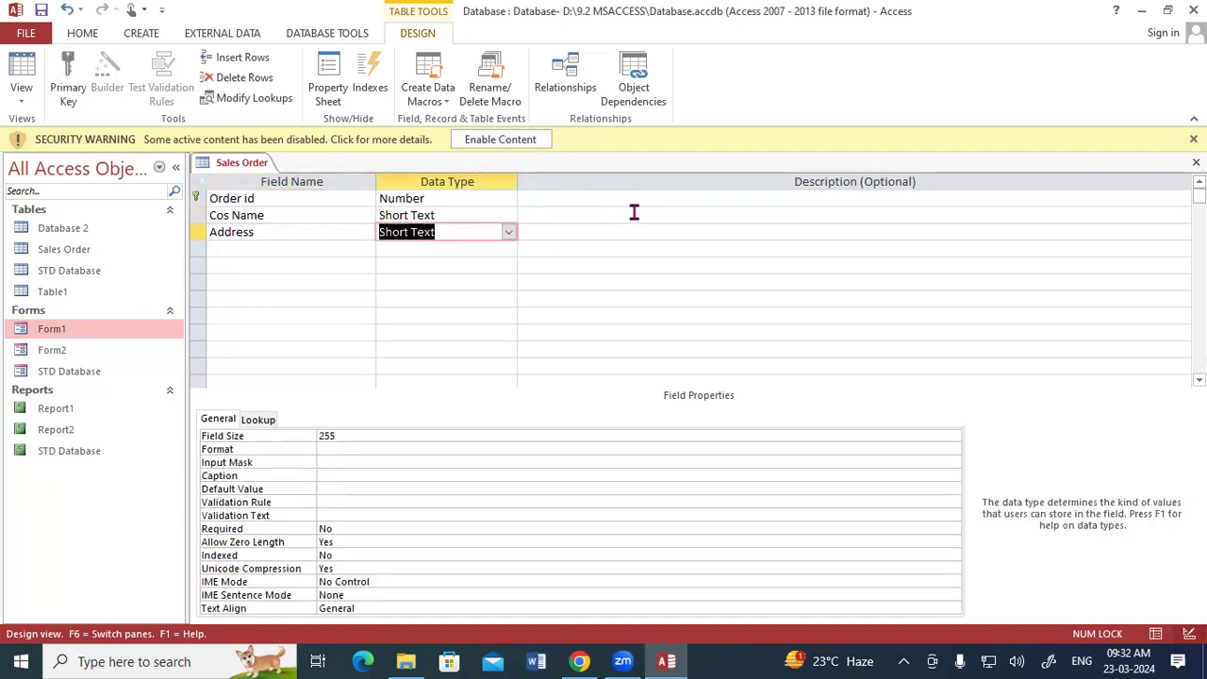
type("L")
key("Tab")
key("Tab")
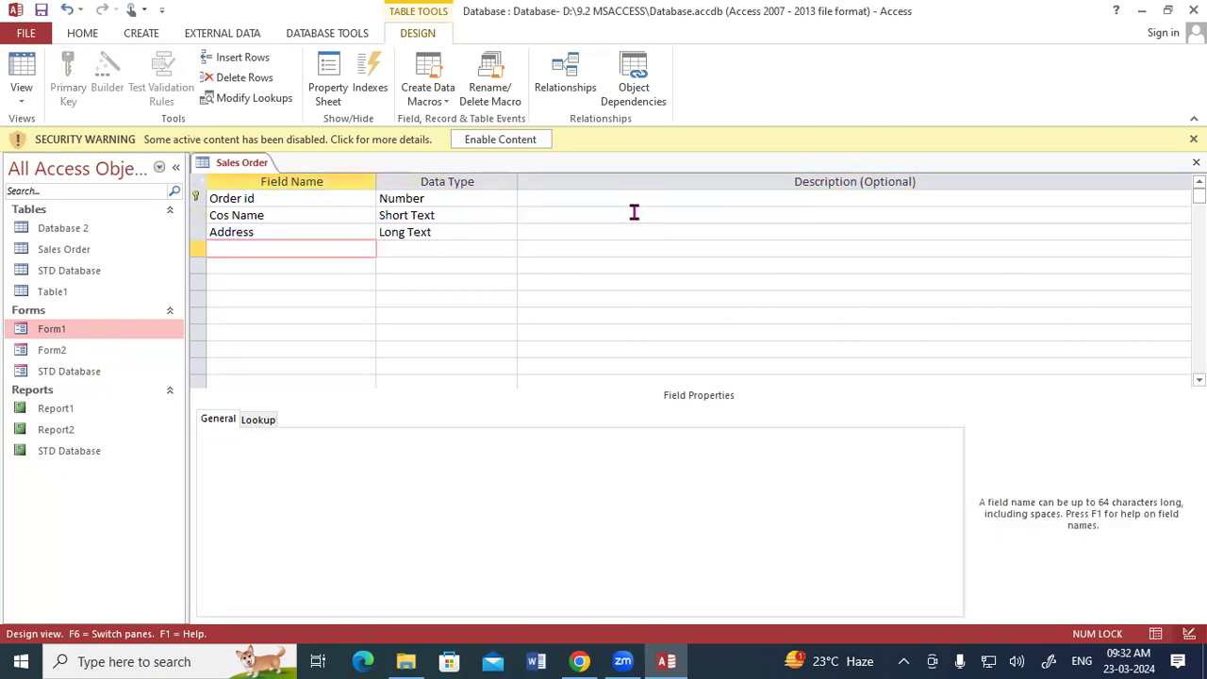
Step: Add a fourth field named Product Name with the Short Text data type
type("Product Name")
key("Tab")
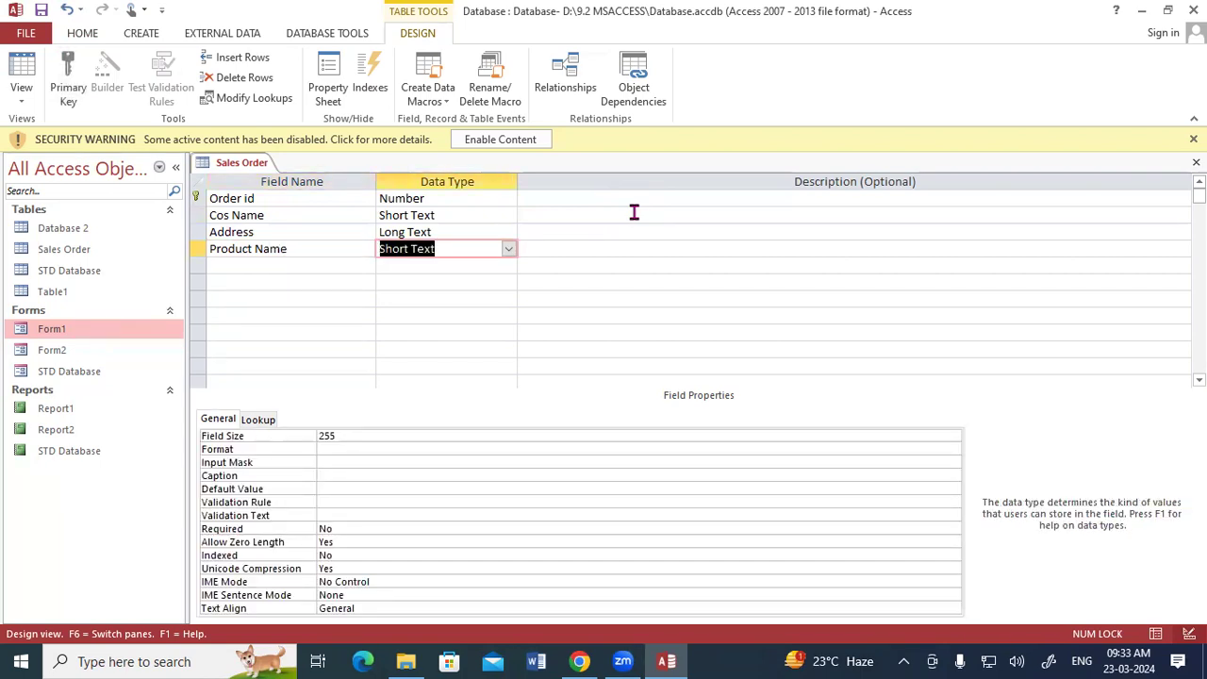
key("Tab")
key("Tab")
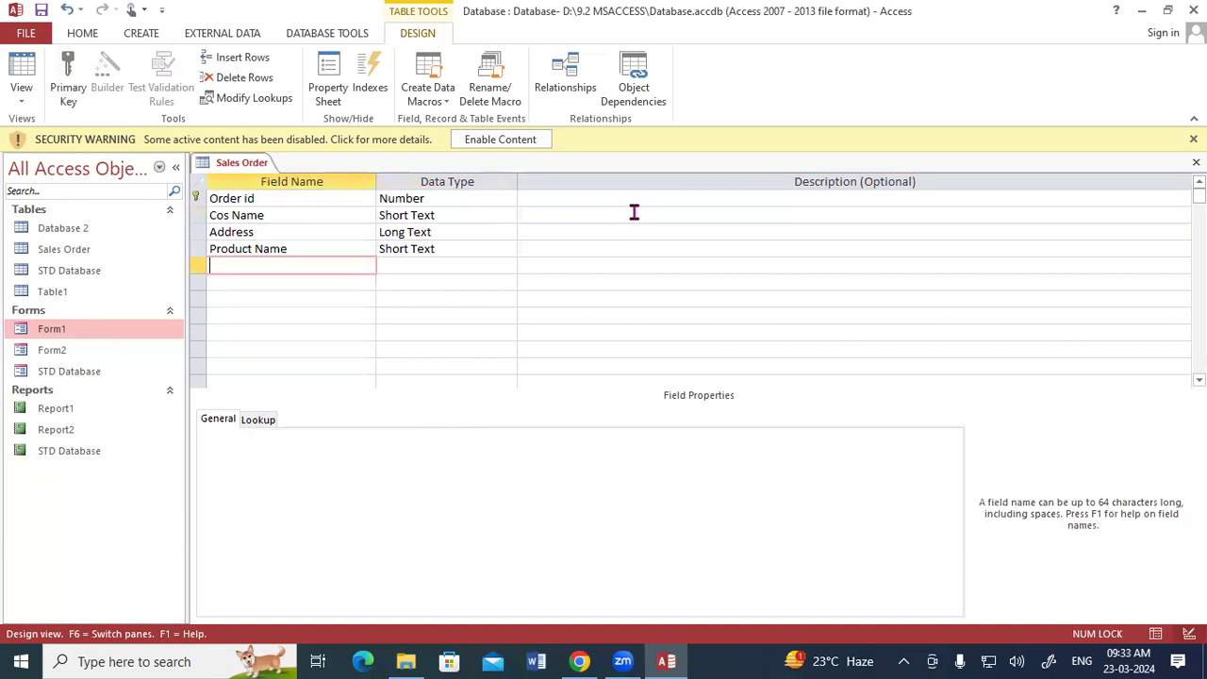
Step: Add a fifth field named Order Date and set its data type to Date/Time
type("O")
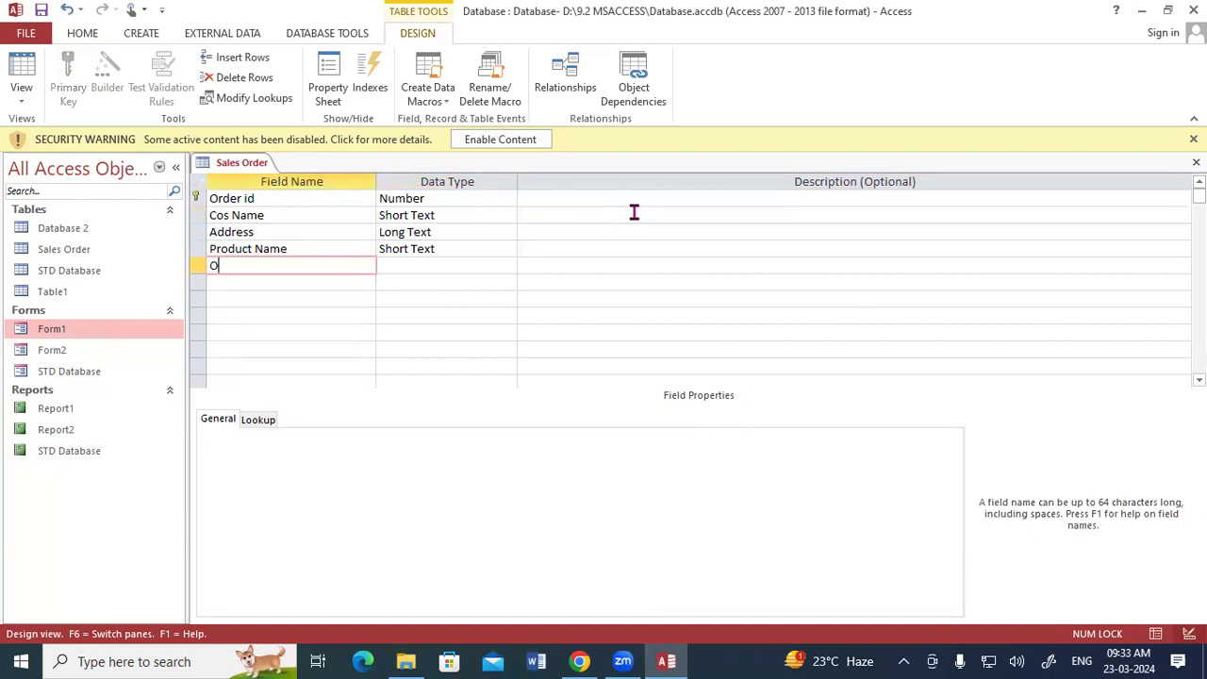
type("rder Date")
key("Tab")
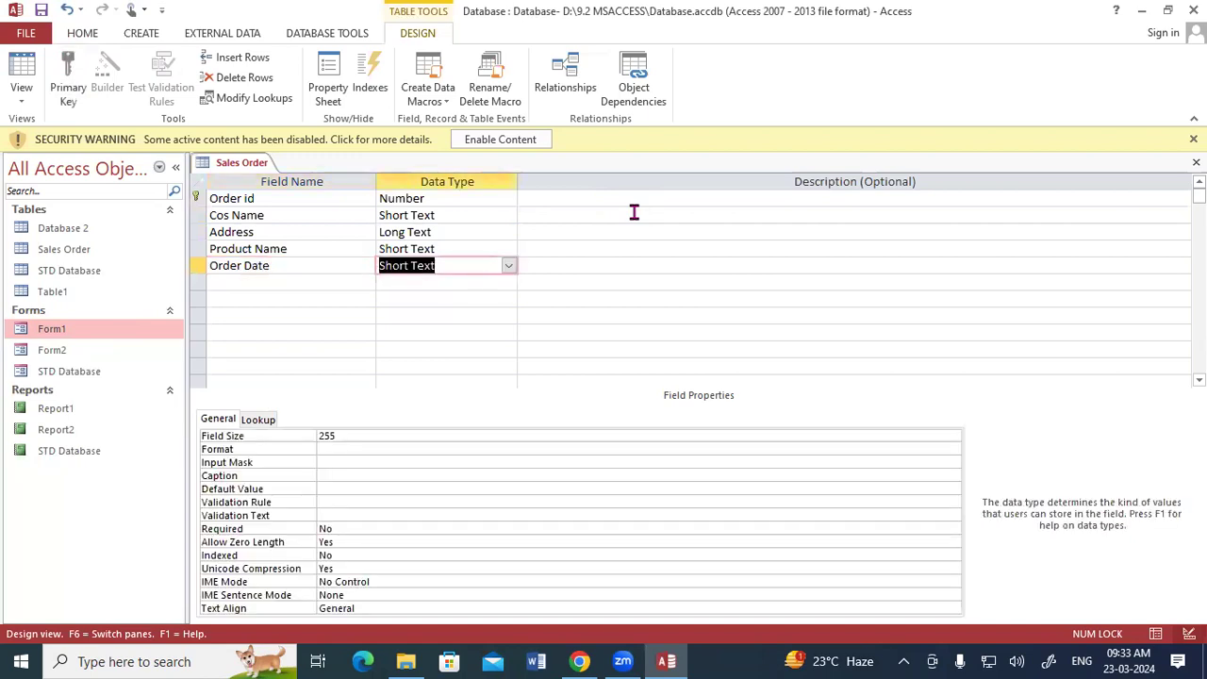
type("da")
key("Tab")
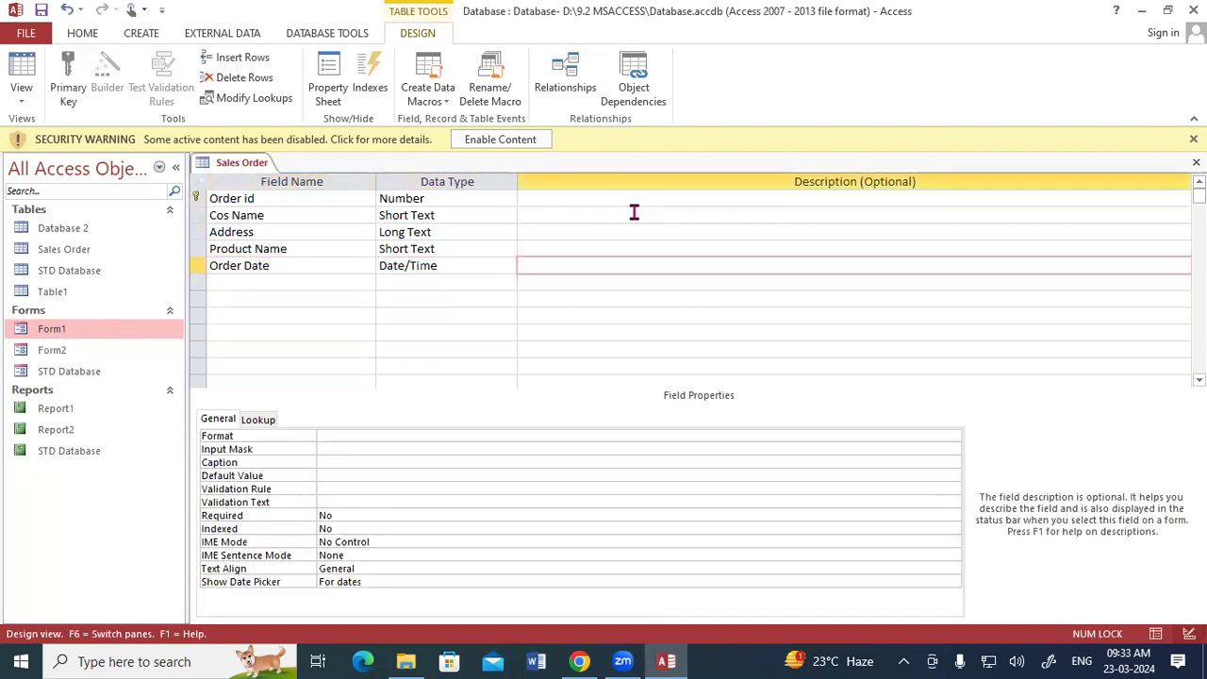
key("Tab")
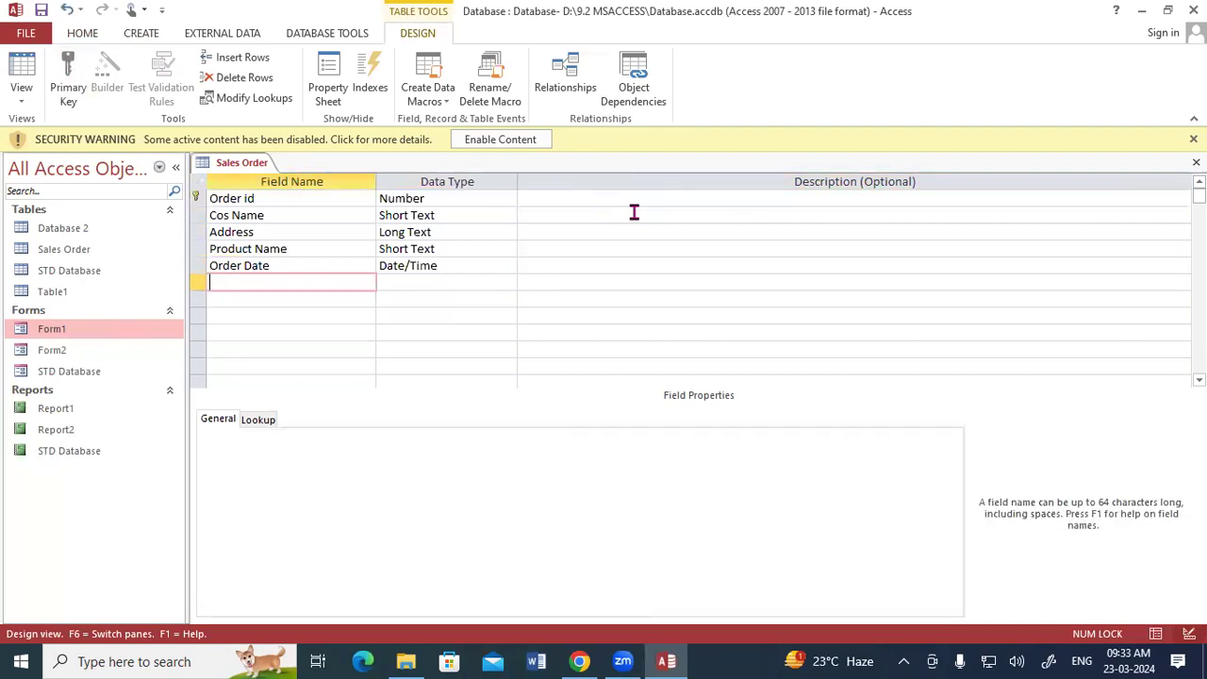
Step: Add a sixth field named Status and start the Lookup Wizard, choosing to type in the lookup values yourself
type("Status")
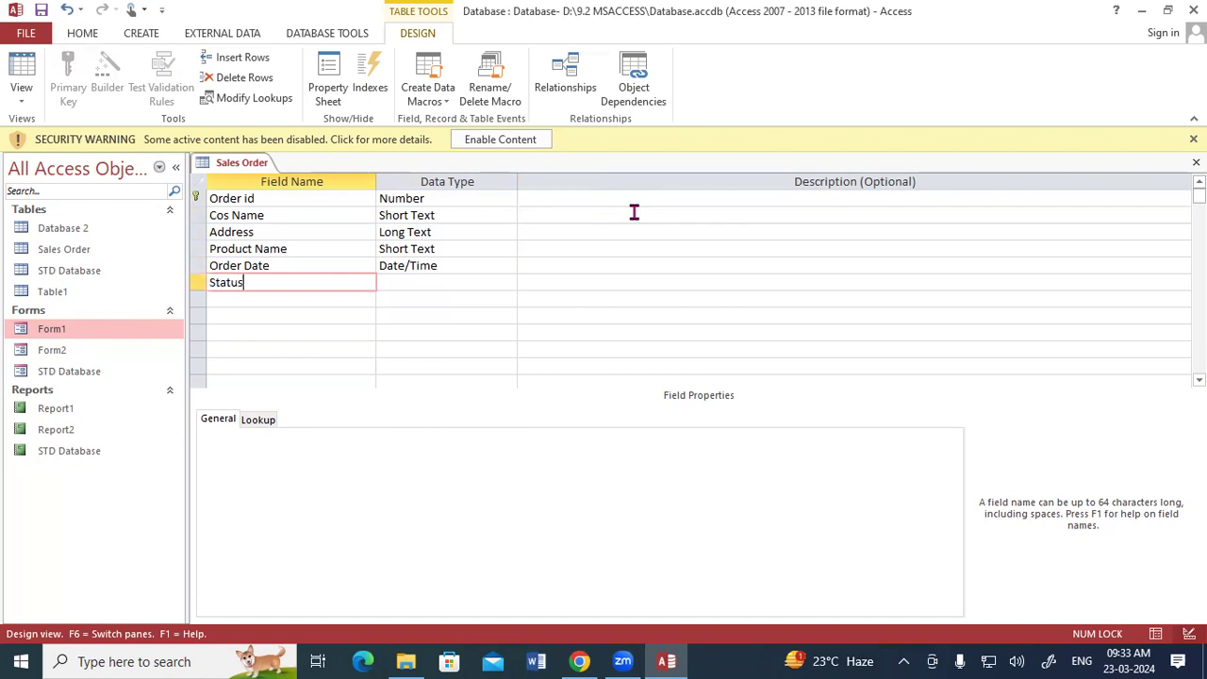
key("Tab")
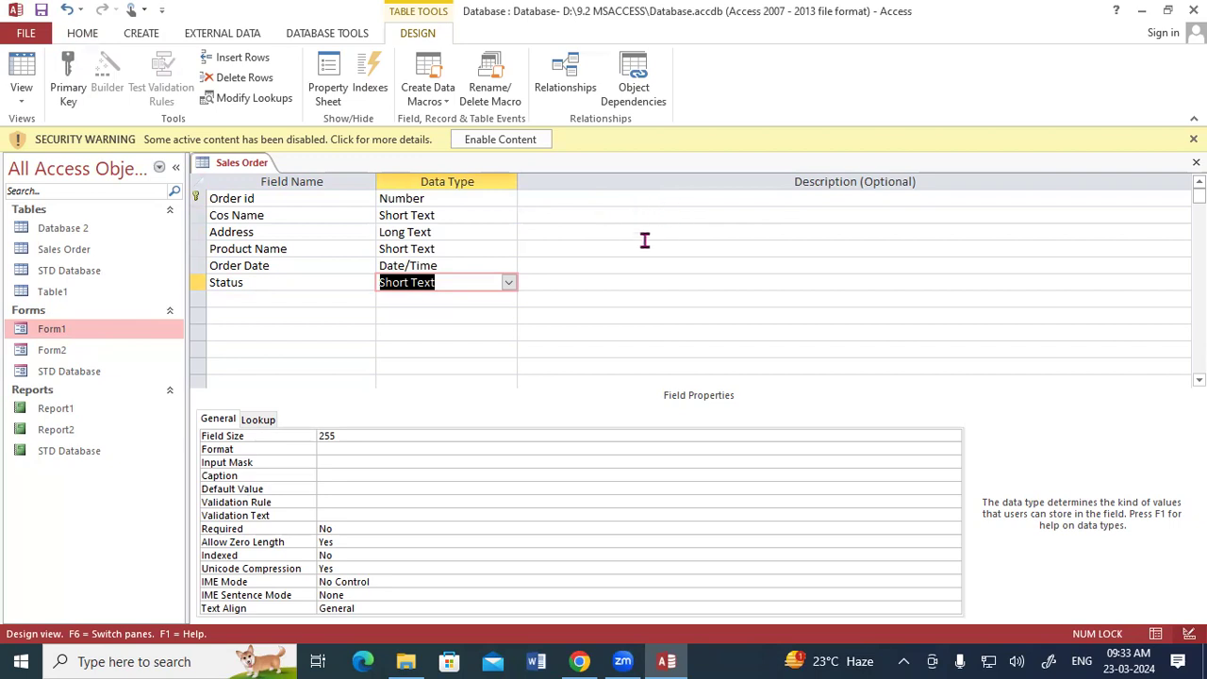
left_click(508, 282)
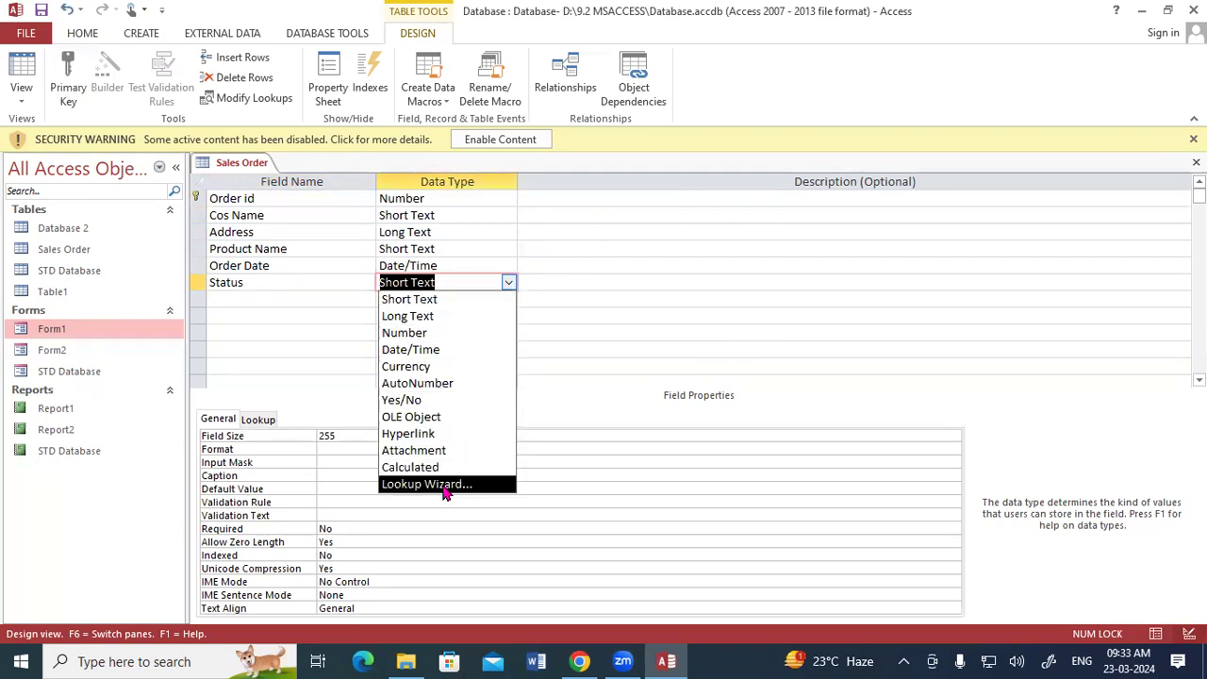
left_click(443, 486)
left_click(519, 241)
left_click(687, 391)
Step: Enter the lookup values Done and Pending and finish the wizard with the label Status
left_click(457, 255)
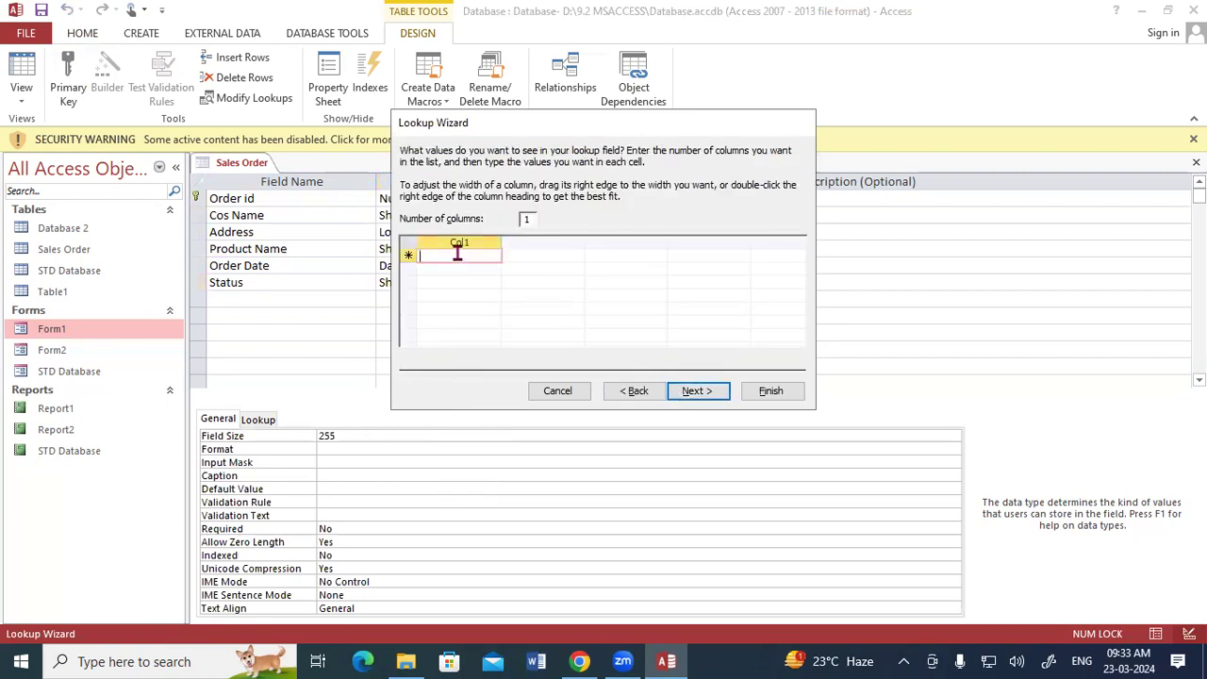
type("Done")
key("Return")
type("Pending")
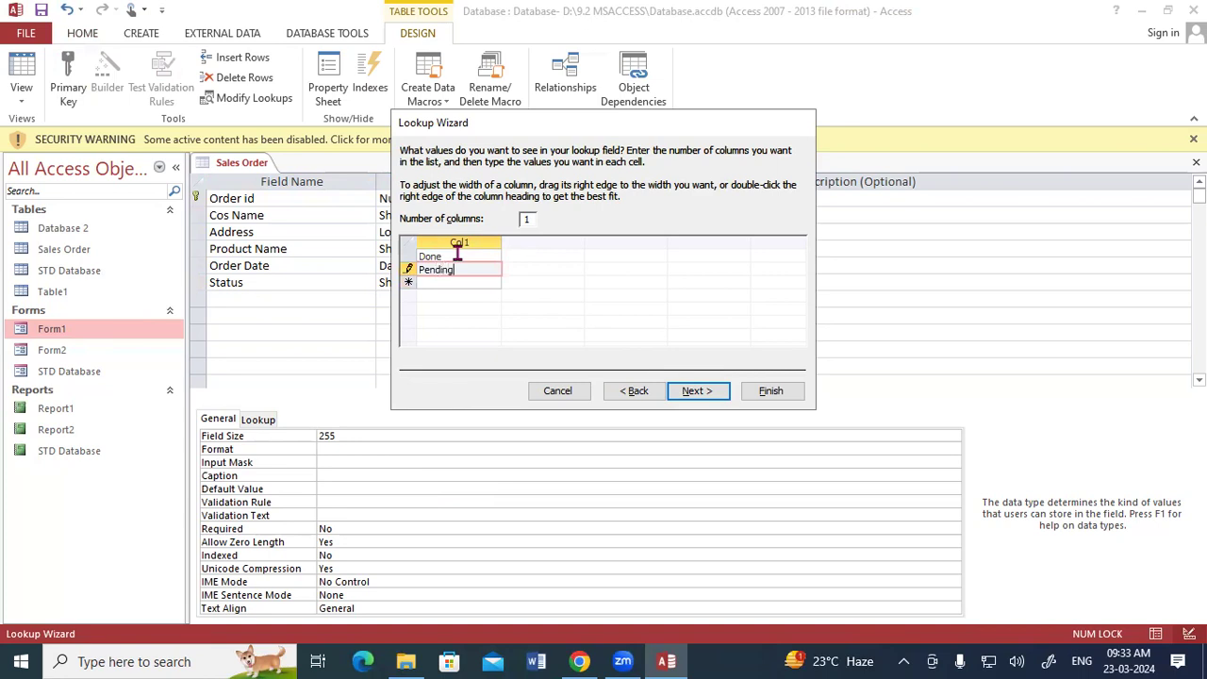
left_click(695, 397)
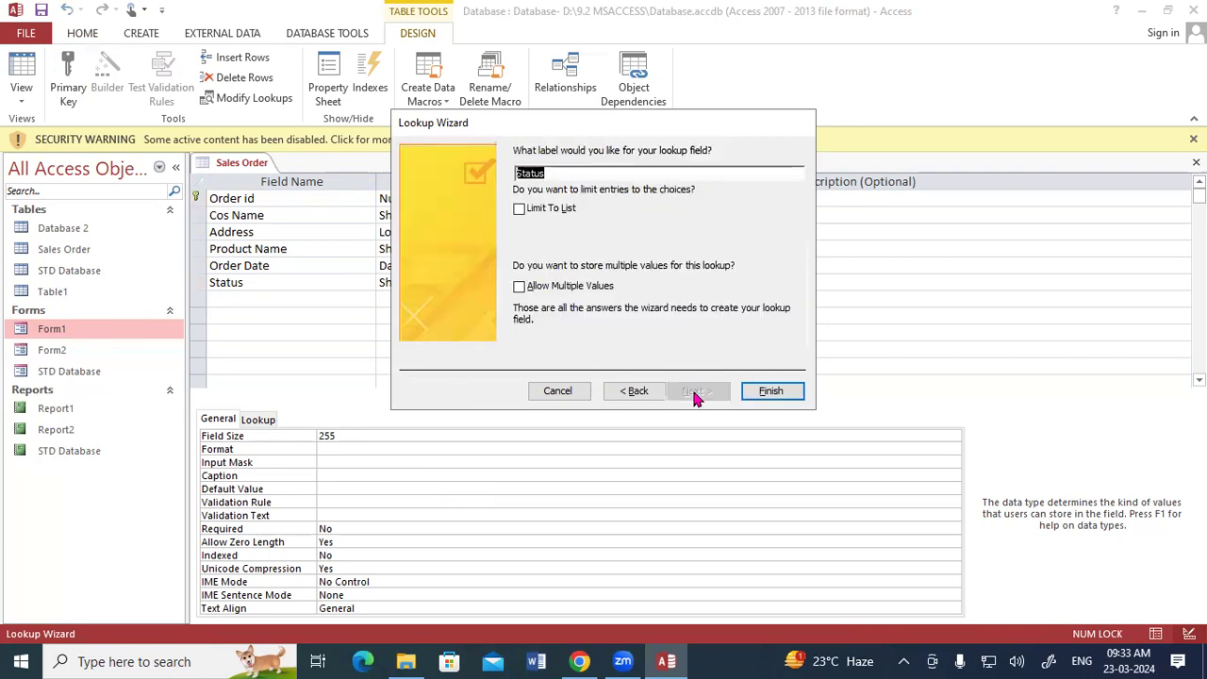
left_click(770, 391)
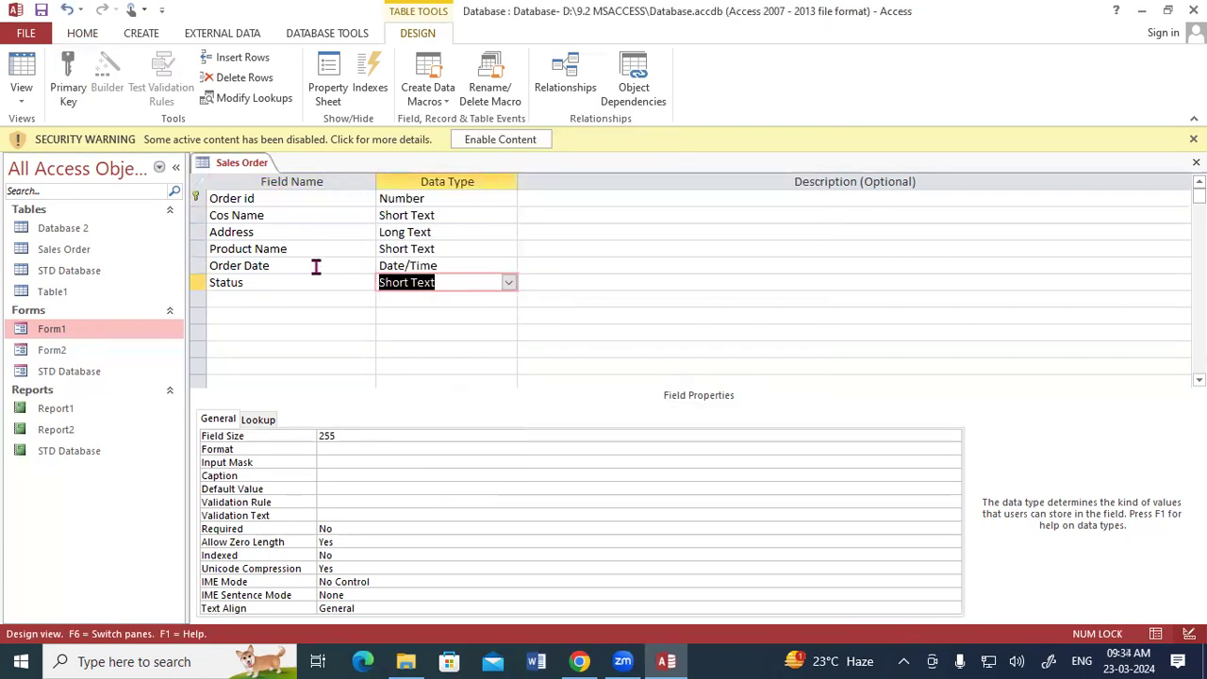
Step: Save the Sales Order table and switch it to Datasheet View
right_click(227, 166)
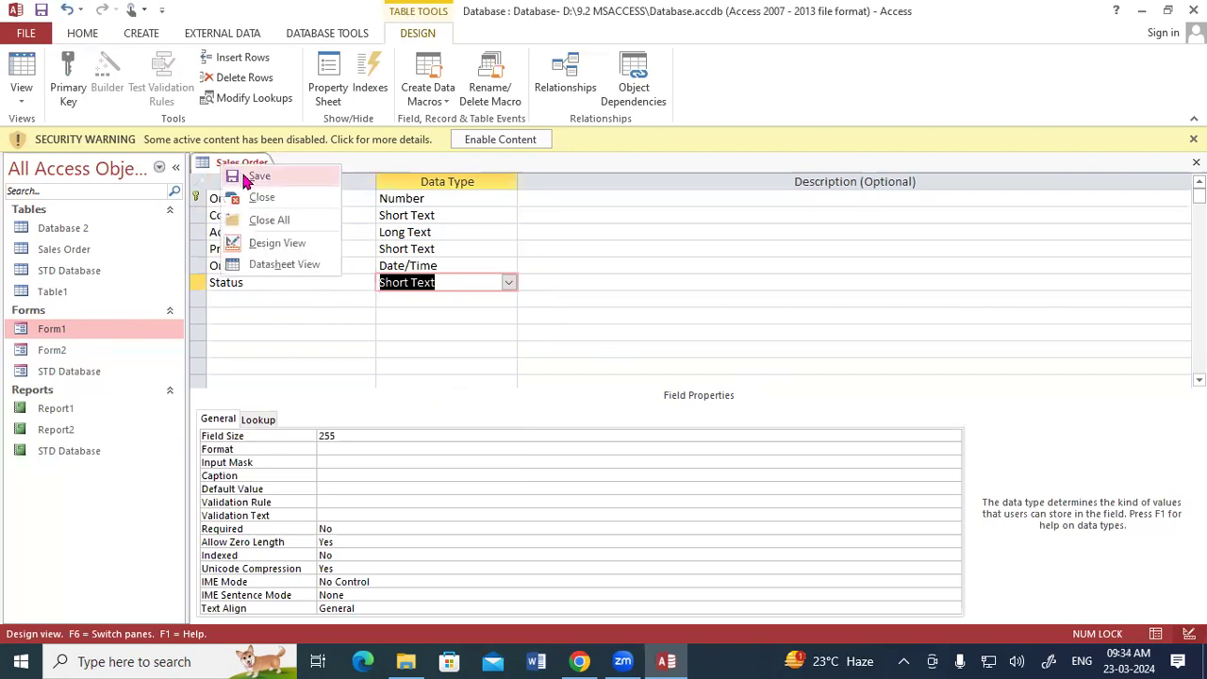
left_click(244, 177)
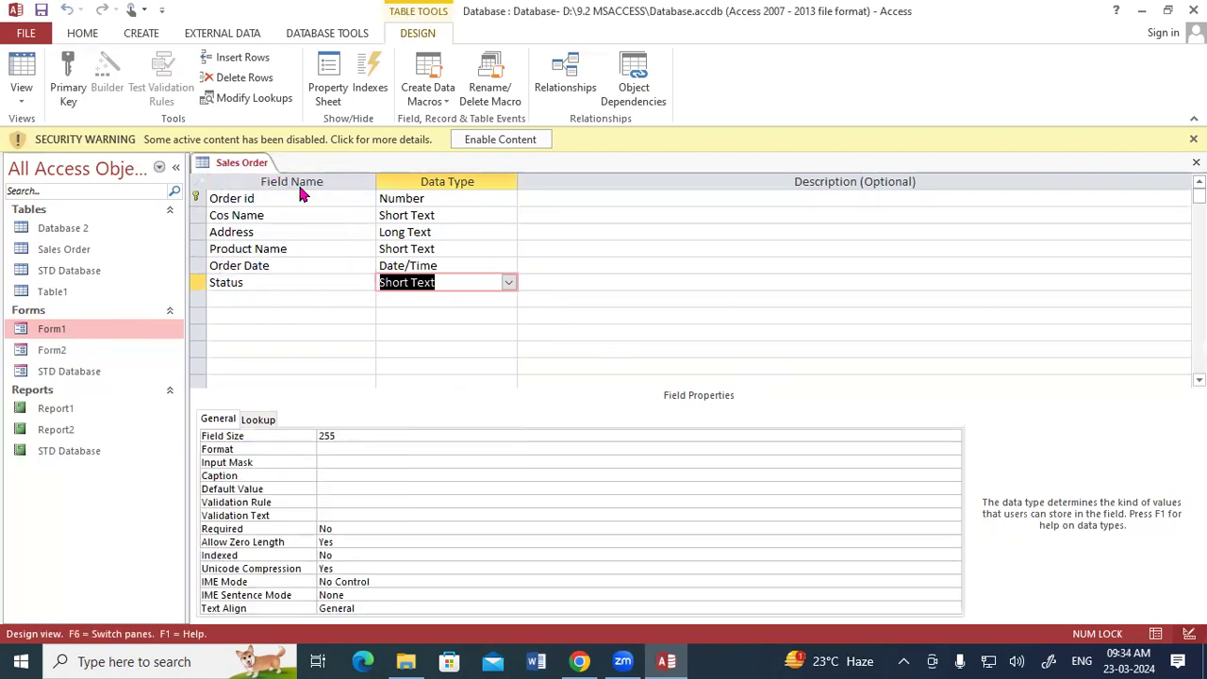
right_click(268, 162)
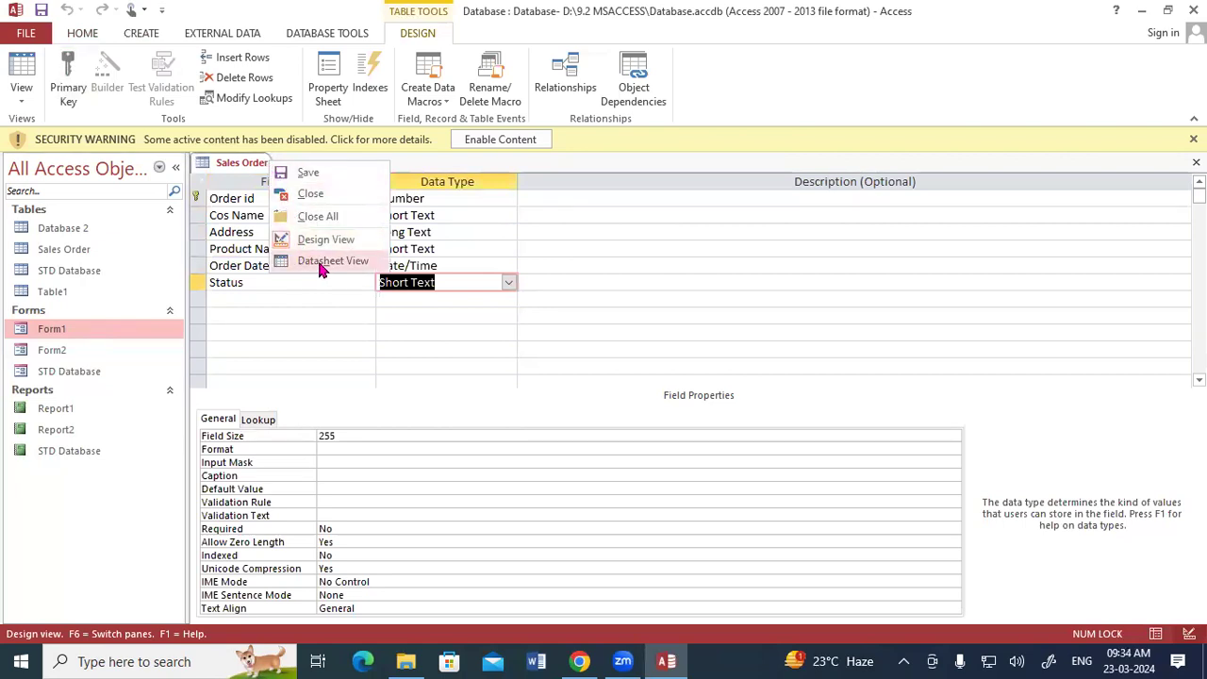
left_click(320, 270)
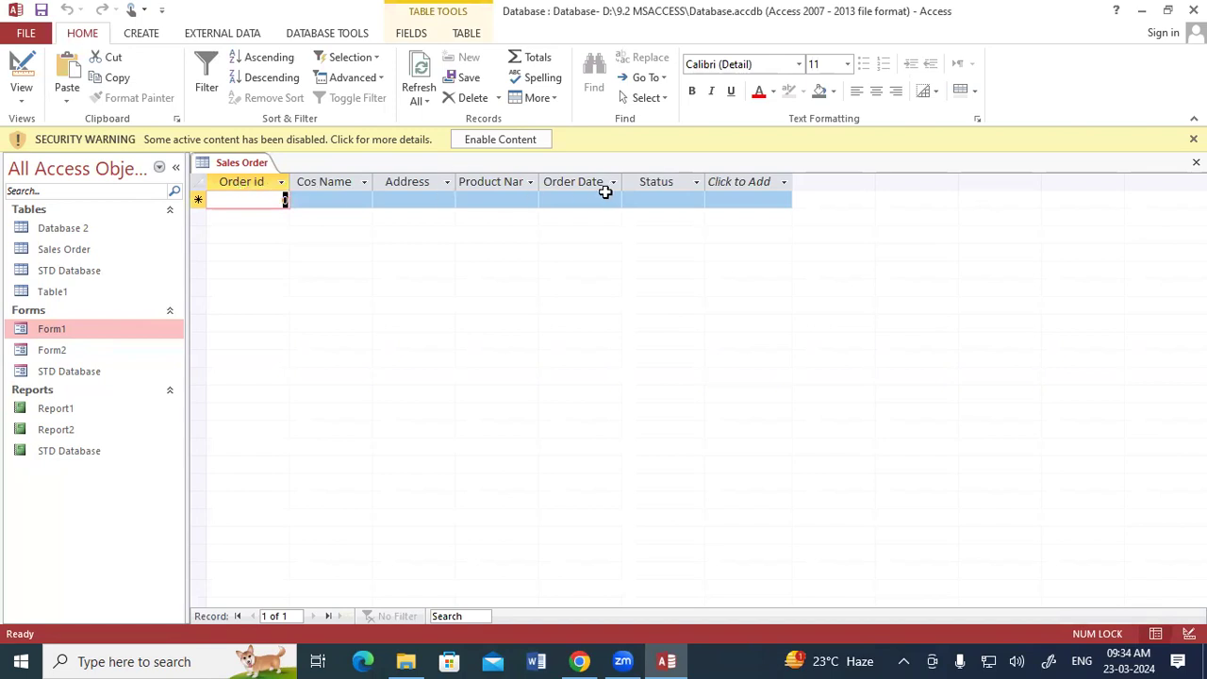
Step: Widen the Product Name column and start the first record with order id 1001, the customer's name and address
left_click_drag(540, 182, 555, 182)
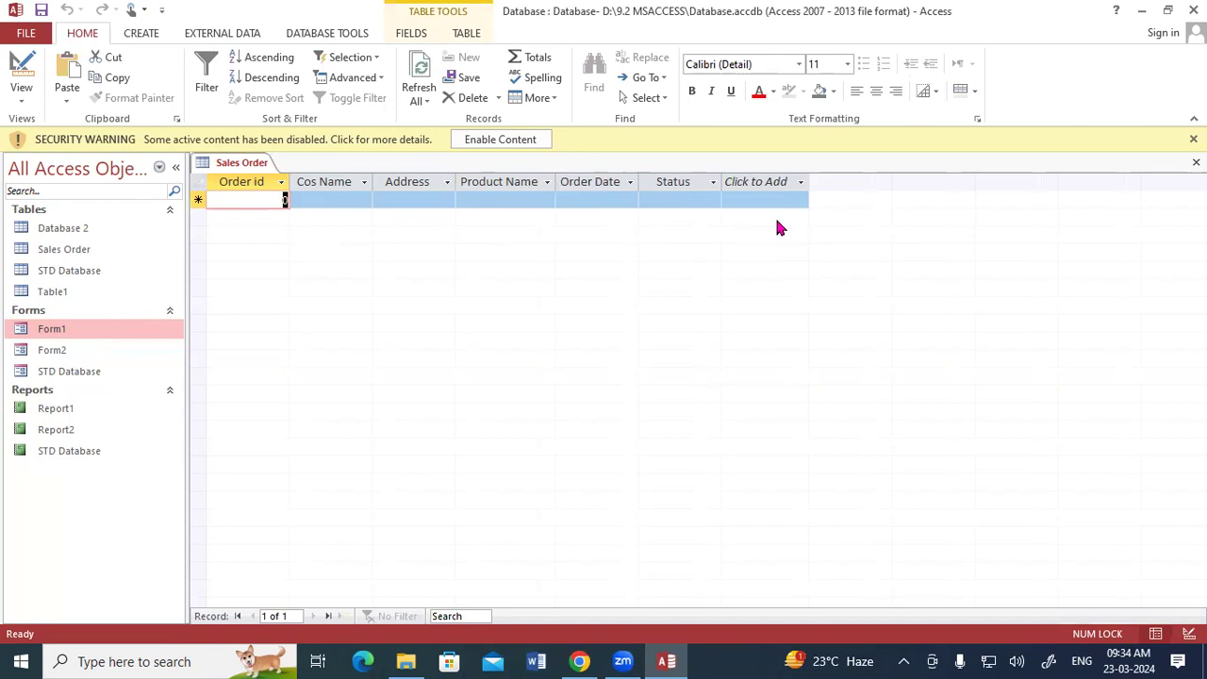
type("1001")
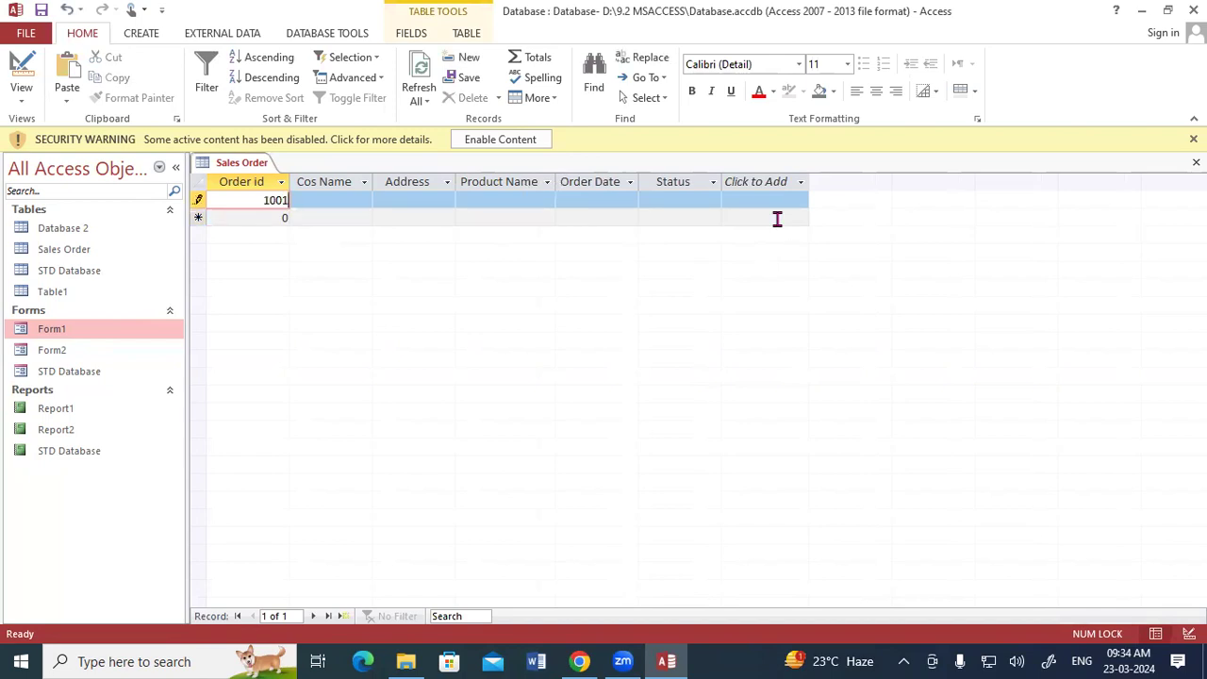
key("Tab")
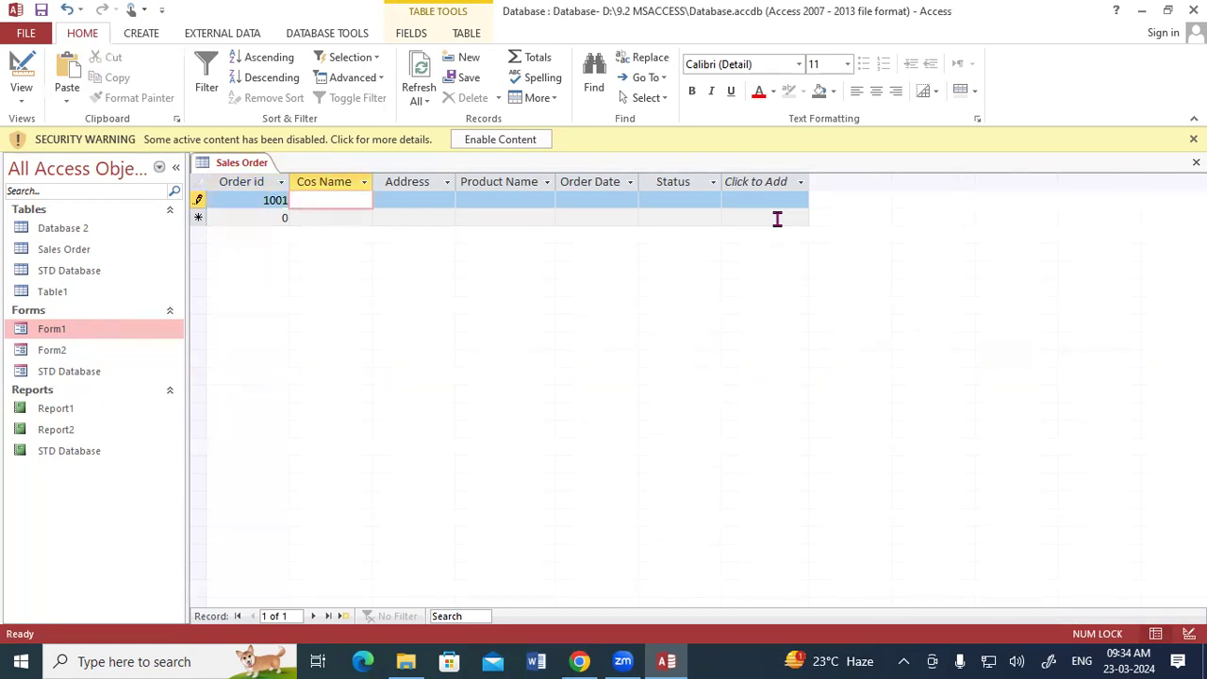
type("Kartikey")
key("Tab")
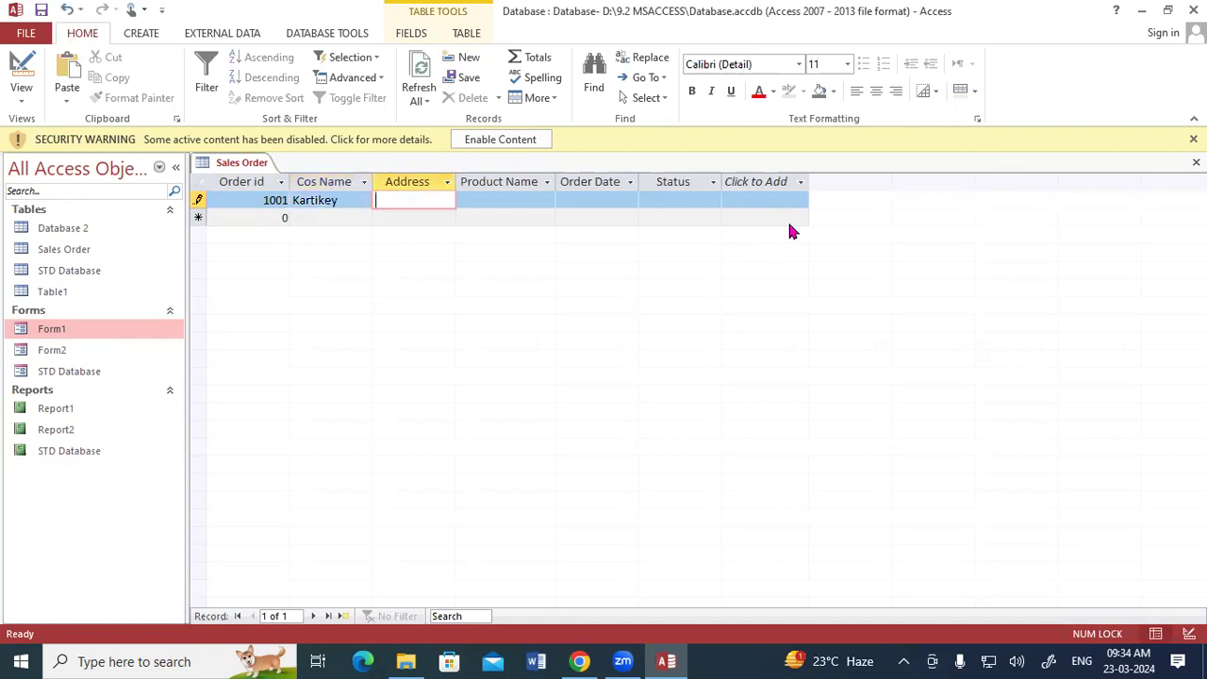
type("Padrauna")
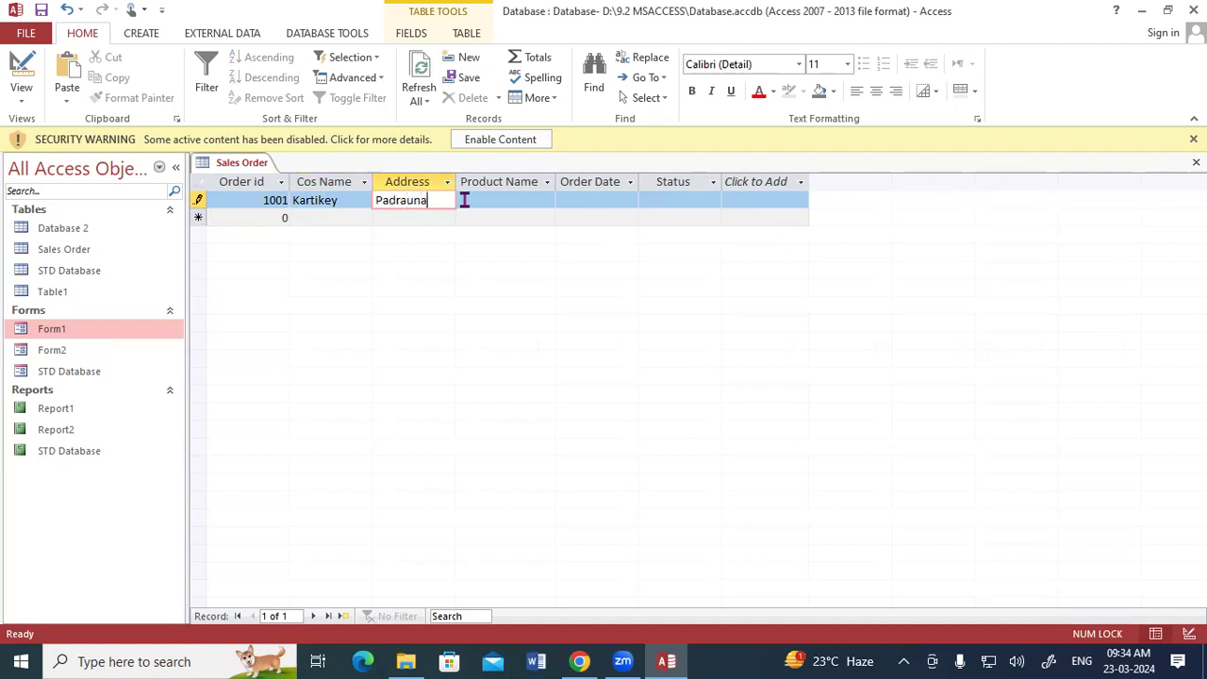
key("Tab")
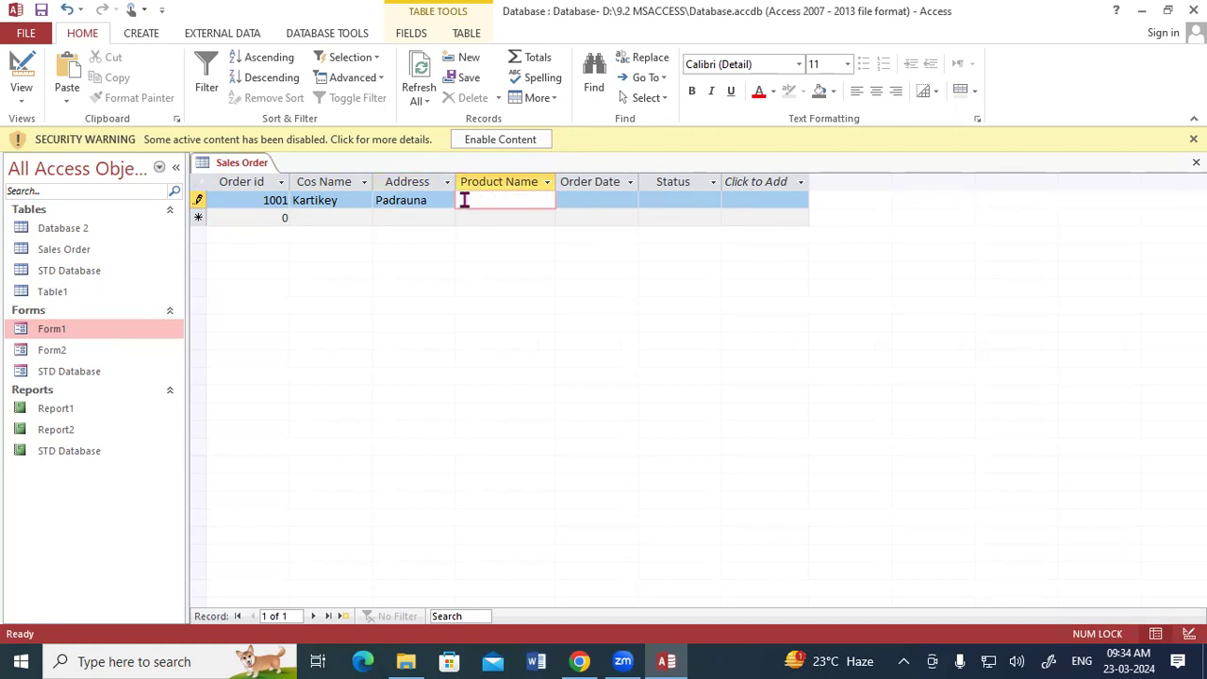
Step: Complete the first record with product SSD, order date 17-03-2024 from the date picker, and status Done
key("Caps_Lock")
type("SSD")
key("Tab")
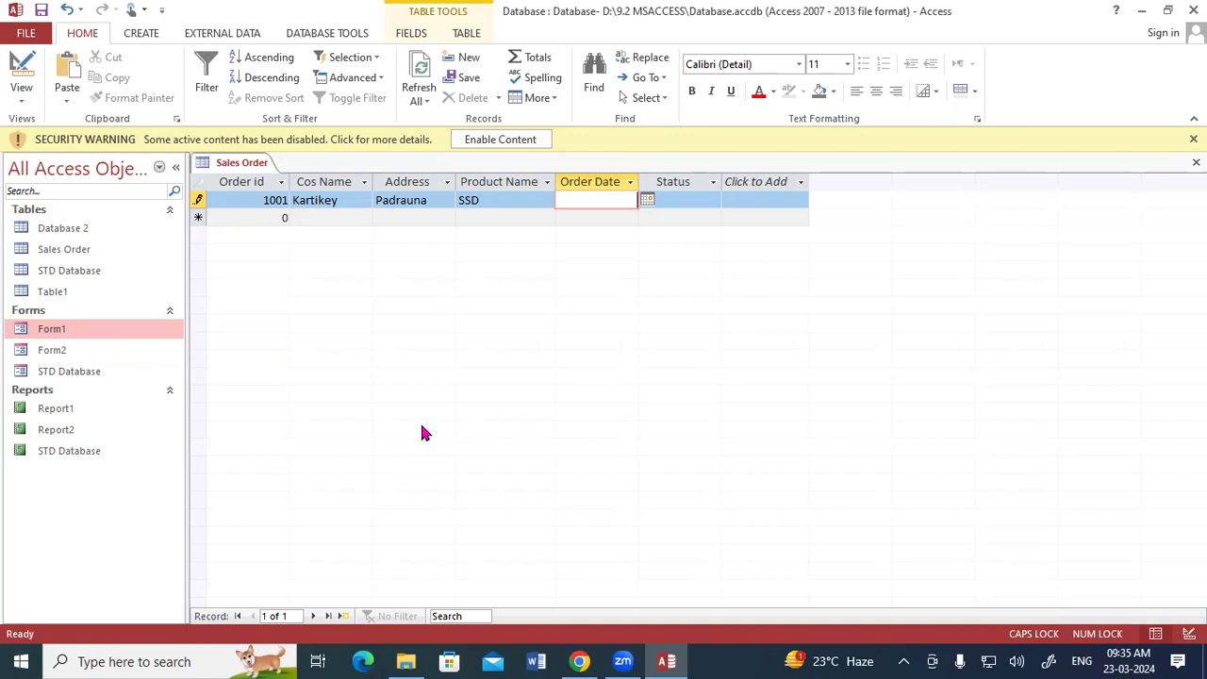
left_click(647, 200)
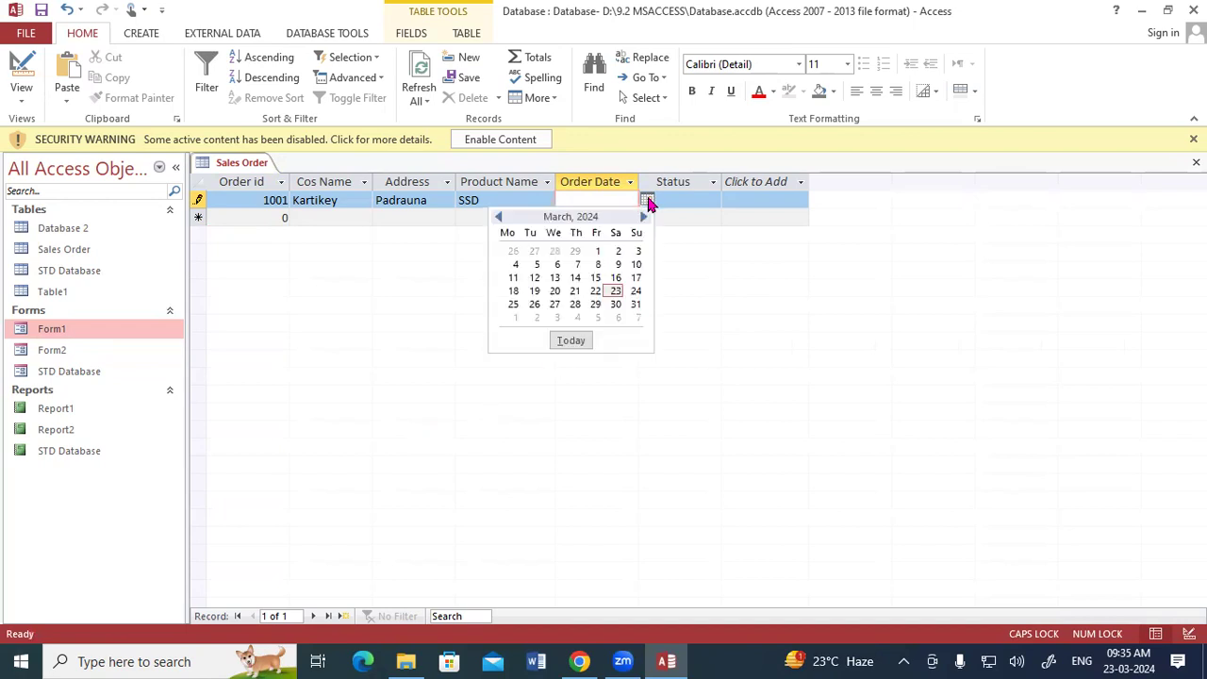
left_click(635, 278)
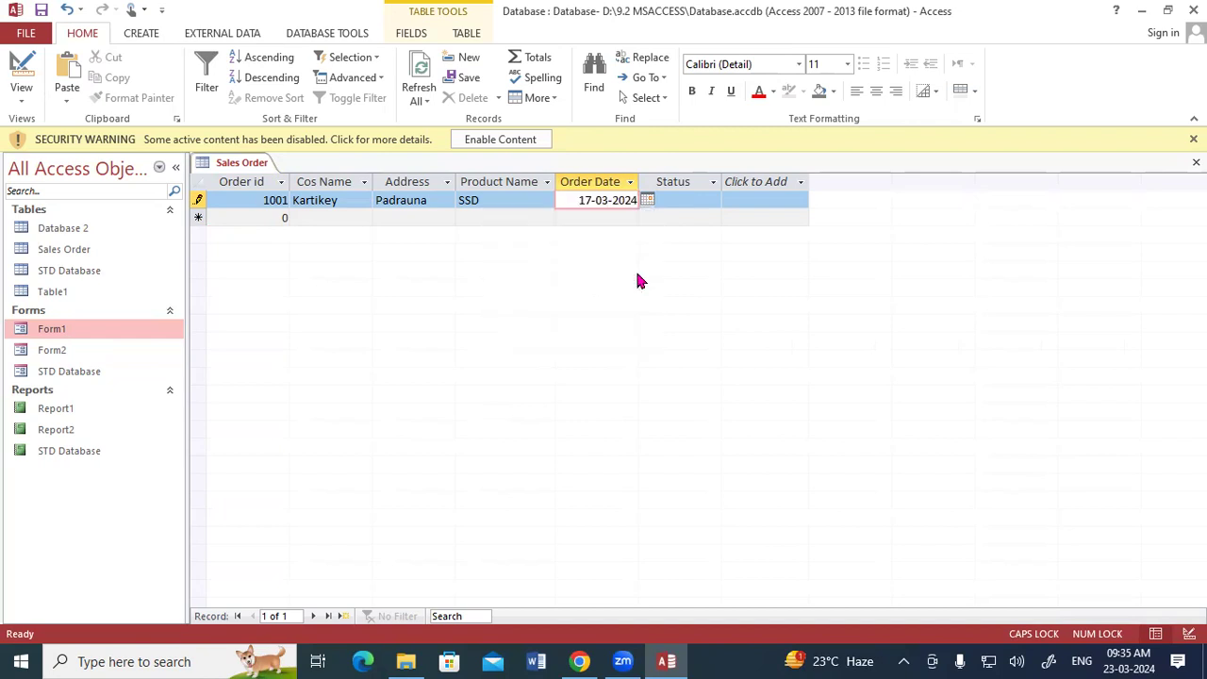
left_click(668, 203)
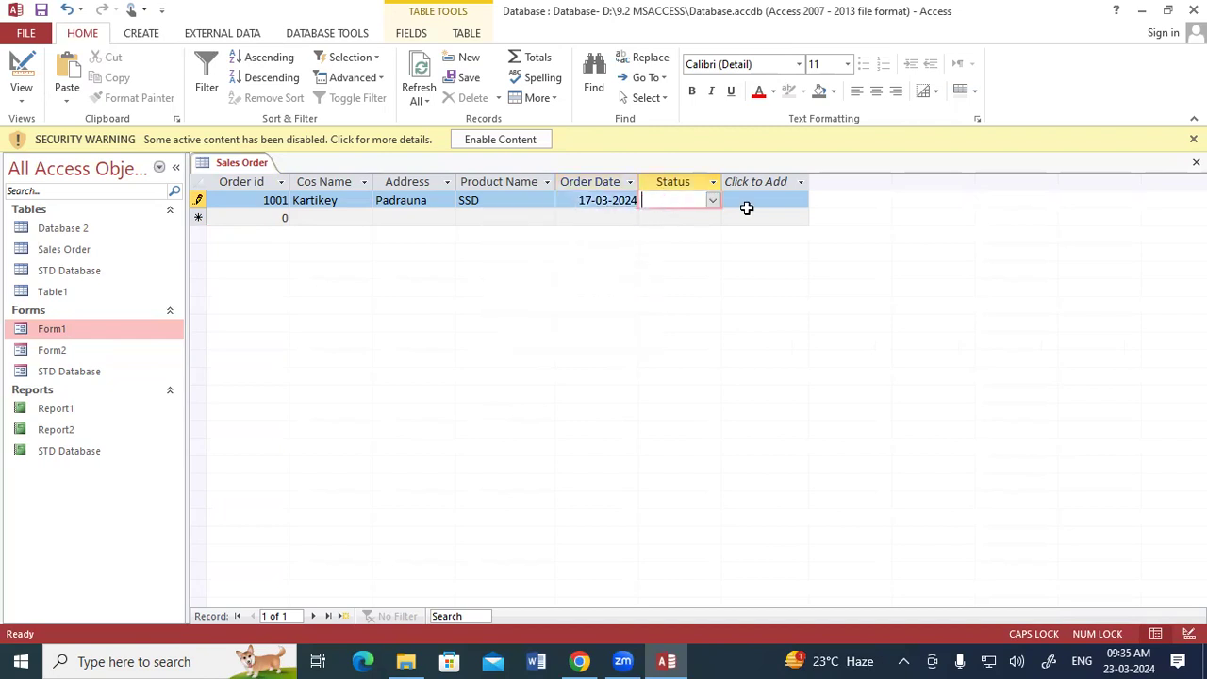
left_click(712, 199)
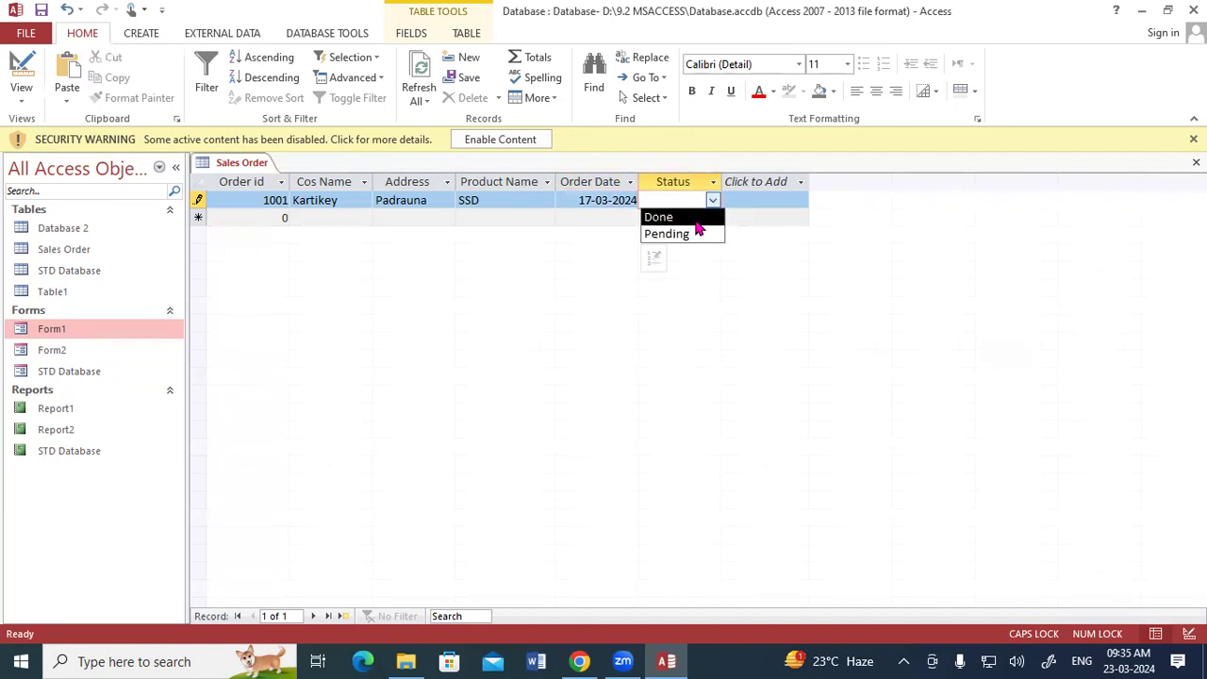
left_click(696, 216)
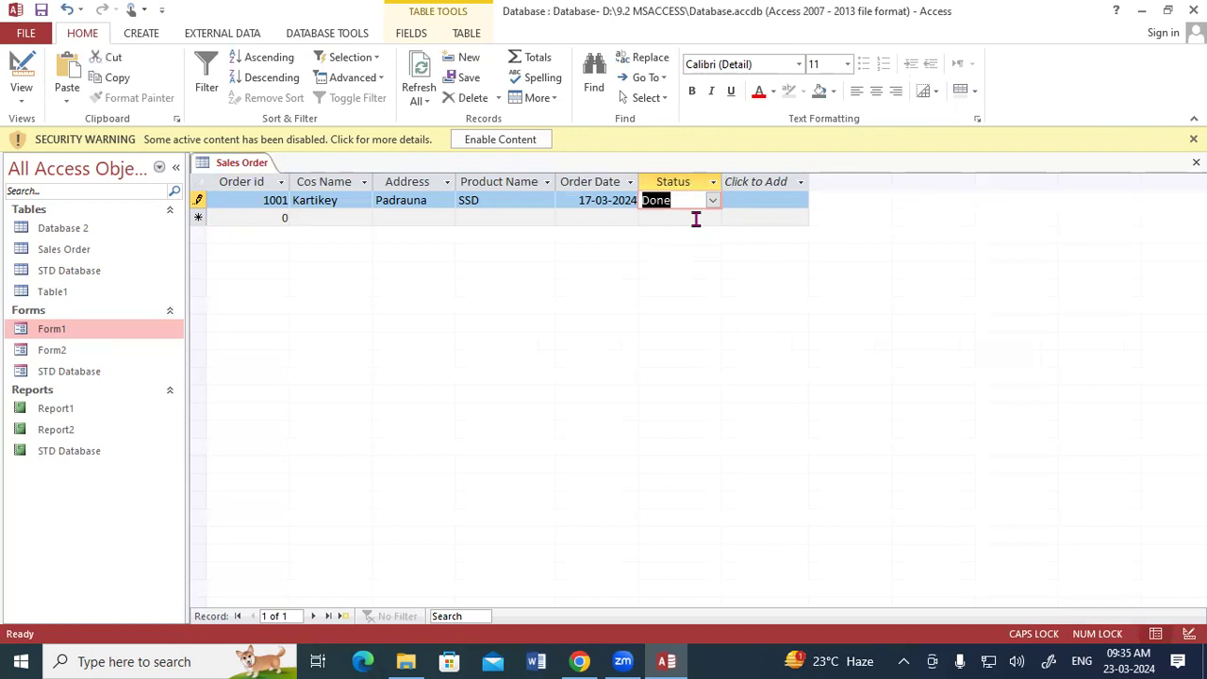
Step: Add a second record with order id 1002 and fill in the customer's full name
key("Return")
type("1002")
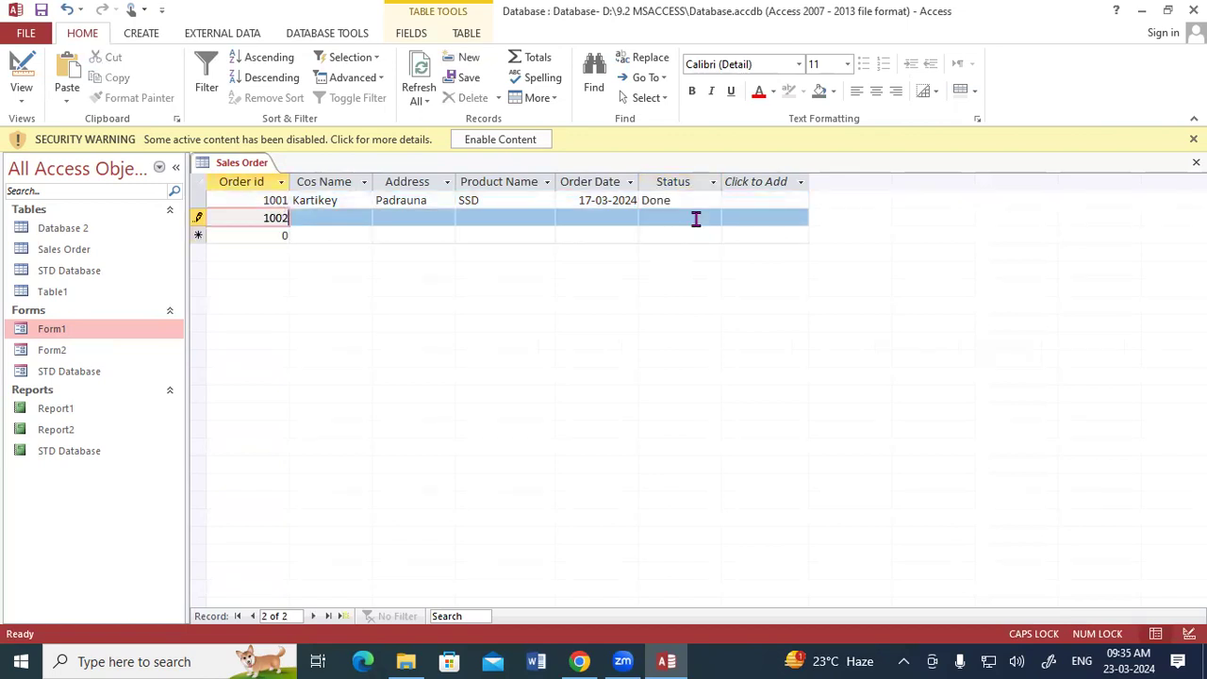
key("Return")
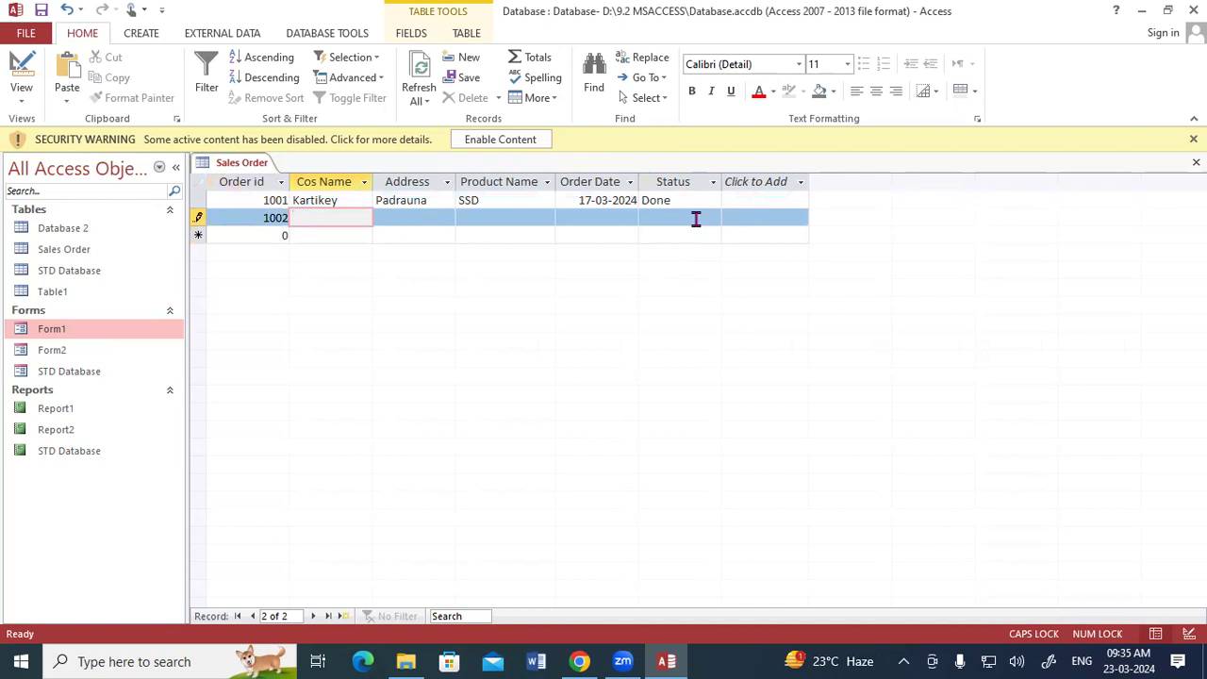
type("aJAY")
key("BackSpace")
key("BackSpace")
key("BackSpace")
key("BackSpace")
key("Return")
key("shift+Tab")
key("Caps_Lock")
type("Ajay")
type(" Pam")
type("nd")
type("ey")
key("Tab")
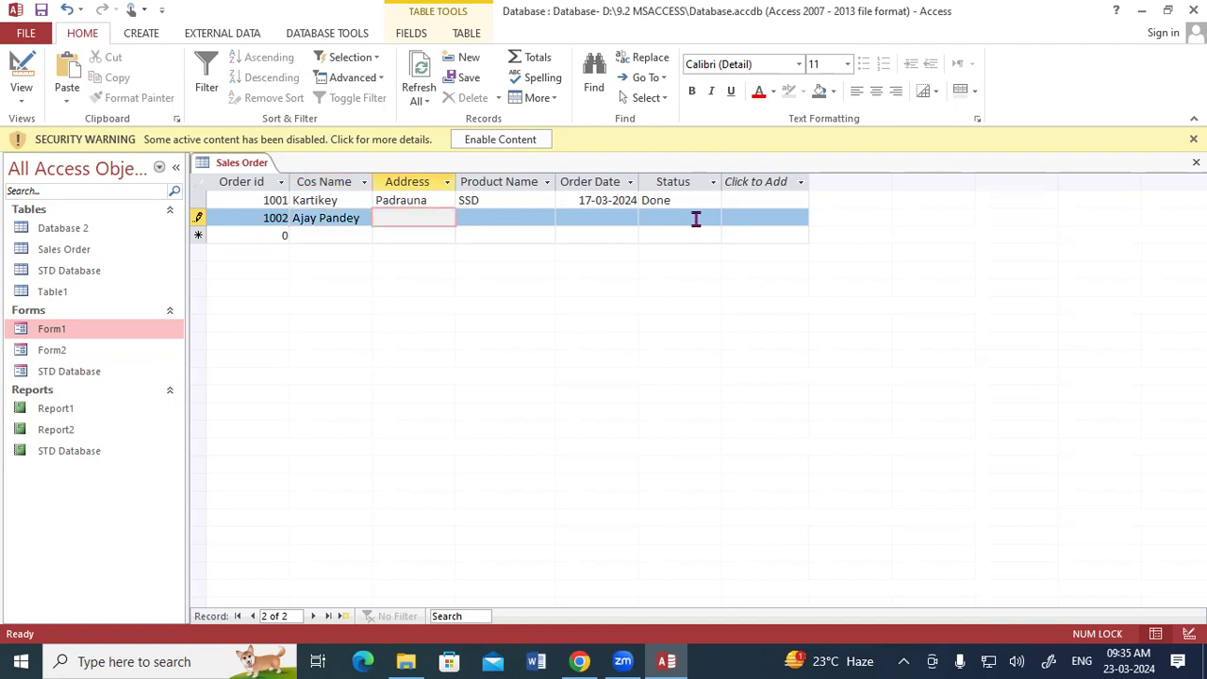
Step: Enter the second record's address and set its product name to HDD
type("Ramkola")
key("Tab")
type("HS")
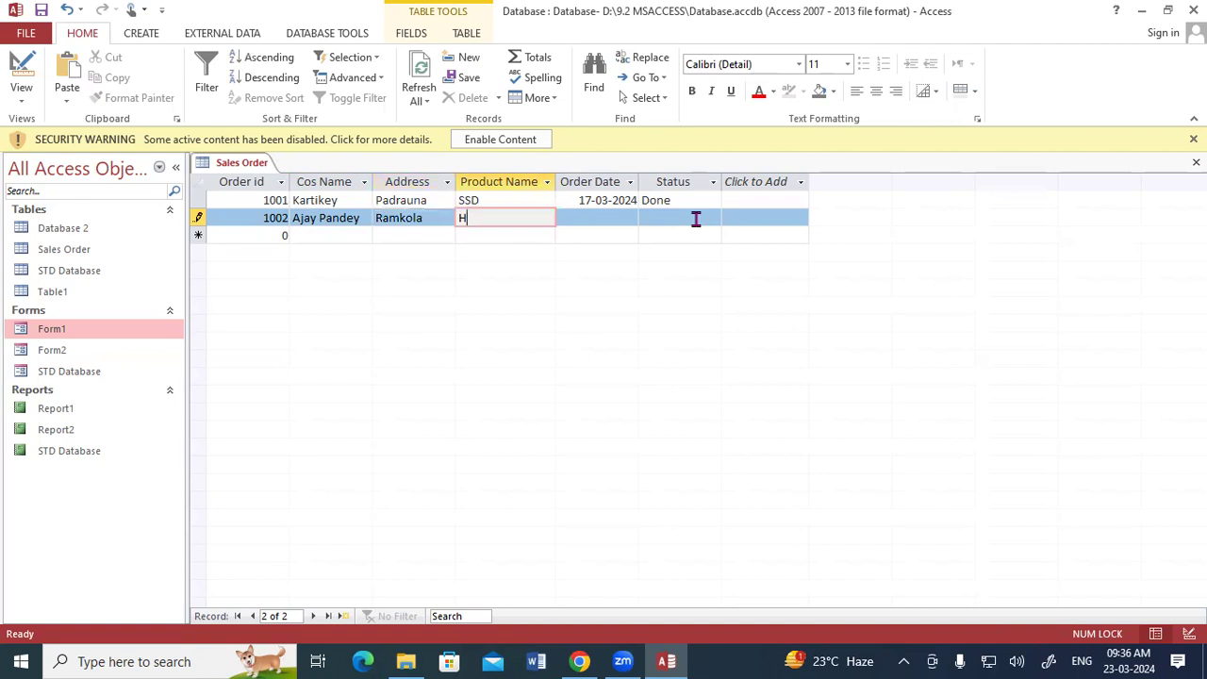
key("BackSpace")
type("DD")
key("Tab")
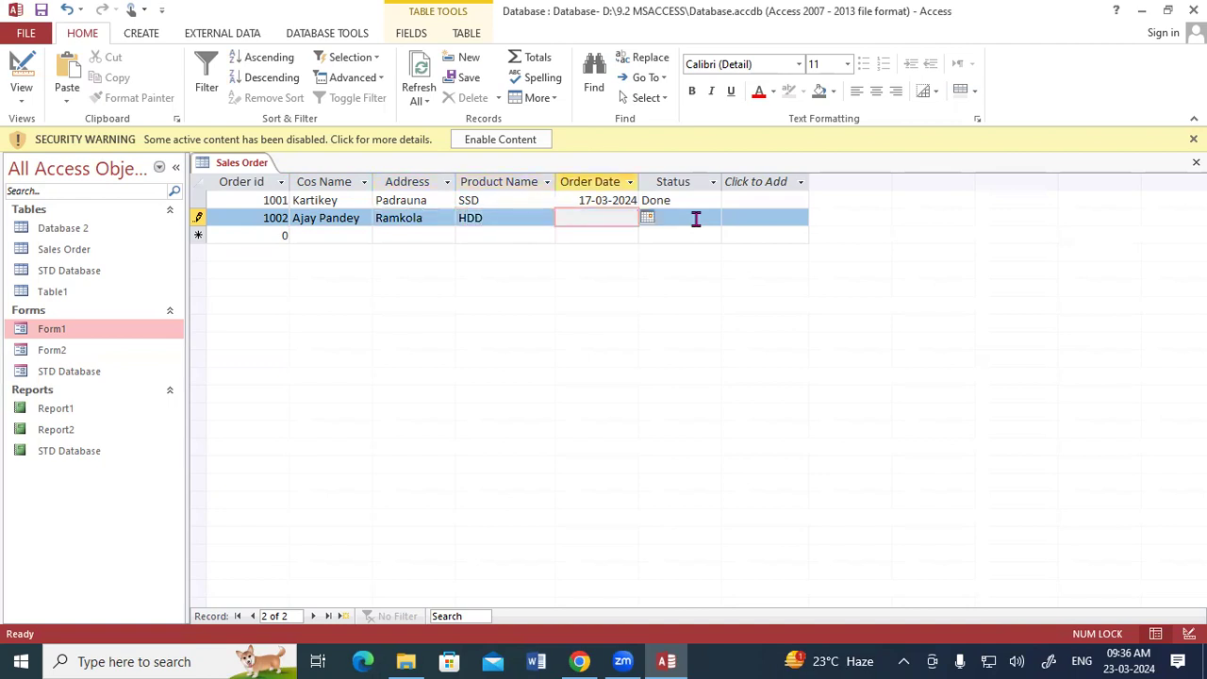
Step: Complete the second record with order date 20-03-2024 from the date picker and status Pending
left_click(646, 217)
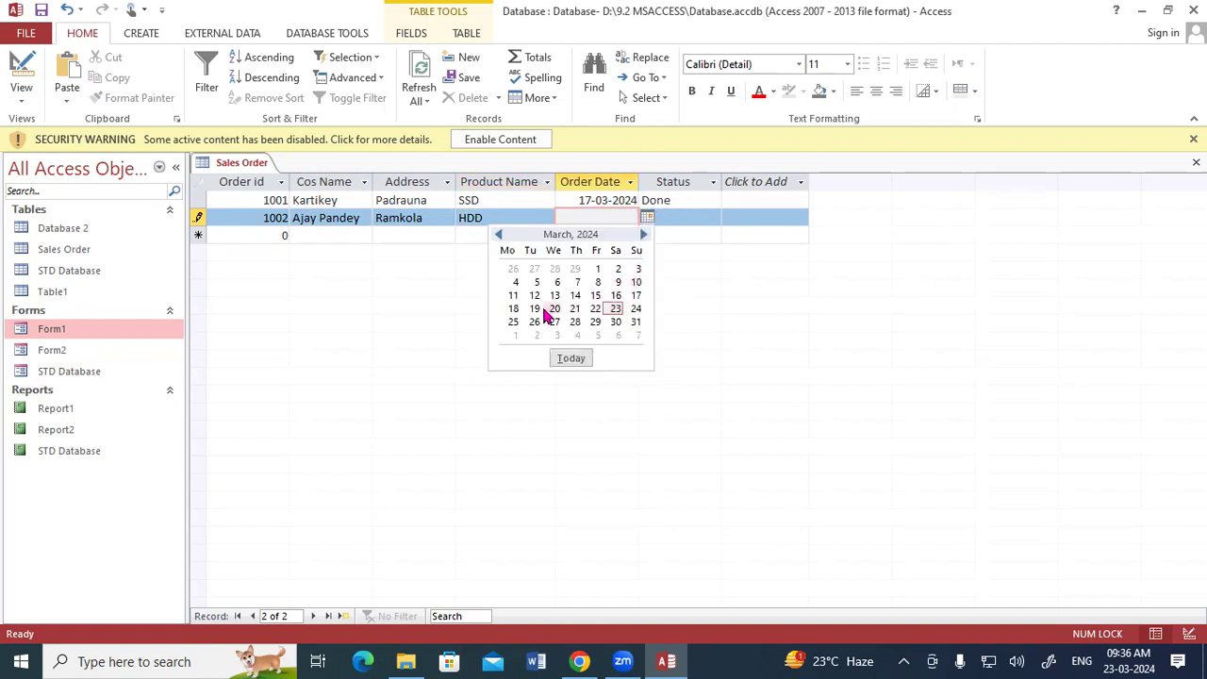
left_click(554, 308)
left_click(670, 218)
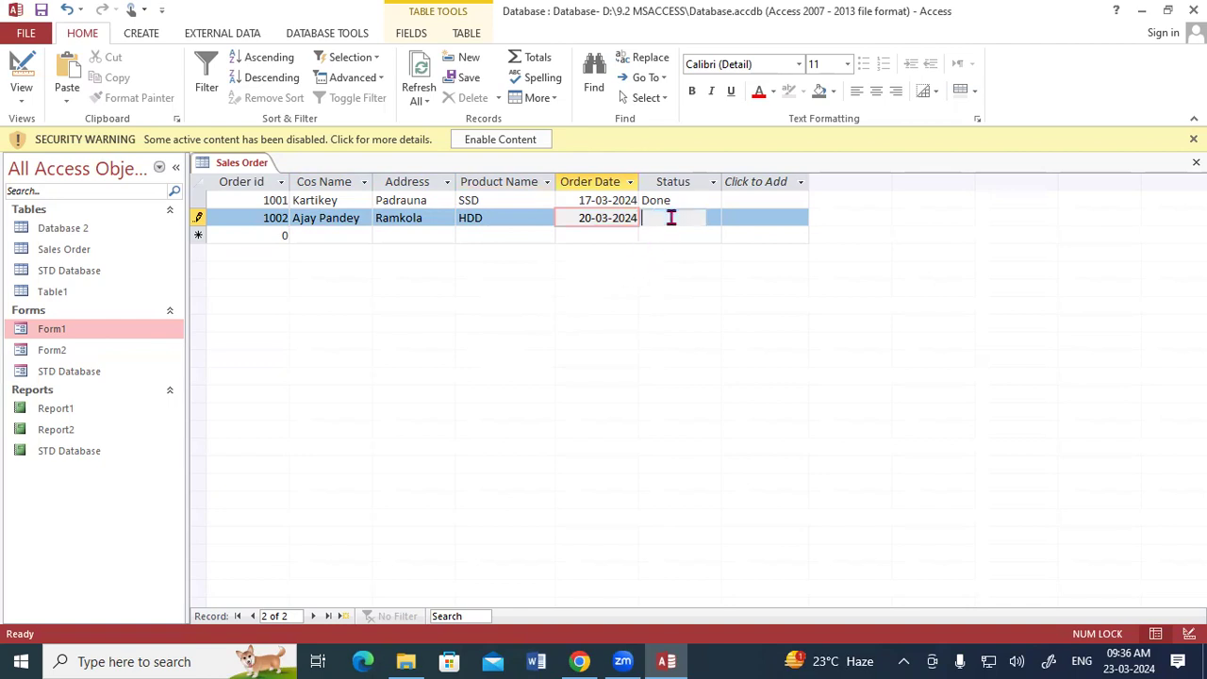
left_click(712, 218)
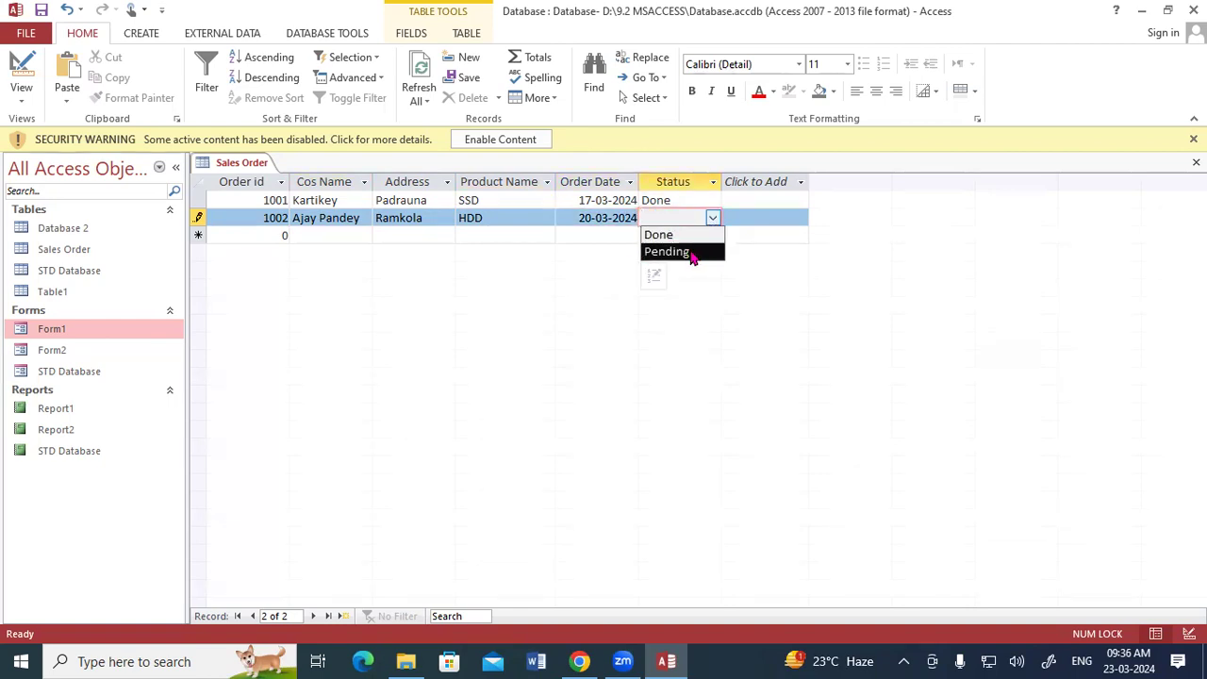
left_click(691, 256)
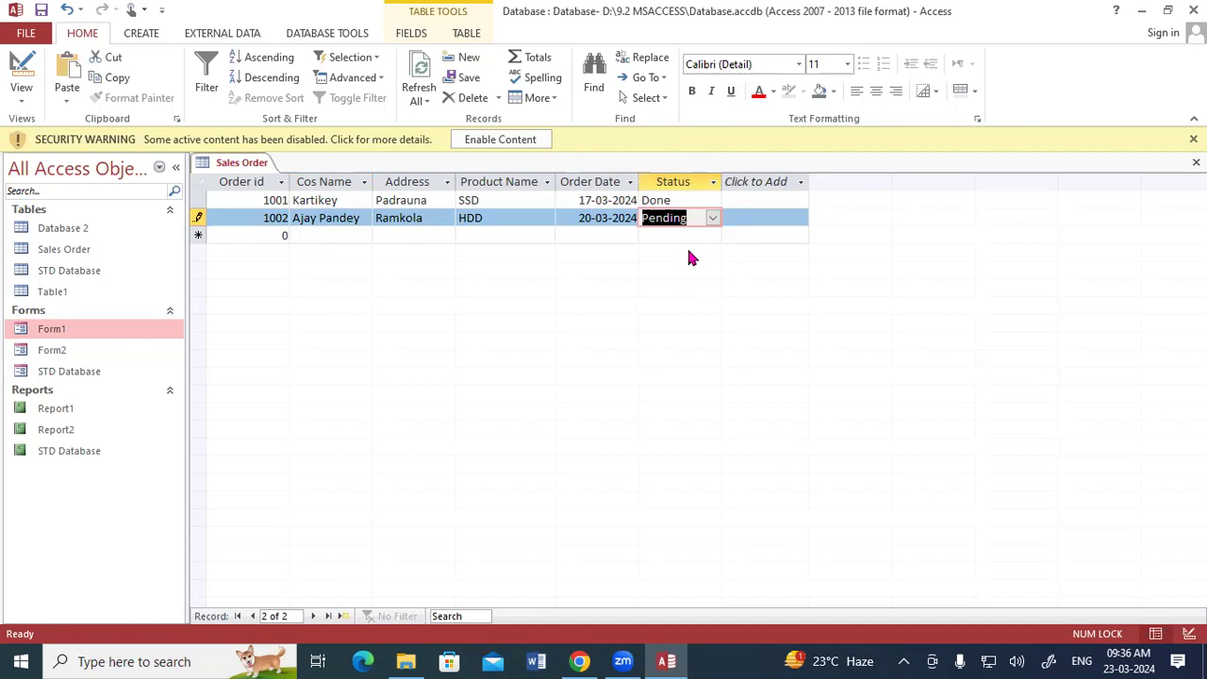
key("Return")
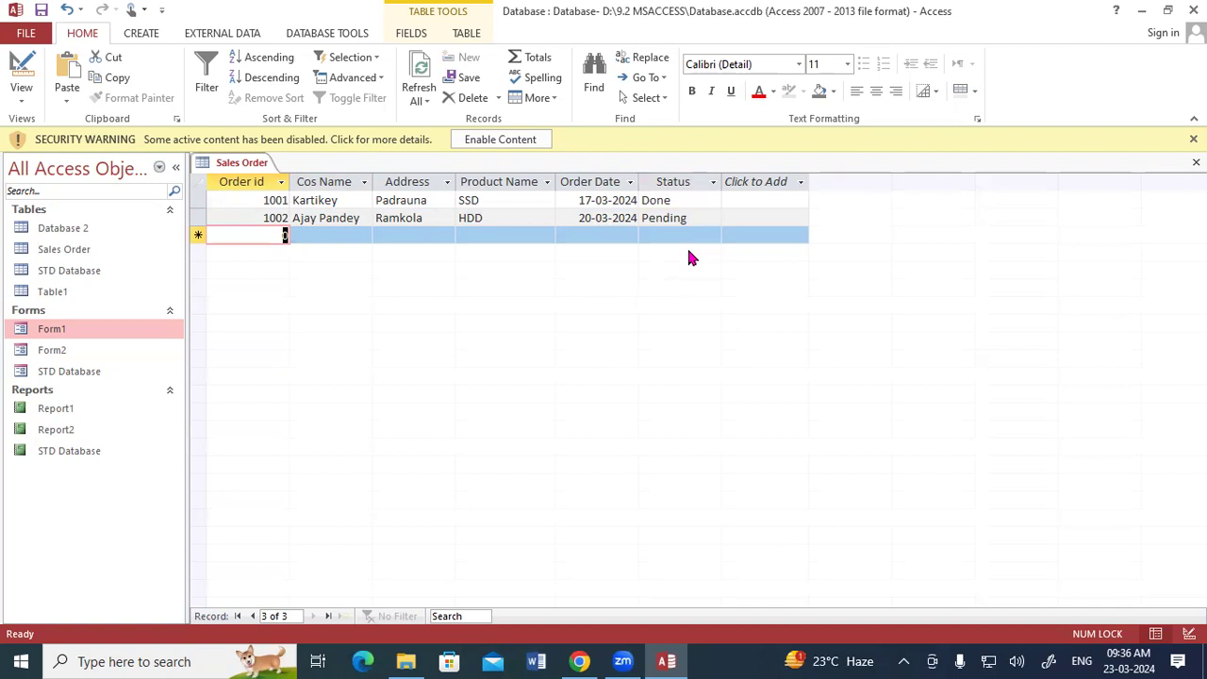
Step: Add a third record with order id 1003 and enter the customer's name and address
type("1003")
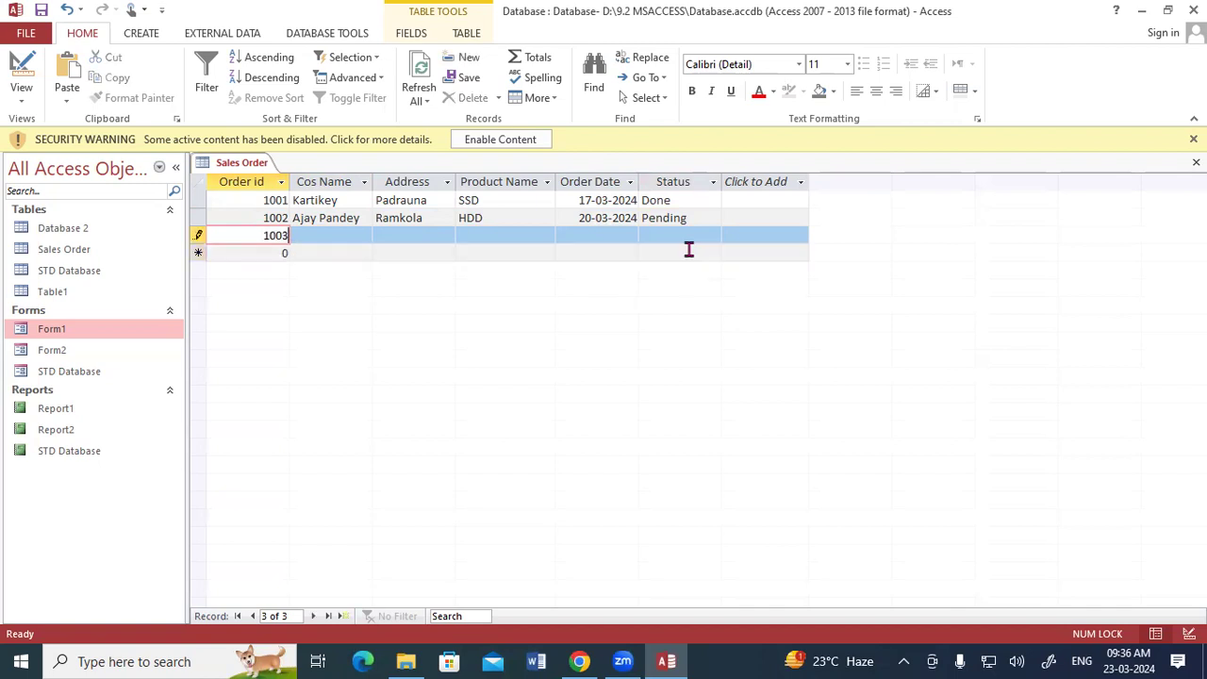
key("Tab")
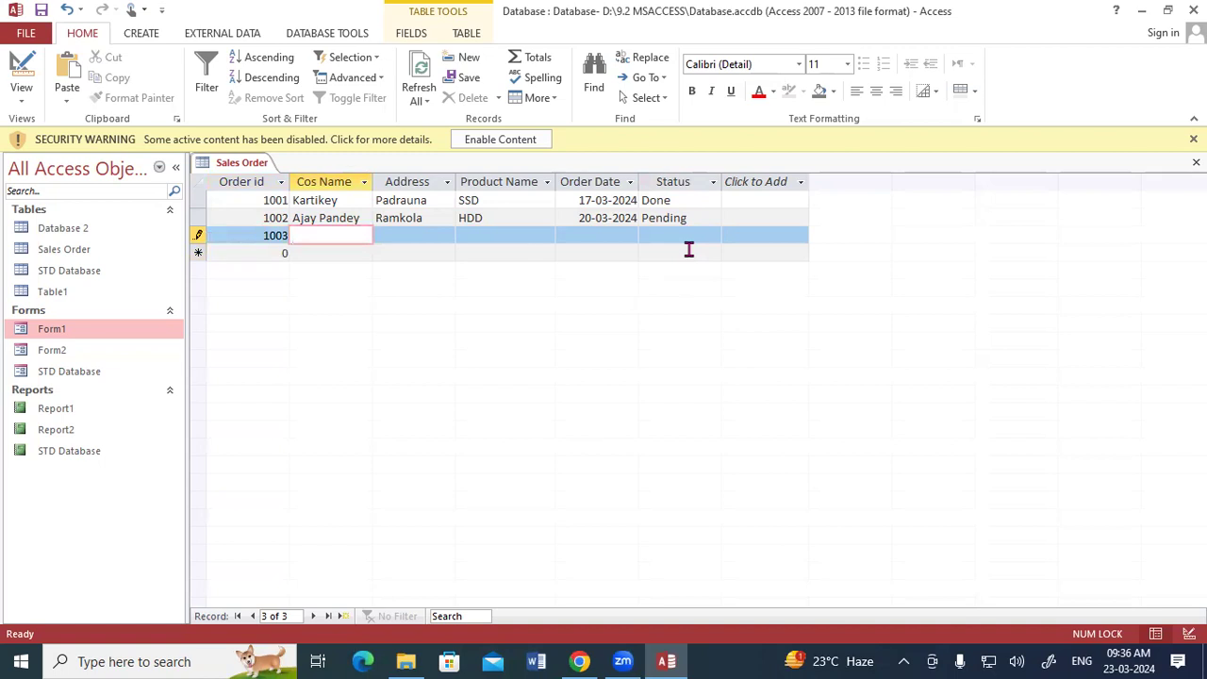
type("Gaurav")
key("Tab")
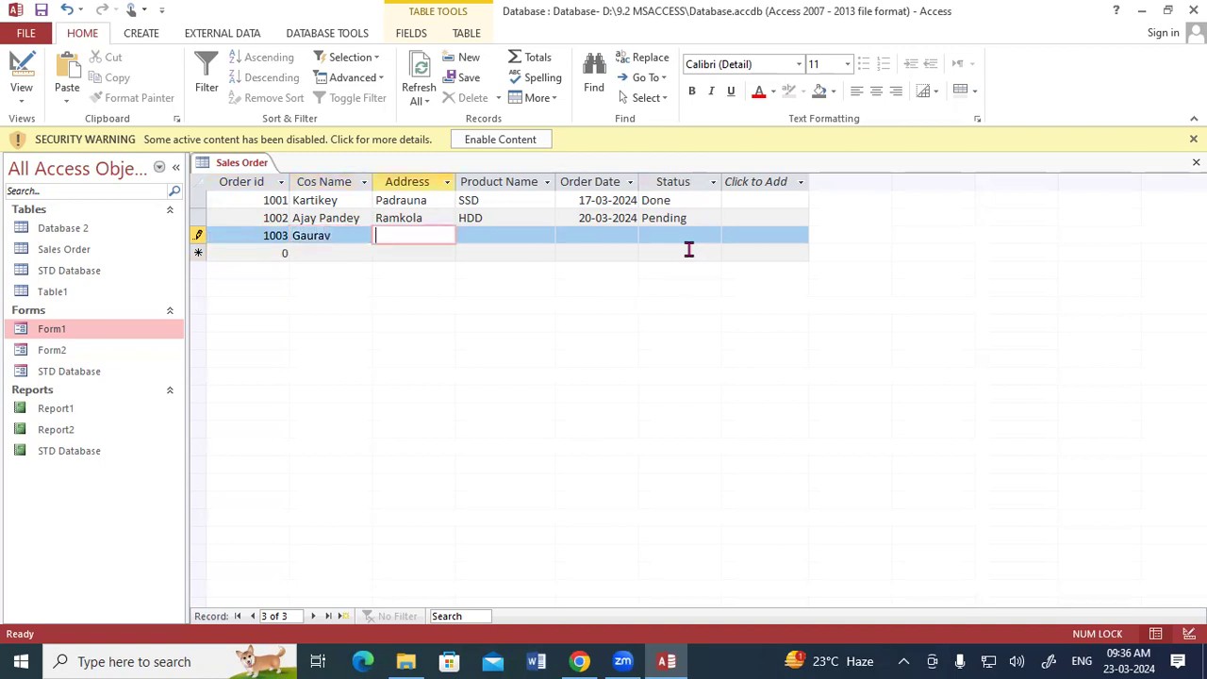
type("Kushinagar")
key("Tab")
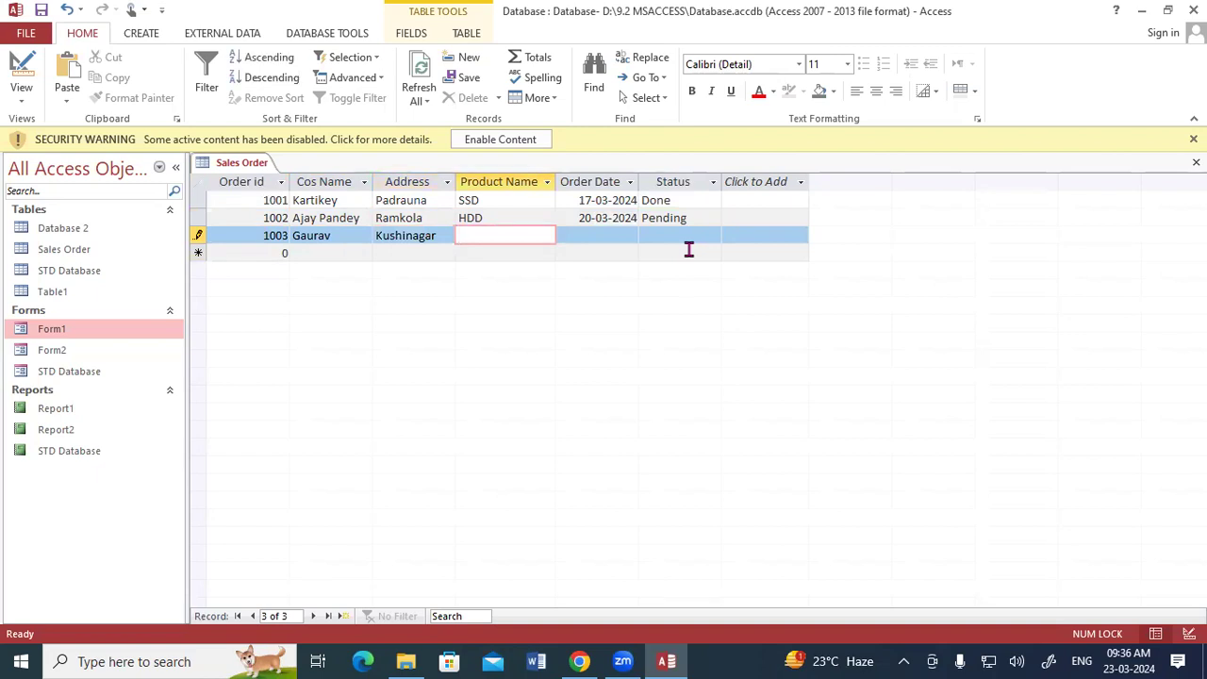
Step: Set the third record's product to LCD, order date 10-03-2024 from the date picker, and status Pending
type("LCD")
key("Tab")
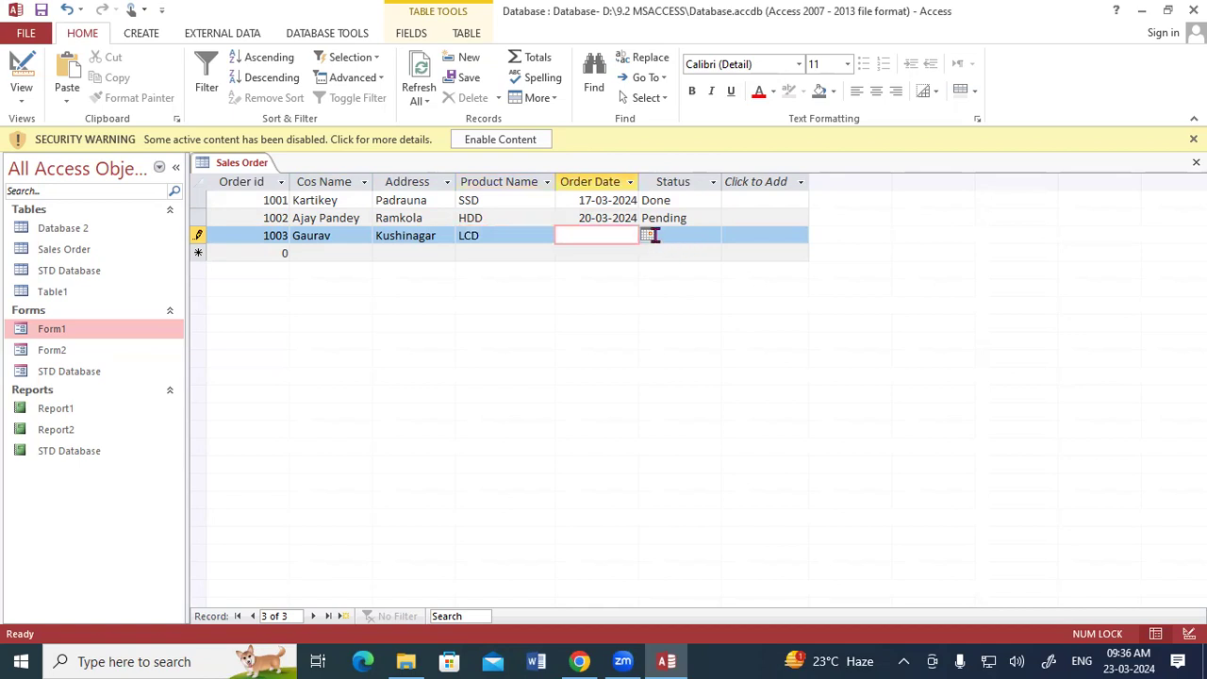
left_click(648, 235)
left_click(635, 300)
key("Tab")
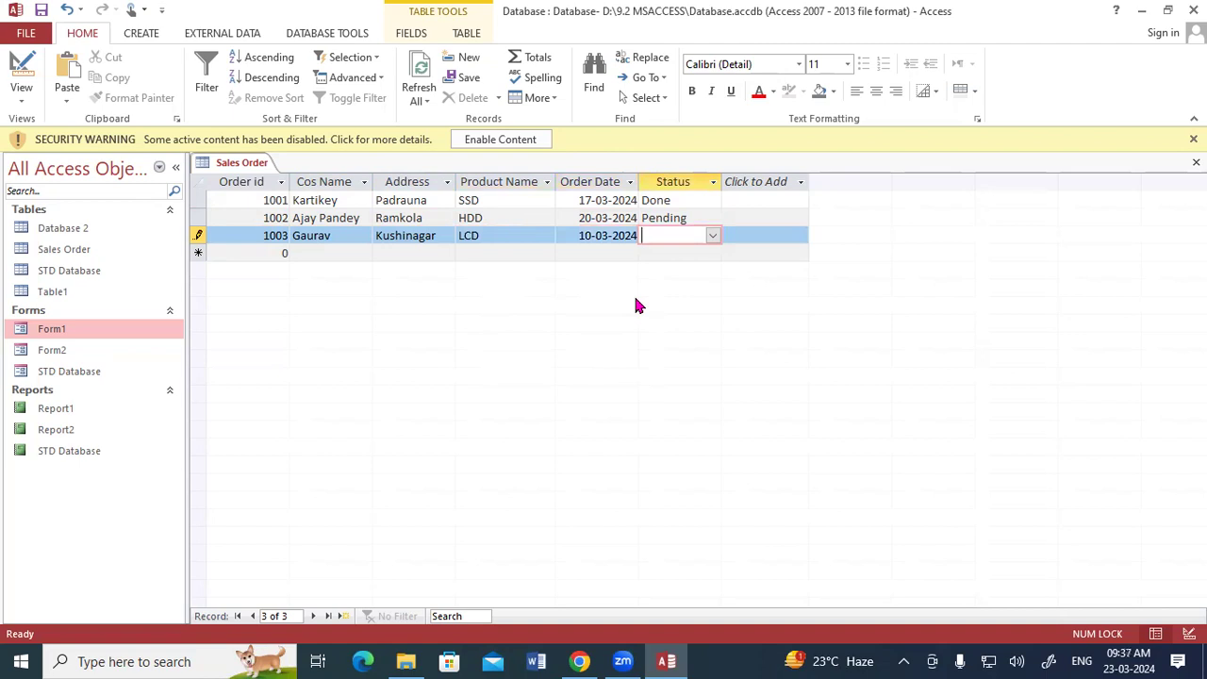
type("Pending")
key("Tab")
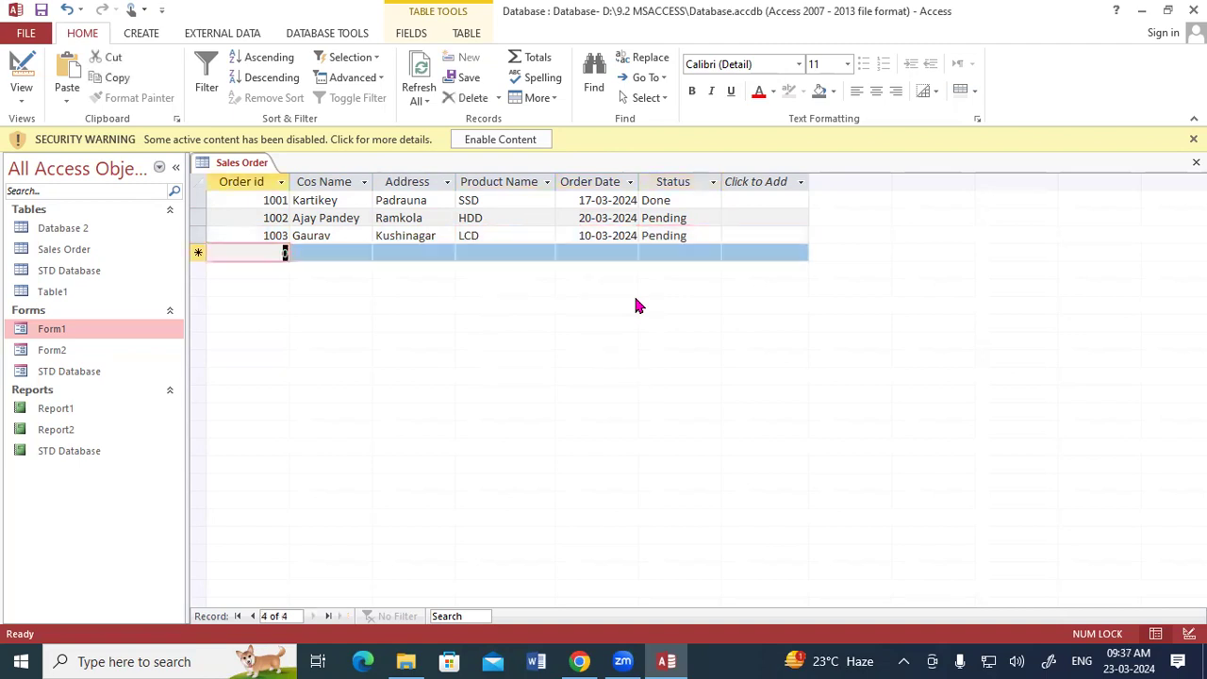
Step: Add a fourth record with order id 1004, the customer's name and address, and product LED
type("1004")
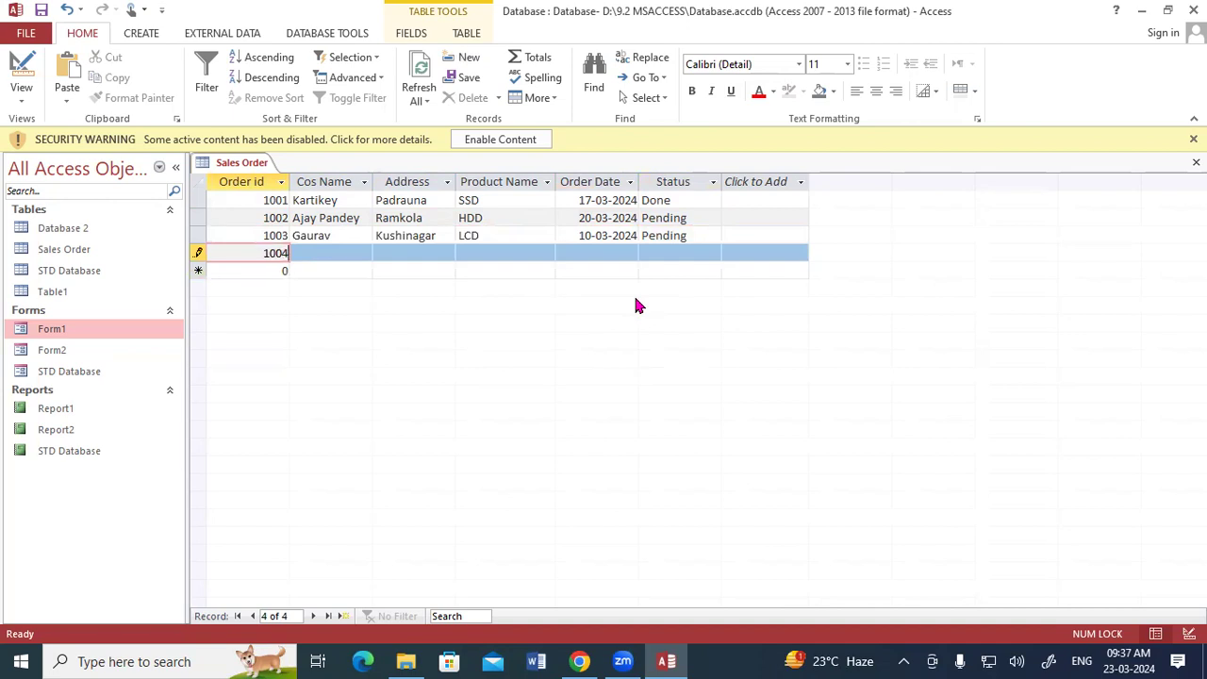
key("Tab")
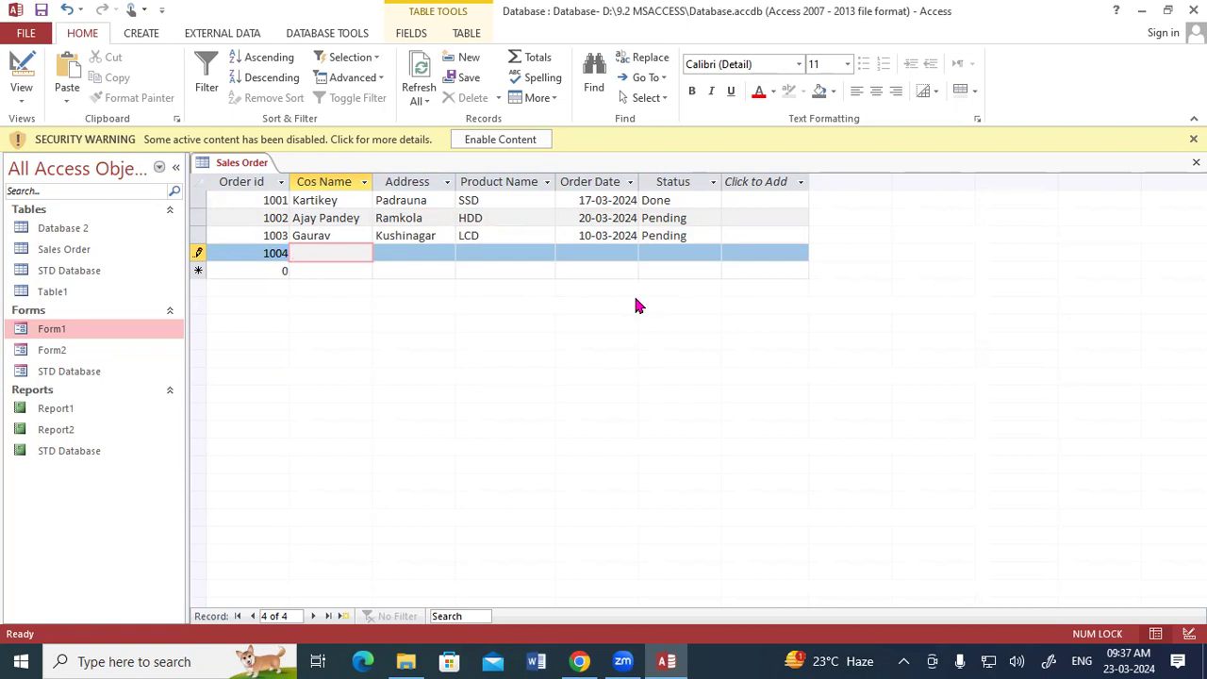
type("Nikhil")
key("Tab")
type("Padrauna")
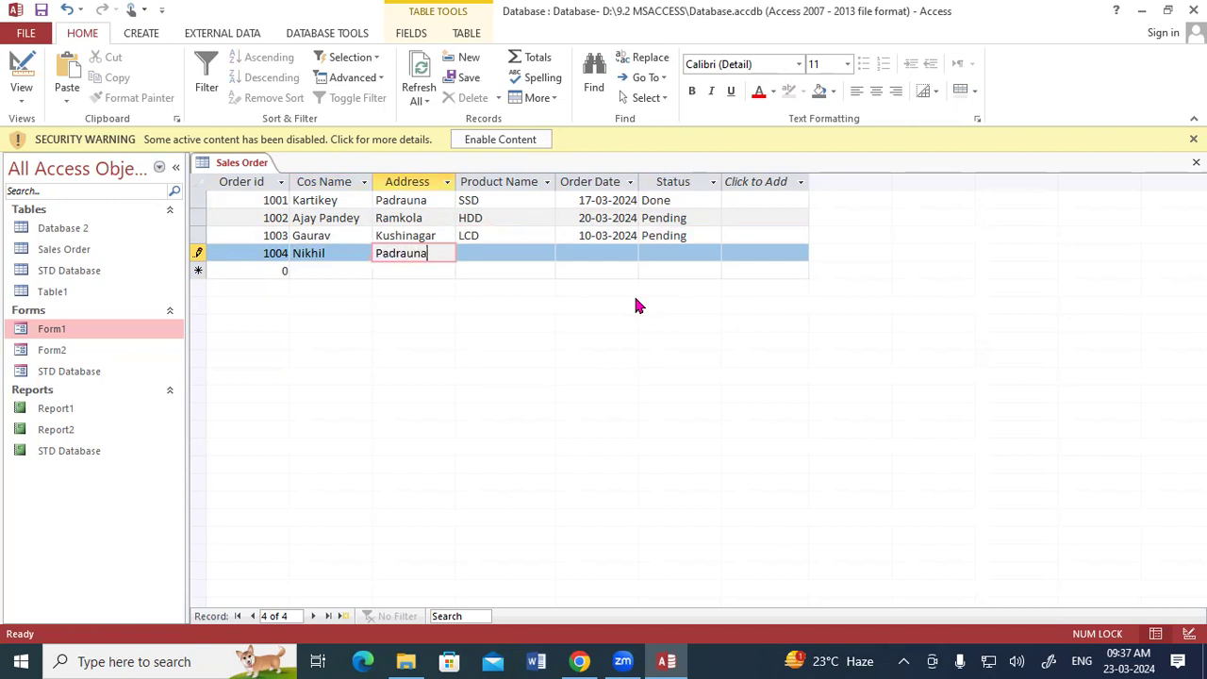
key("Tab")
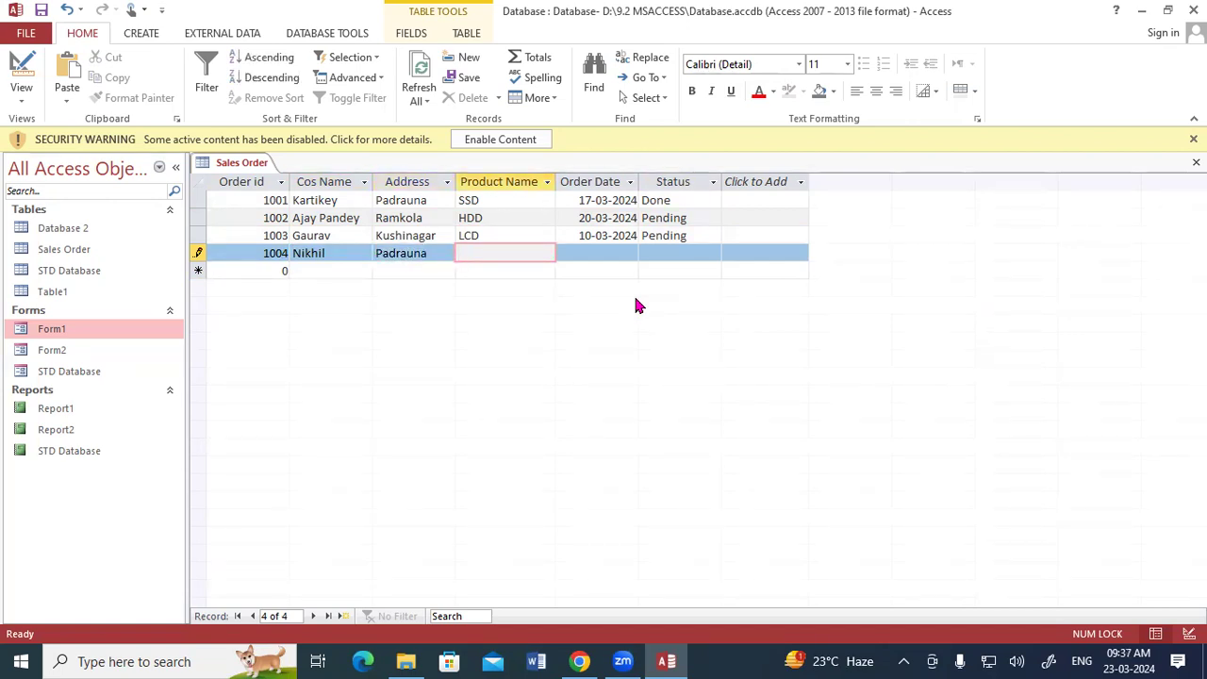
type("LED")
key("Tab")
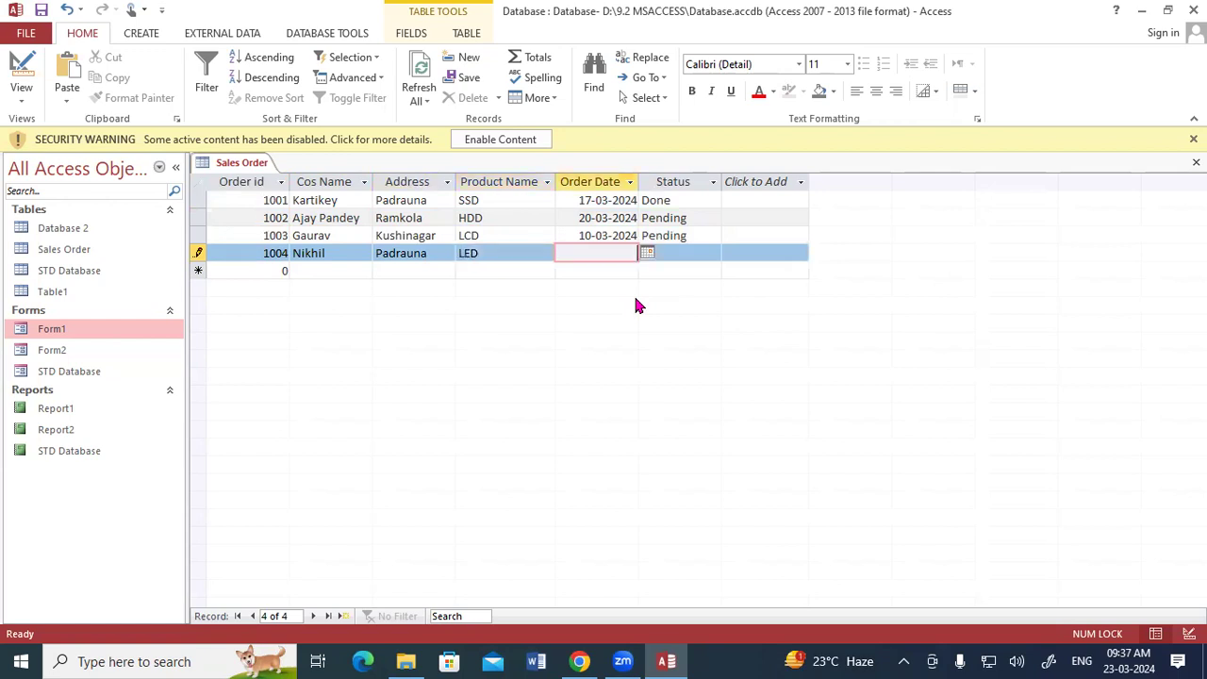
Step: Set the fourth record's order date to 14-03-2024 from the date picker and its status to Pending
left_click(646, 253)
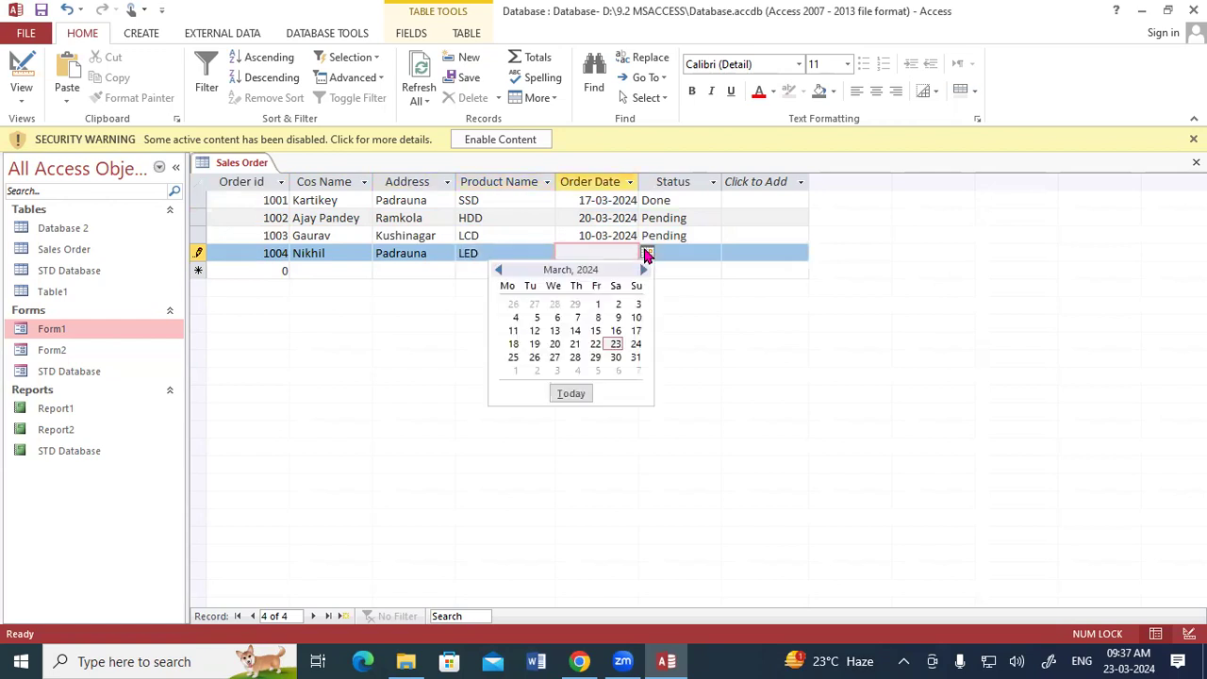
left_click(575, 330)
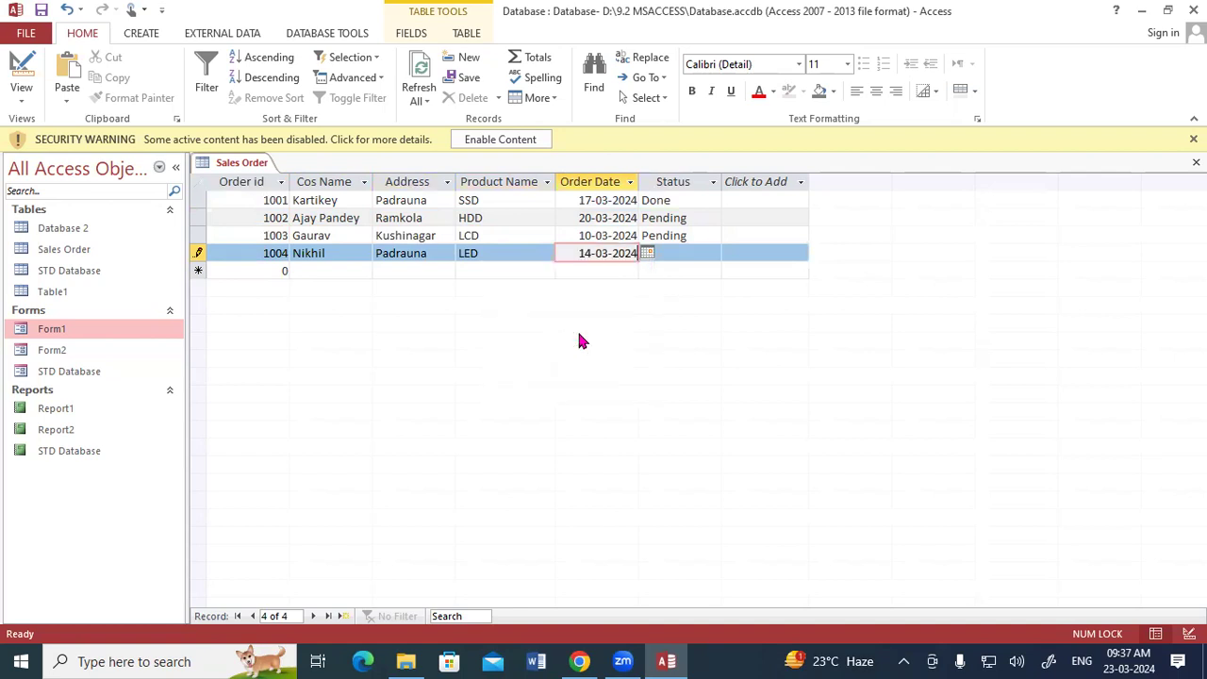
left_click(681, 247)
type("Pending")
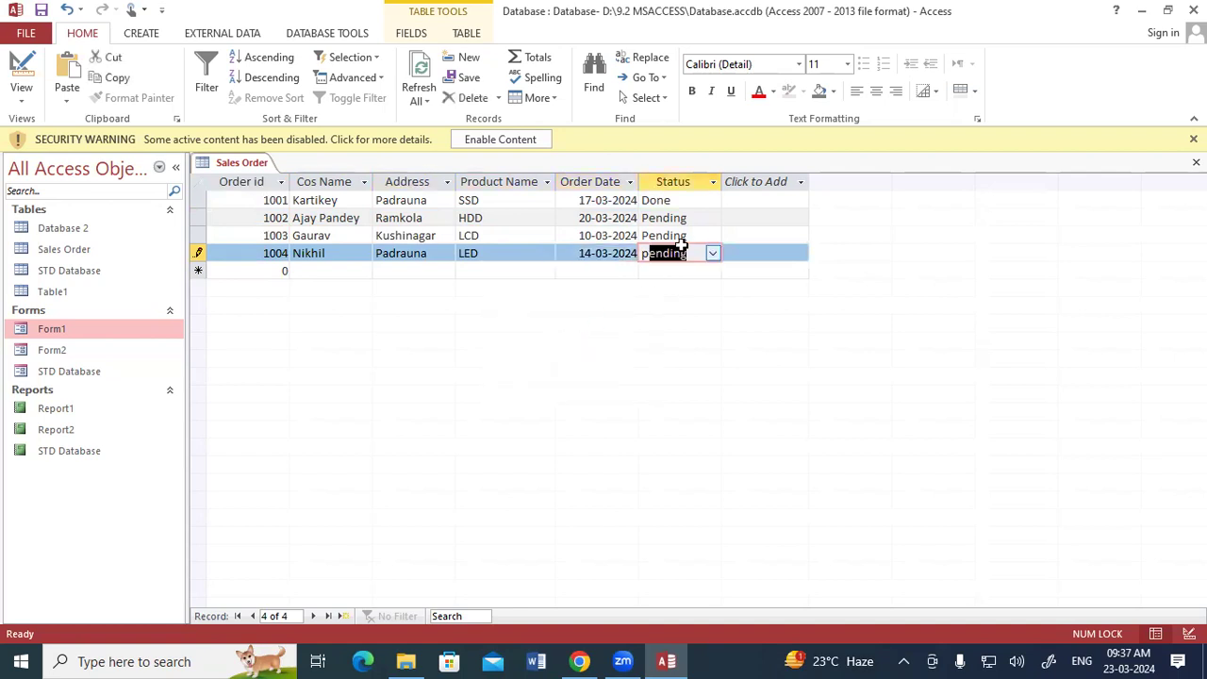
key("Tab")
Step: Add a fifth record with order id 1005, the customer's name and address, and product LCD
type("1005")
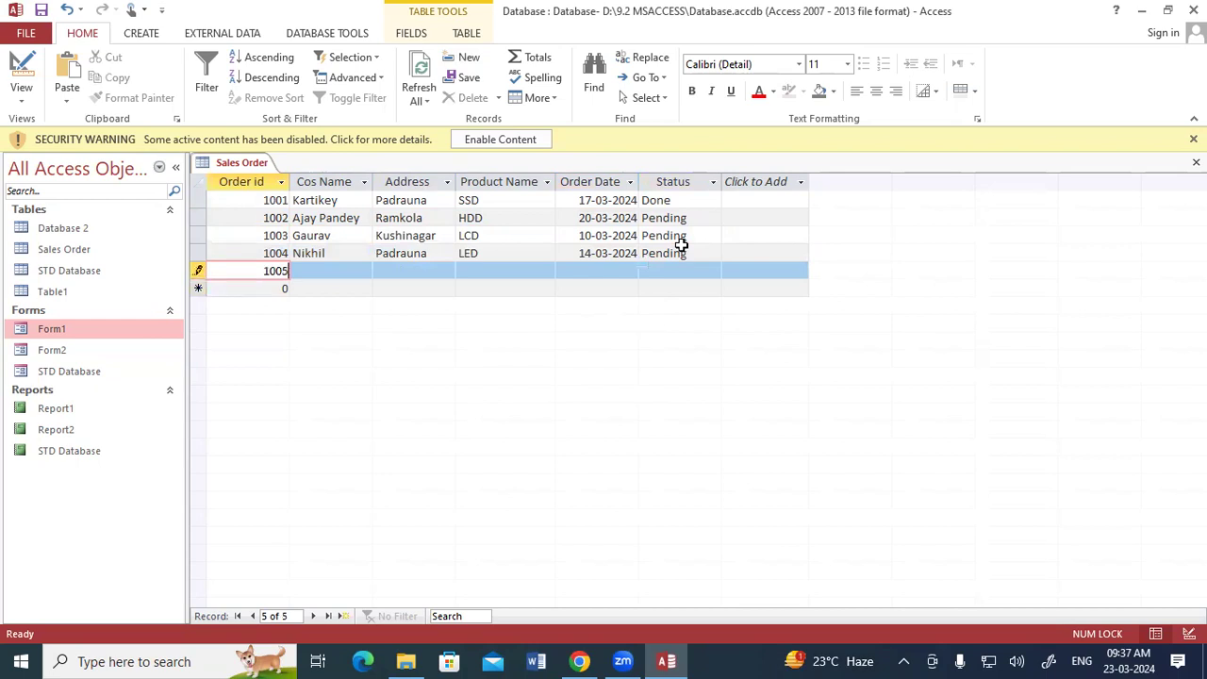
key("Tab")
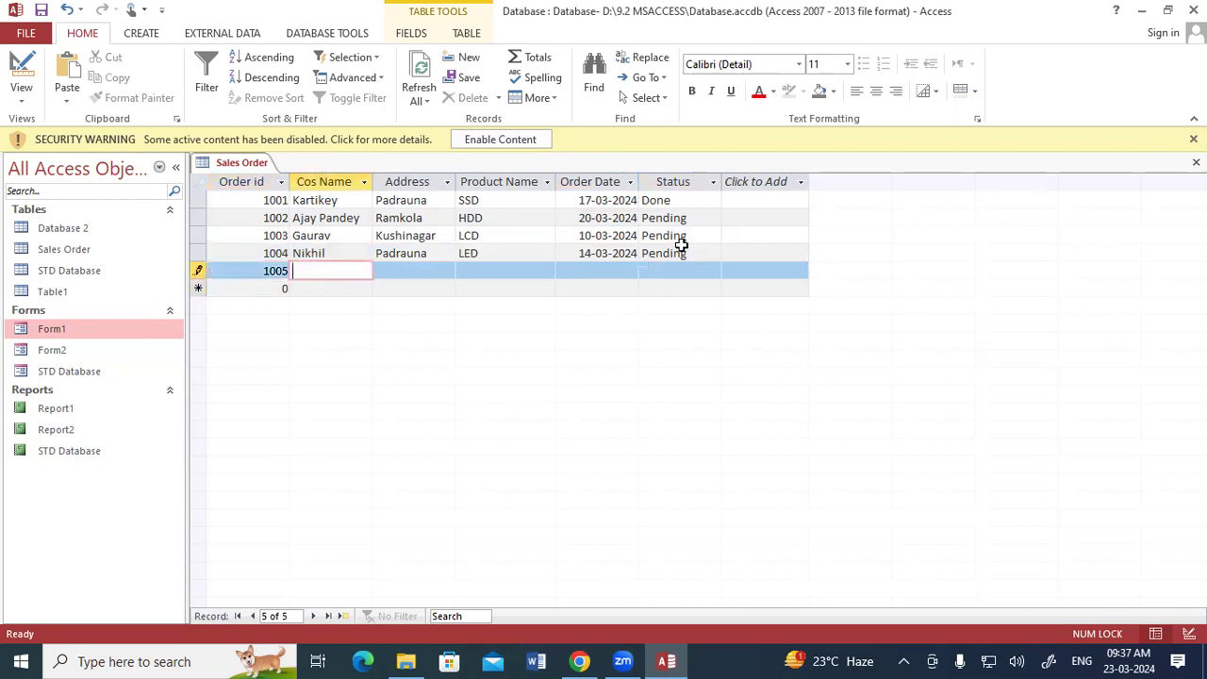
type("Rohan")
key("Tab")
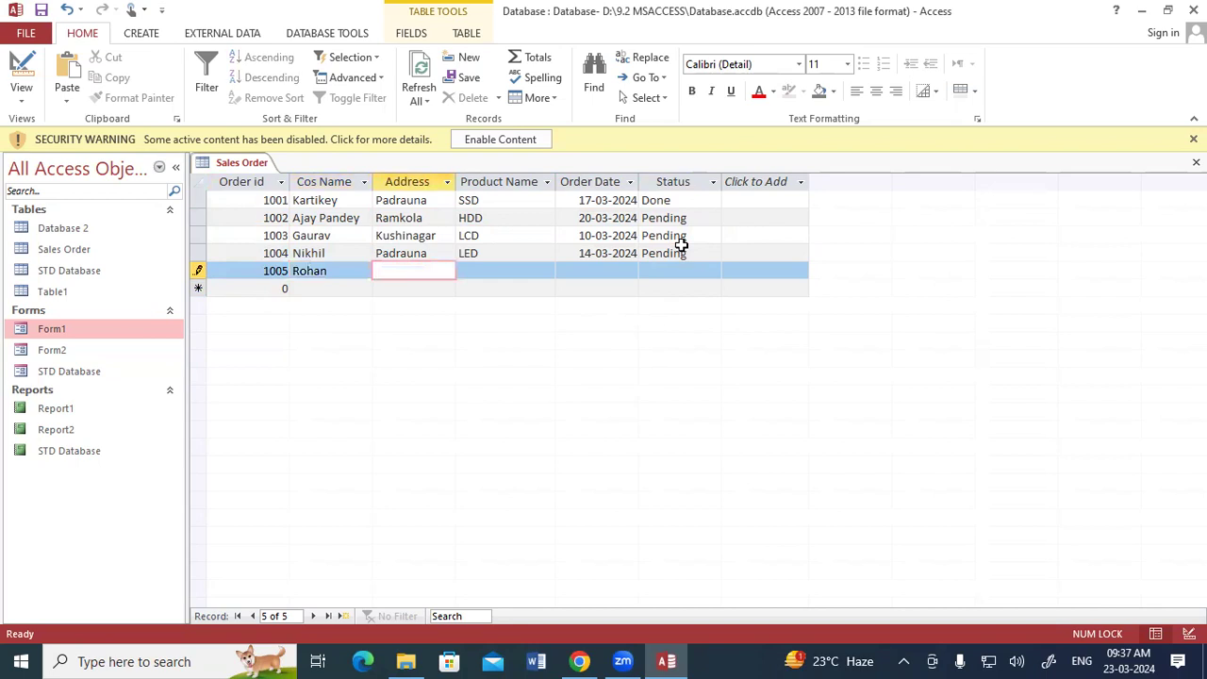
type("Padrauna")
key("Tab")
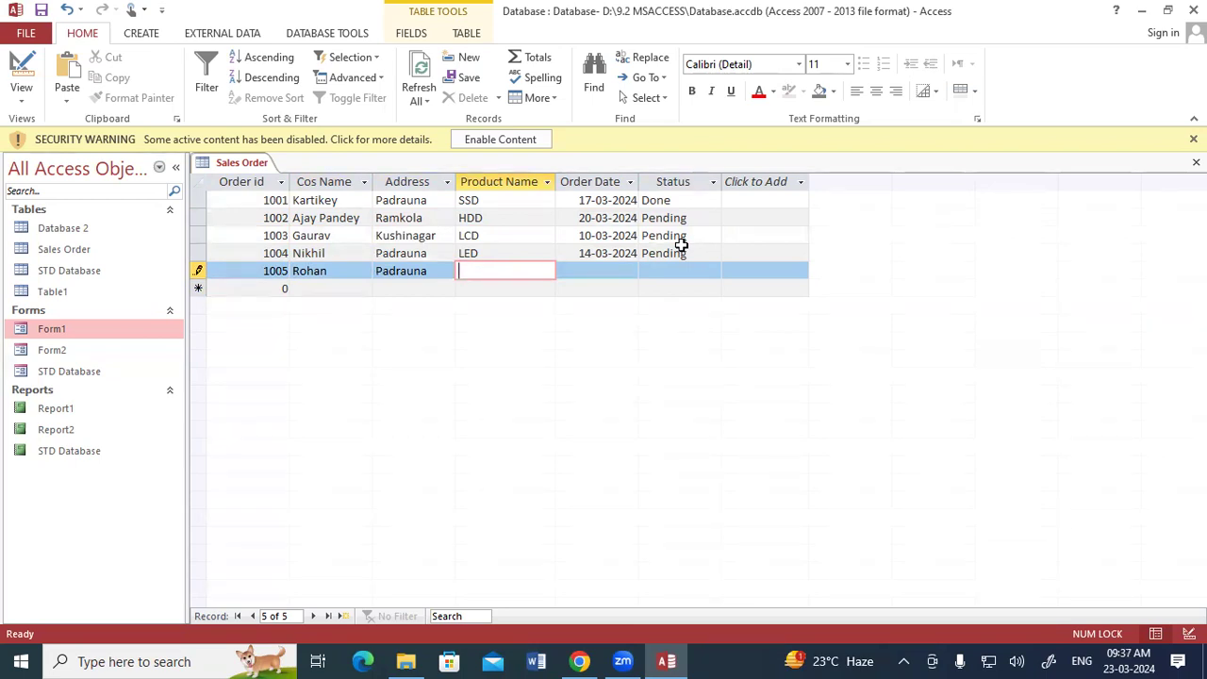
type("LCD")
key("Tab")
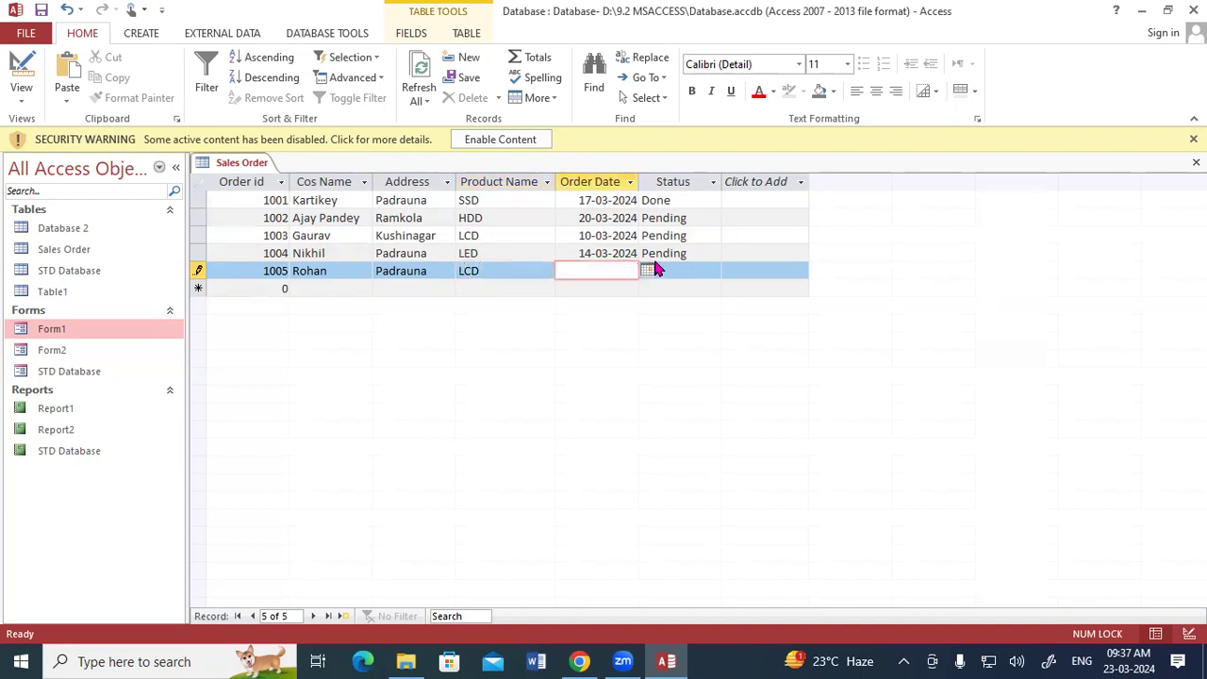
Step: Set the fifth record's order date to 15-03-2024 from the date picker and its status to Done
left_click(648, 271)
left_click(604, 345)
left_click(692, 270)
left_click(711, 271)
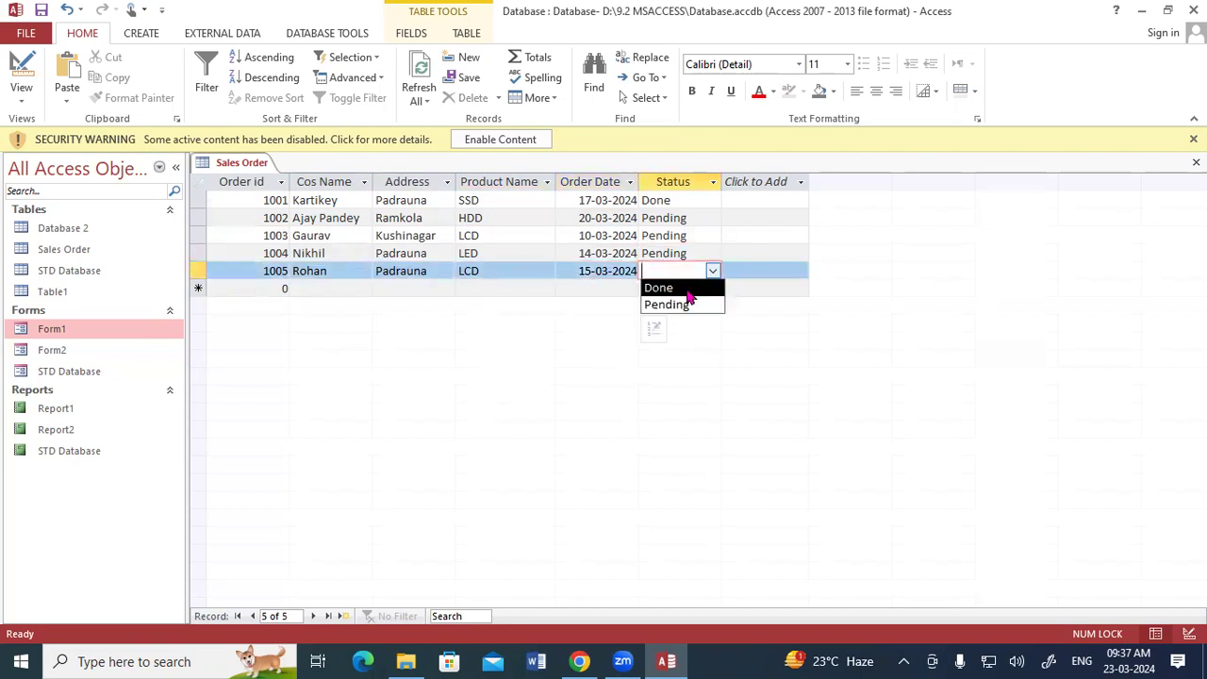
left_click(689, 290)
key("Tab")
Step: Start a sixth record with order id 1006, then switch the Sales Order table to Design View
type("100")
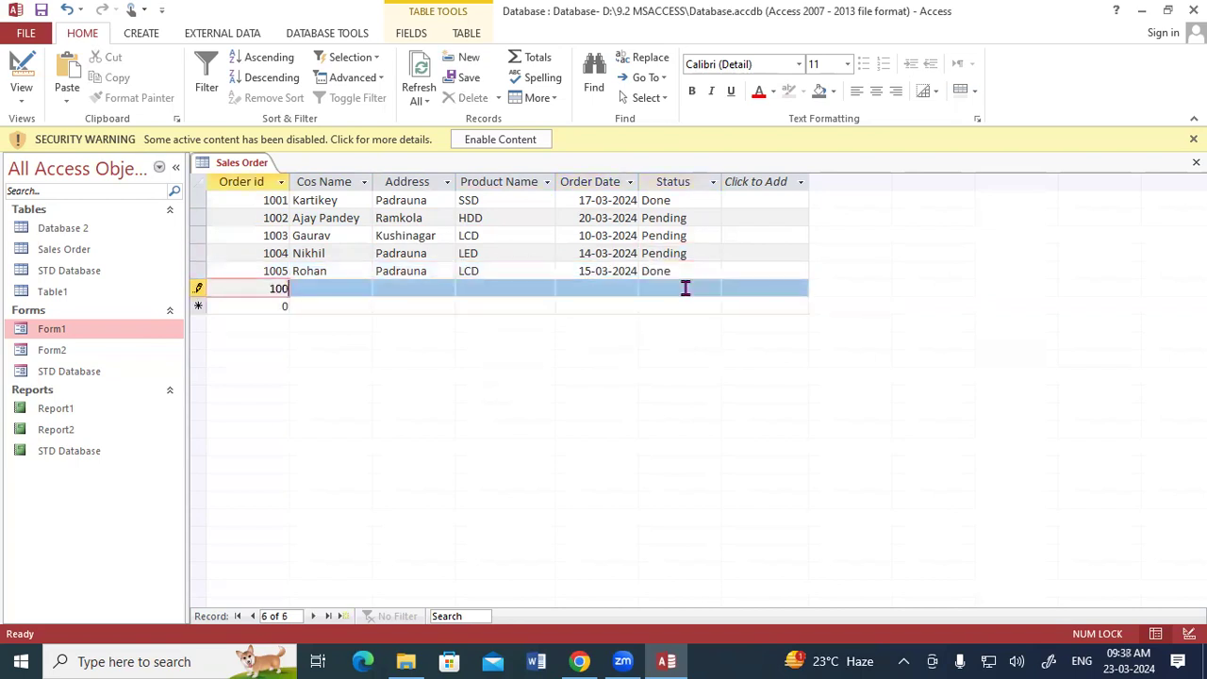
type("6")
key("Tab")
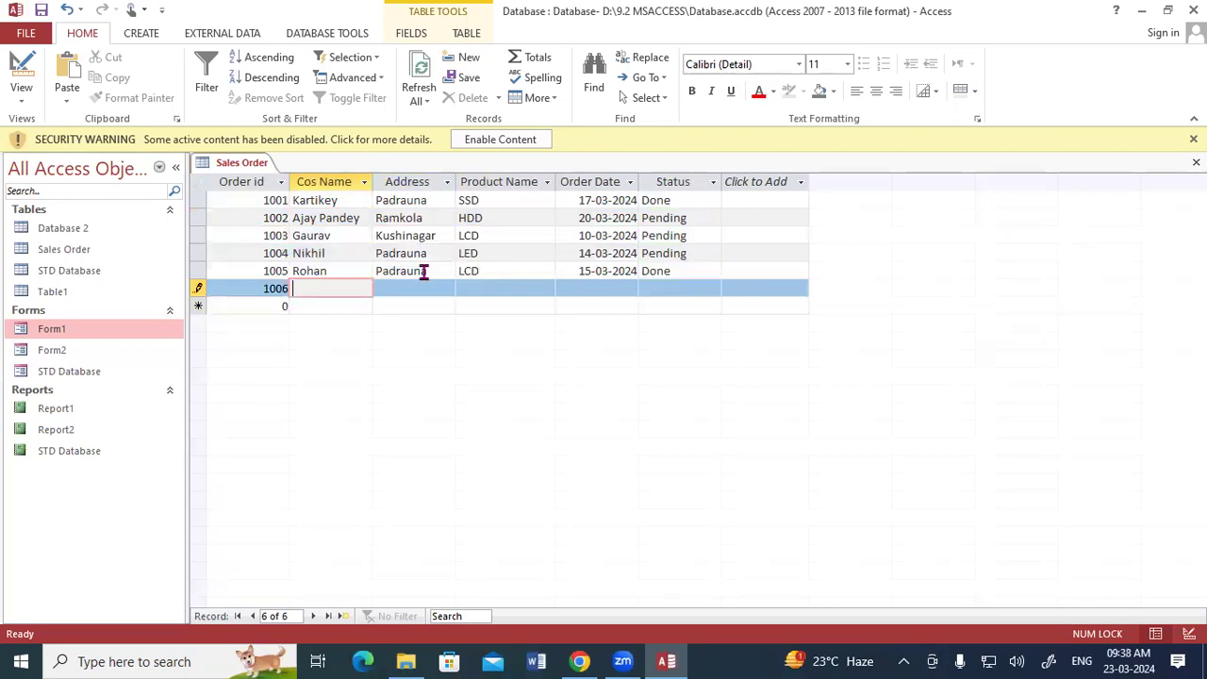
right_click(268, 164)
left_click(288, 171)
right_click(223, 167)
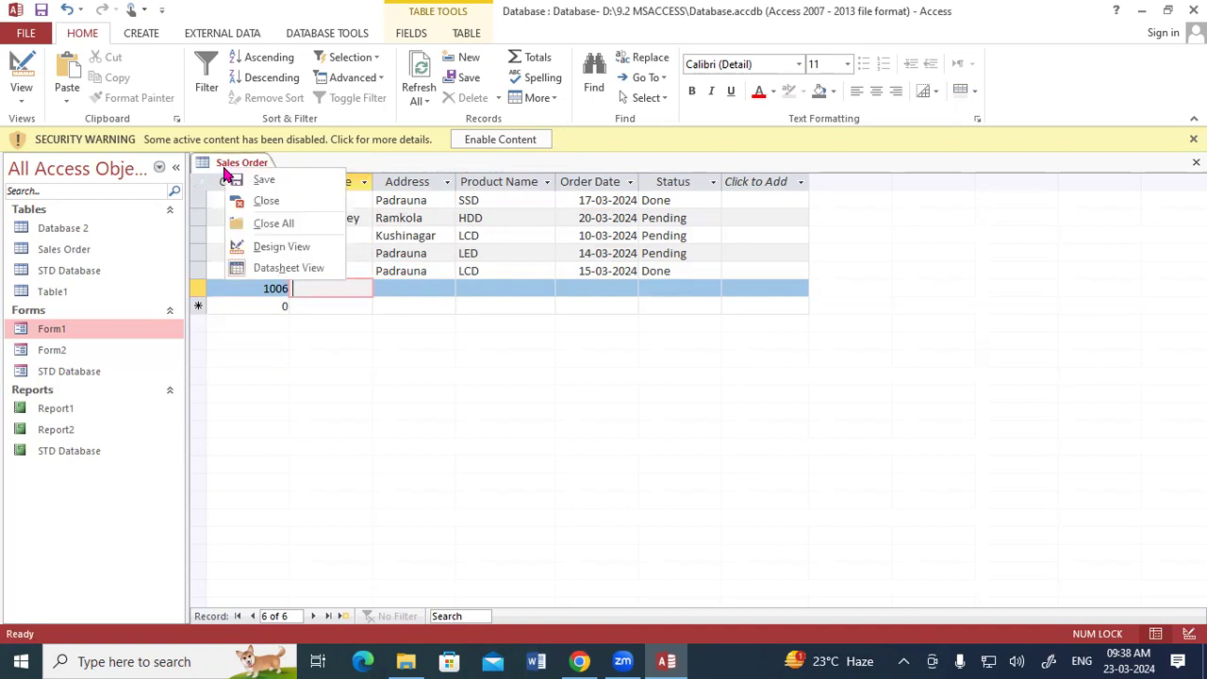
left_click(256, 246)
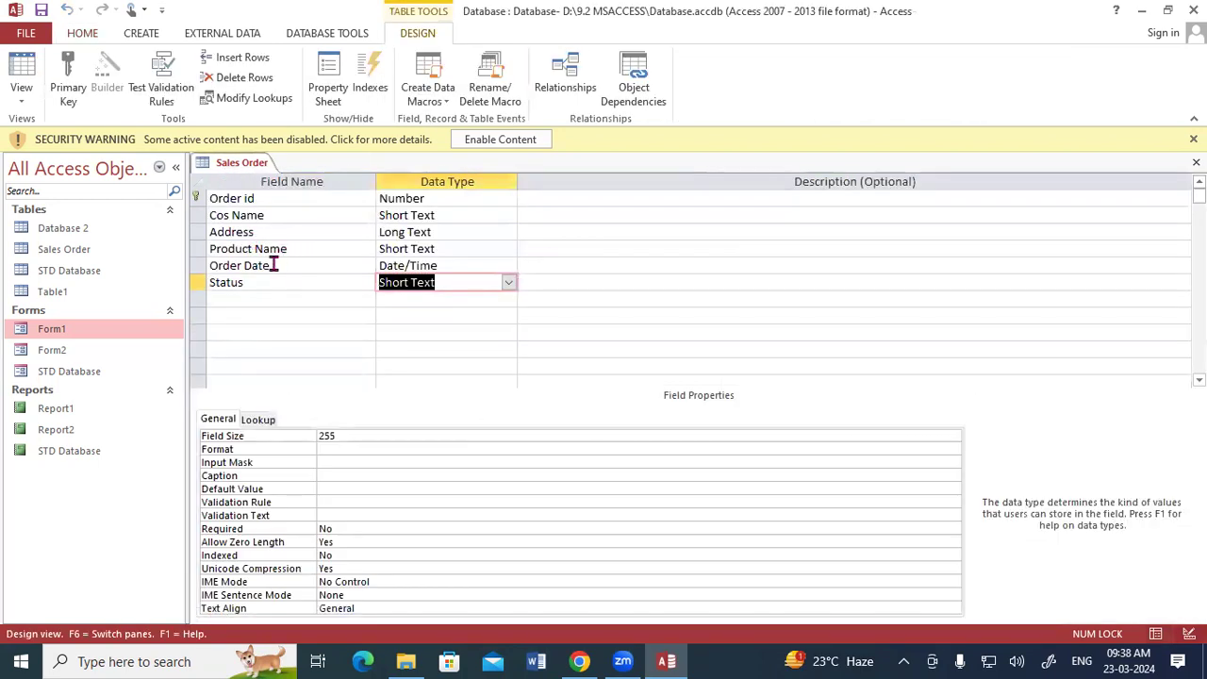
Step: Set the Address field's default value to "Padrauna" and save the table
left_click(455, 232)
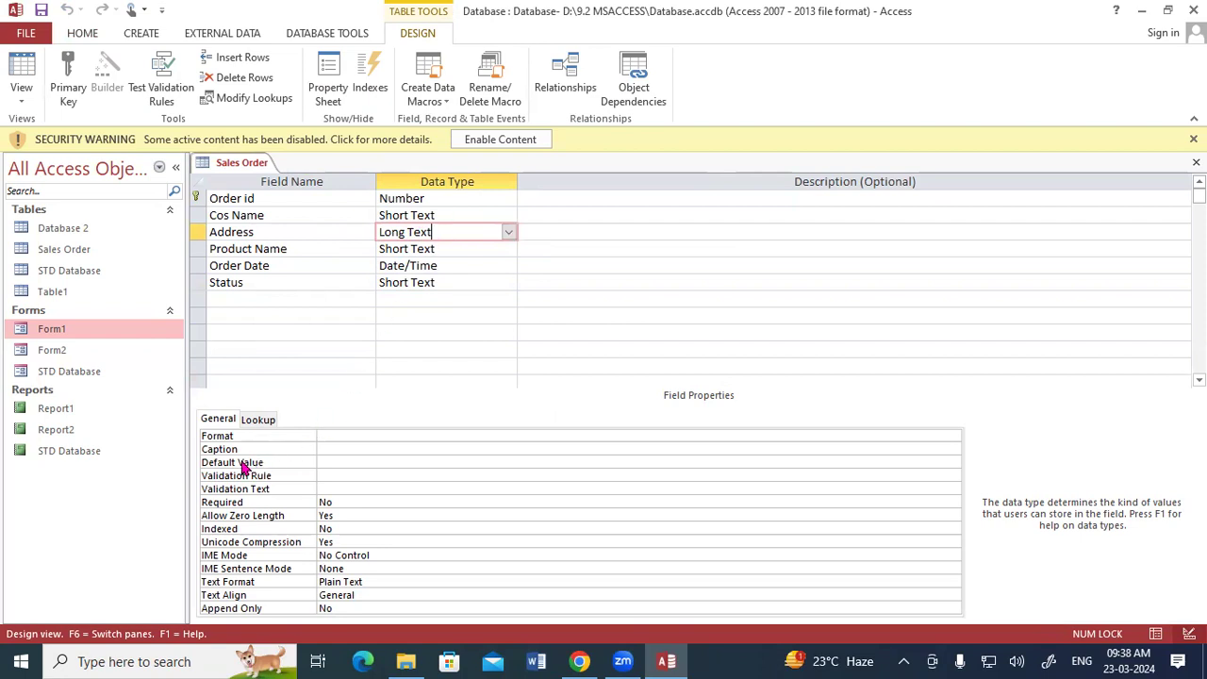
left_click(320, 462)
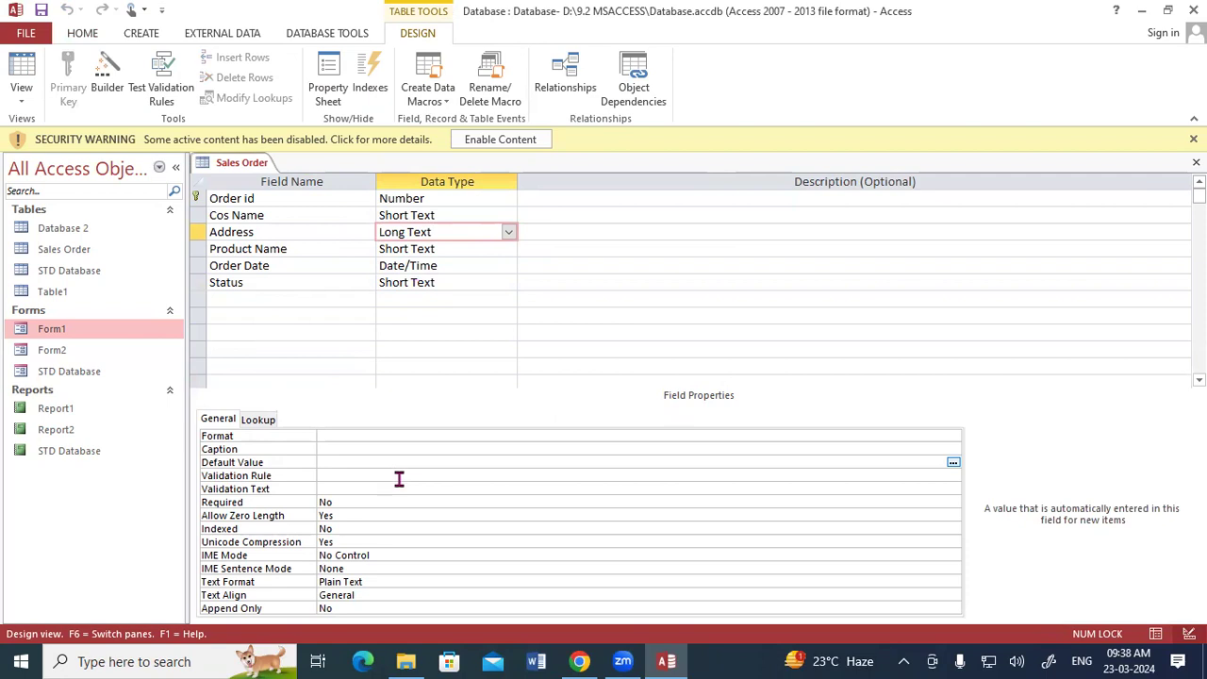
type("\"Padrauna")
type("\"")
right_click(242, 166)
left_click(262, 179)
Step: Return to Datasheet View and enter the sixth record's customer name
right_click(243, 164)
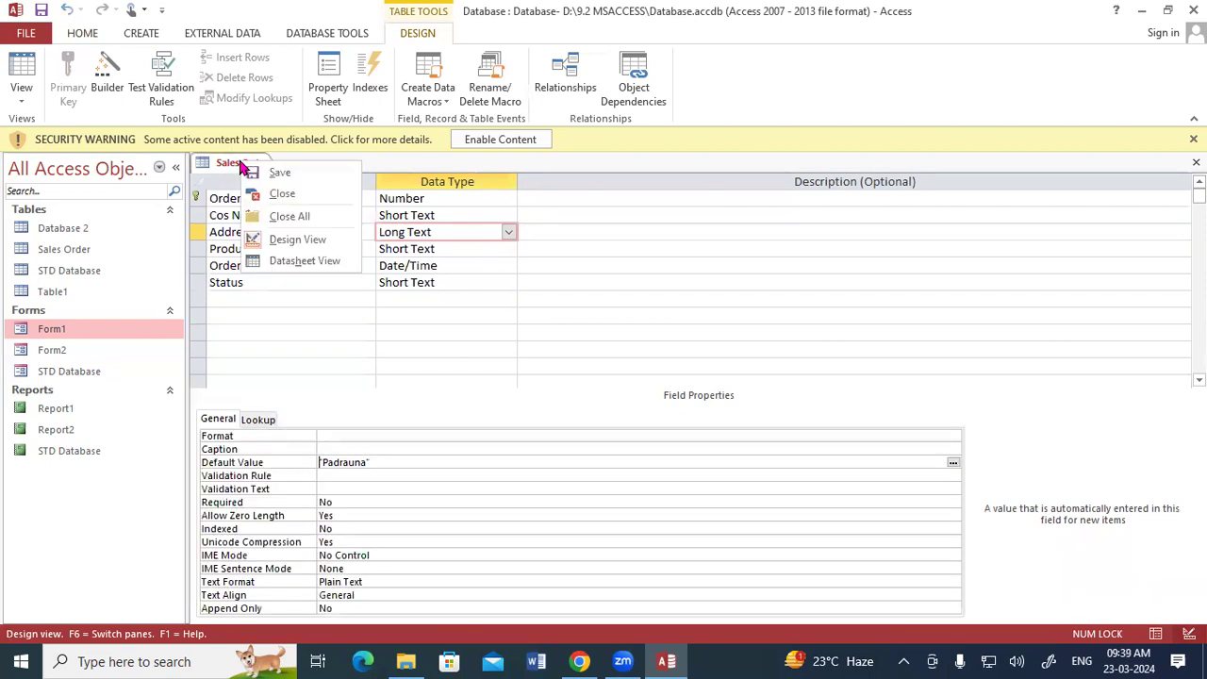
left_click(300, 261)
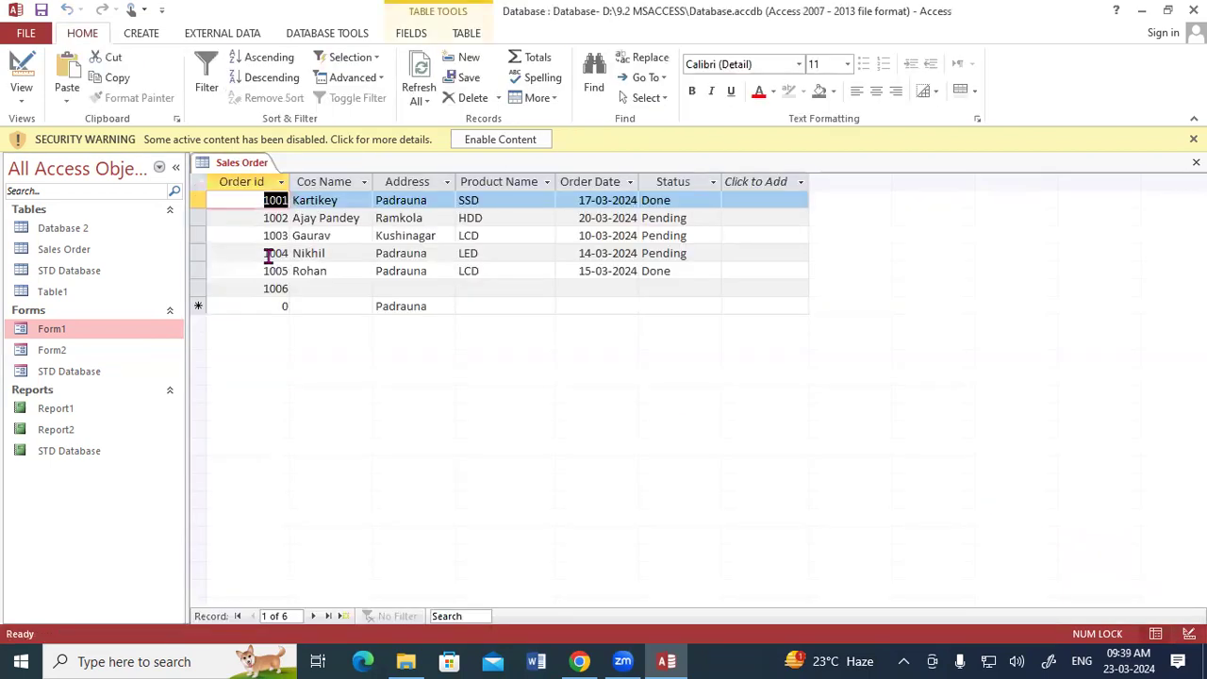
left_click(350, 288)
type("Rakesh")
key("Tab")
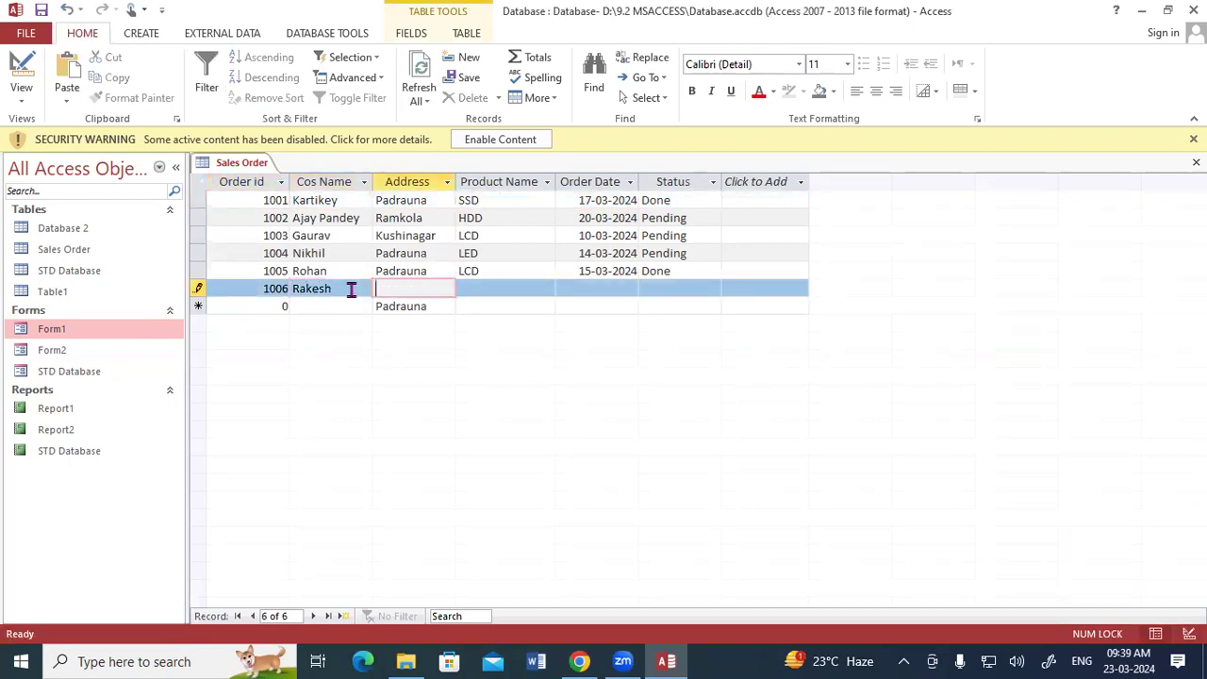
Step: Enter Ramkola as the sixth record's address and SSD as its product name
type("Ramkola")
key("Tab")
type("SD")
key("BackSpace")
key("Tab")
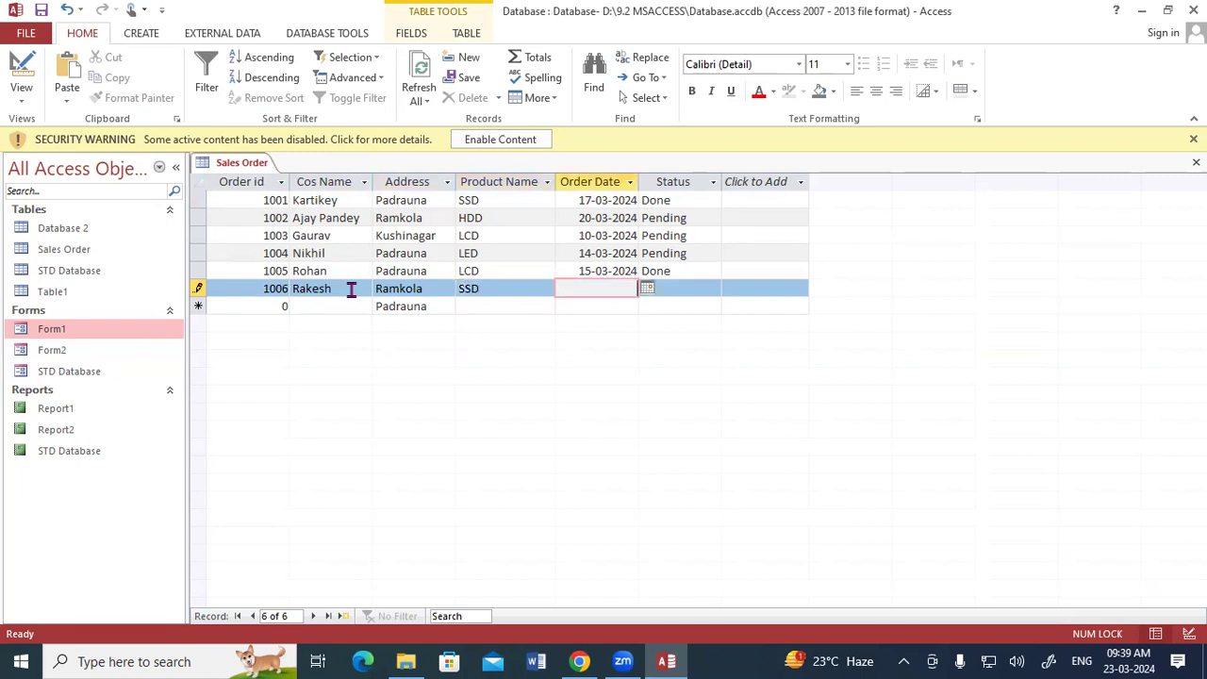
Step: Set the sixth record's order date to 21-03-2024 from the date picker and its status to Pending
left_click(647, 286)
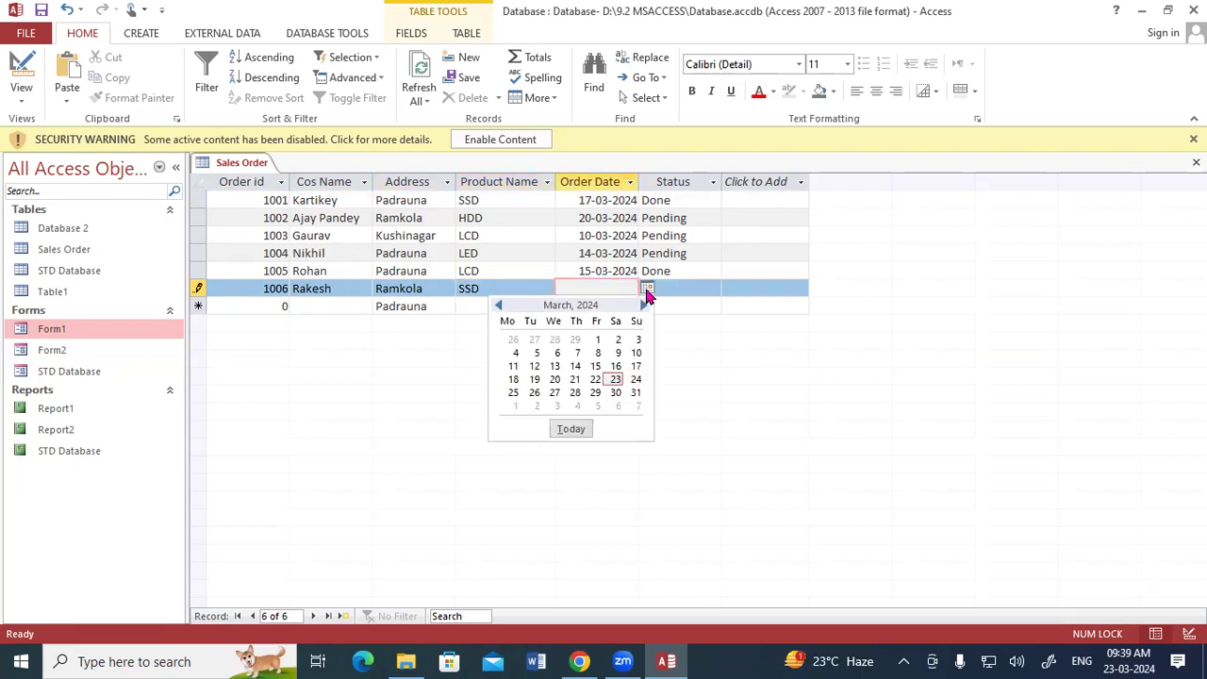
left_click(576, 380)
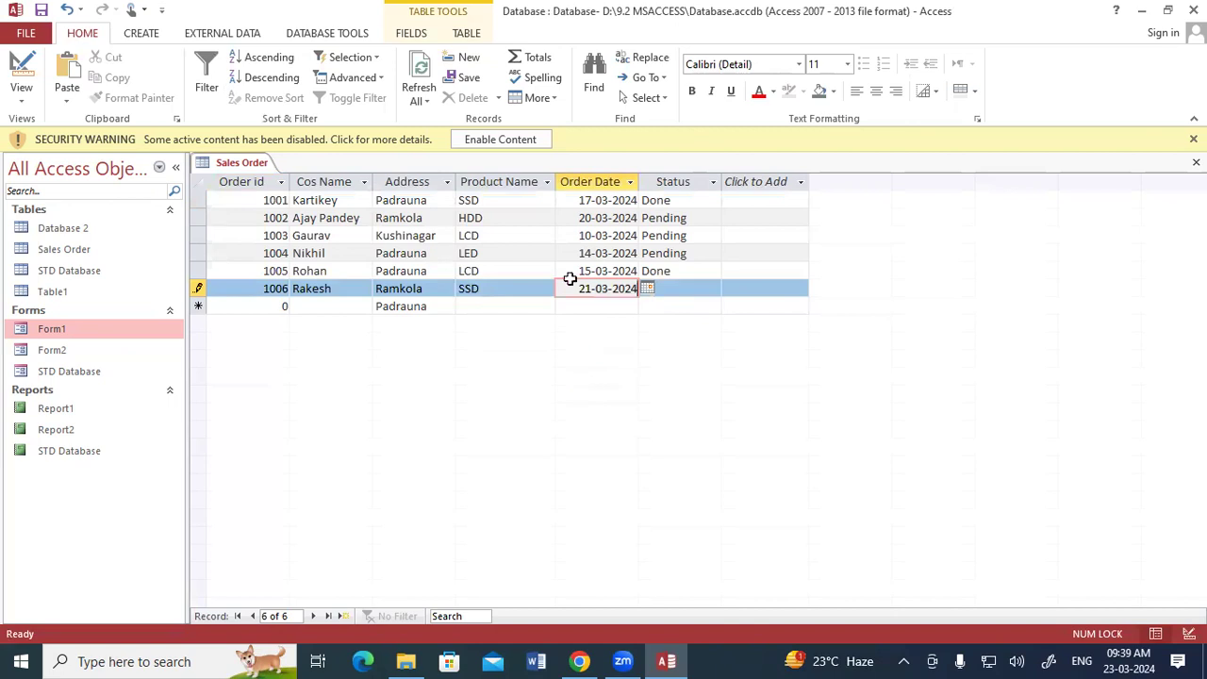
left_click(693, 288)
left_click(713, 290)
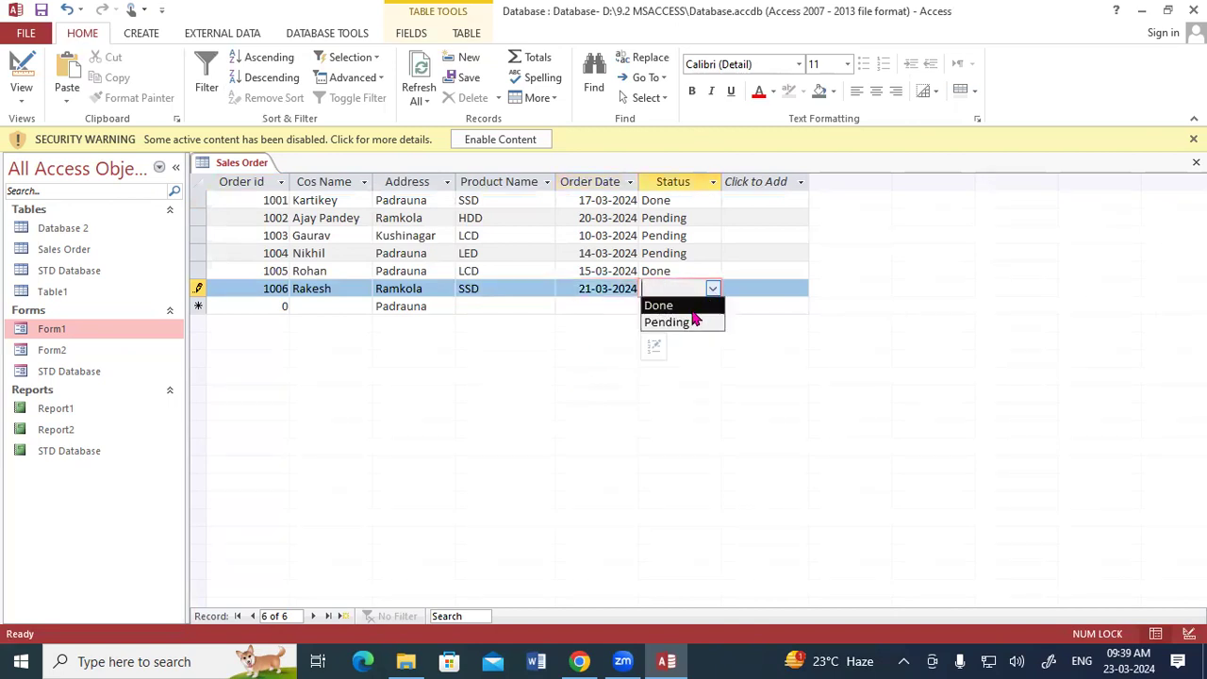
left_click(686, 322)
key("Tab")
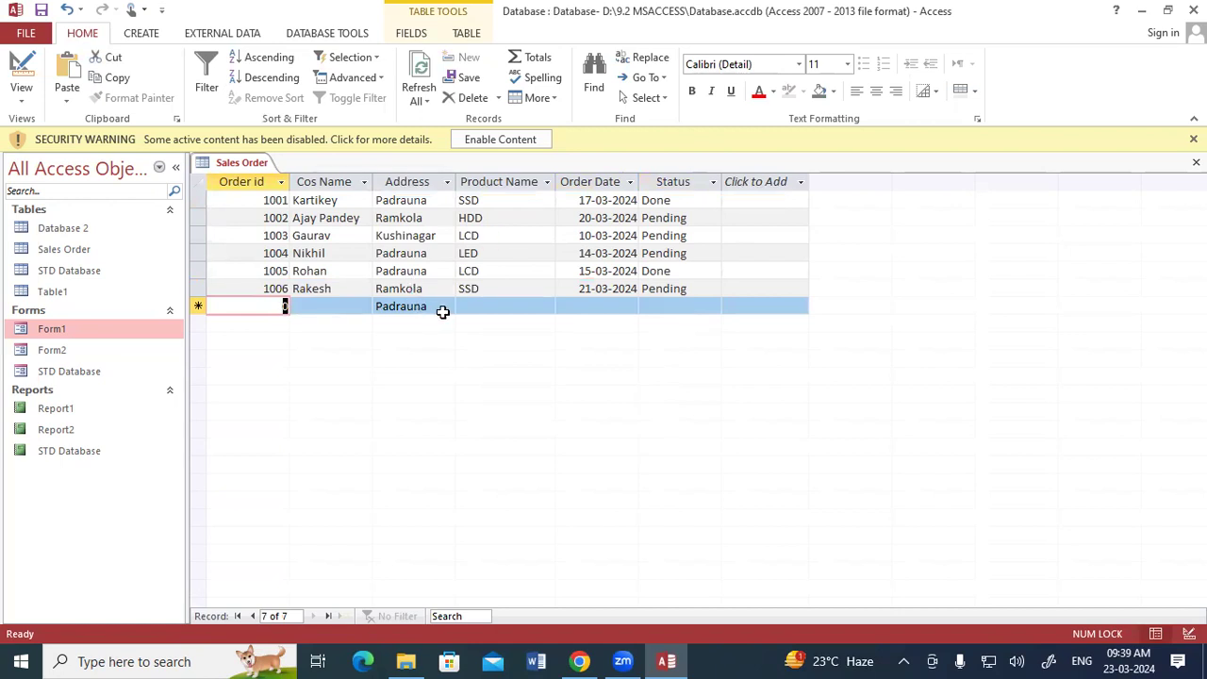
Step: Add a seventh record with order id 1007, the customer's name, address Kushinagar and product LCD
type("1007")
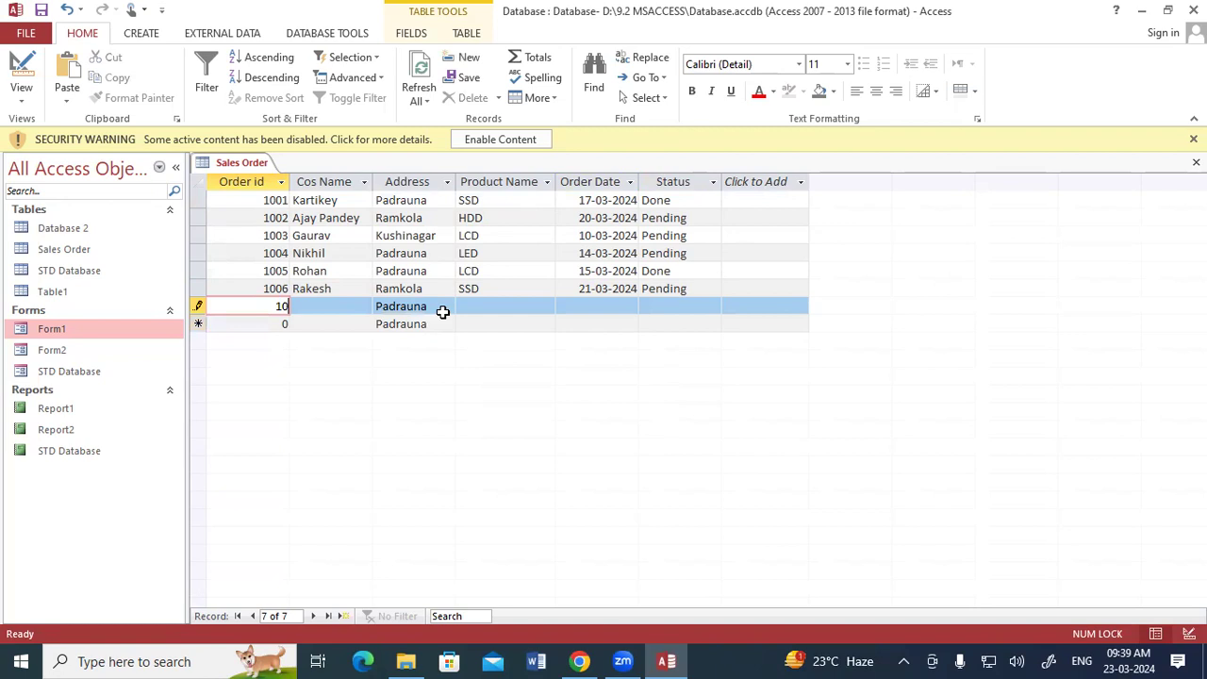
key("Tab")
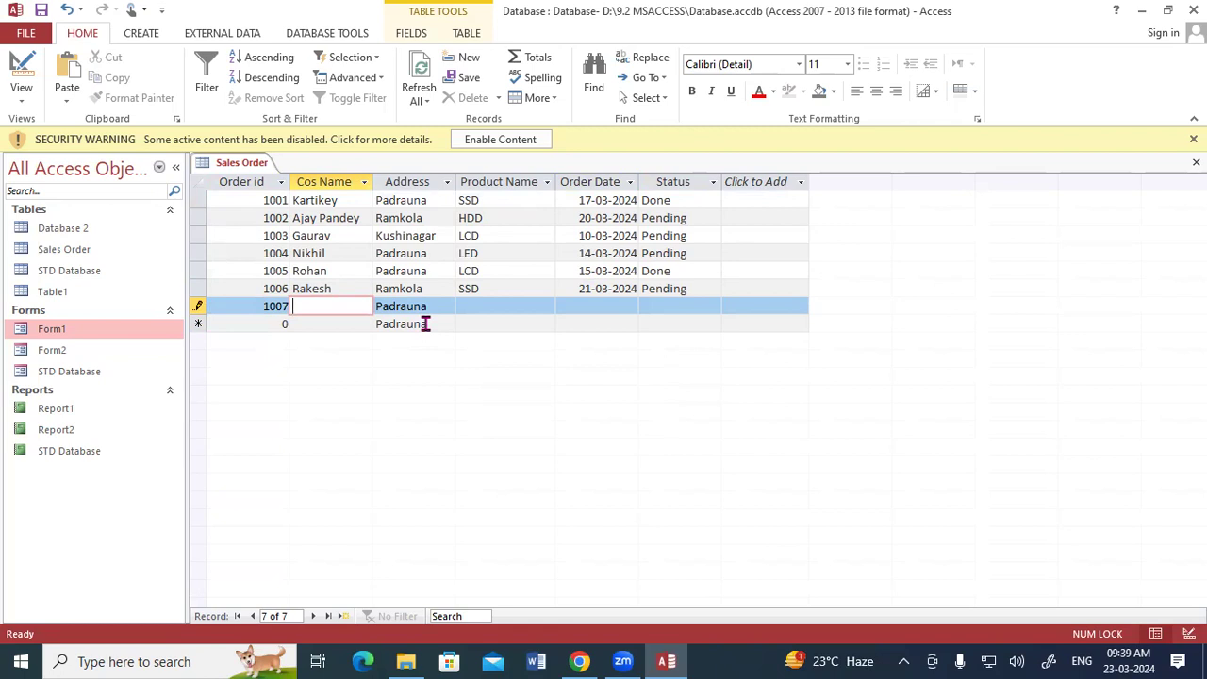
type("Mukesh")
key("Tab")
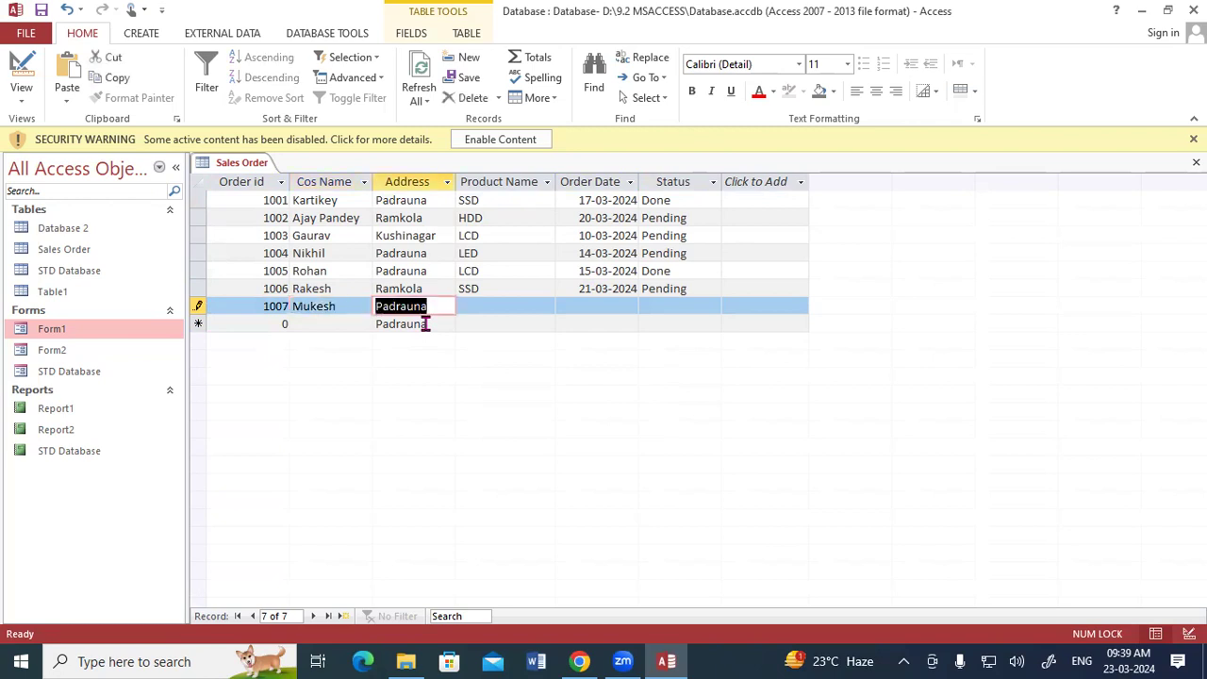
type("K")
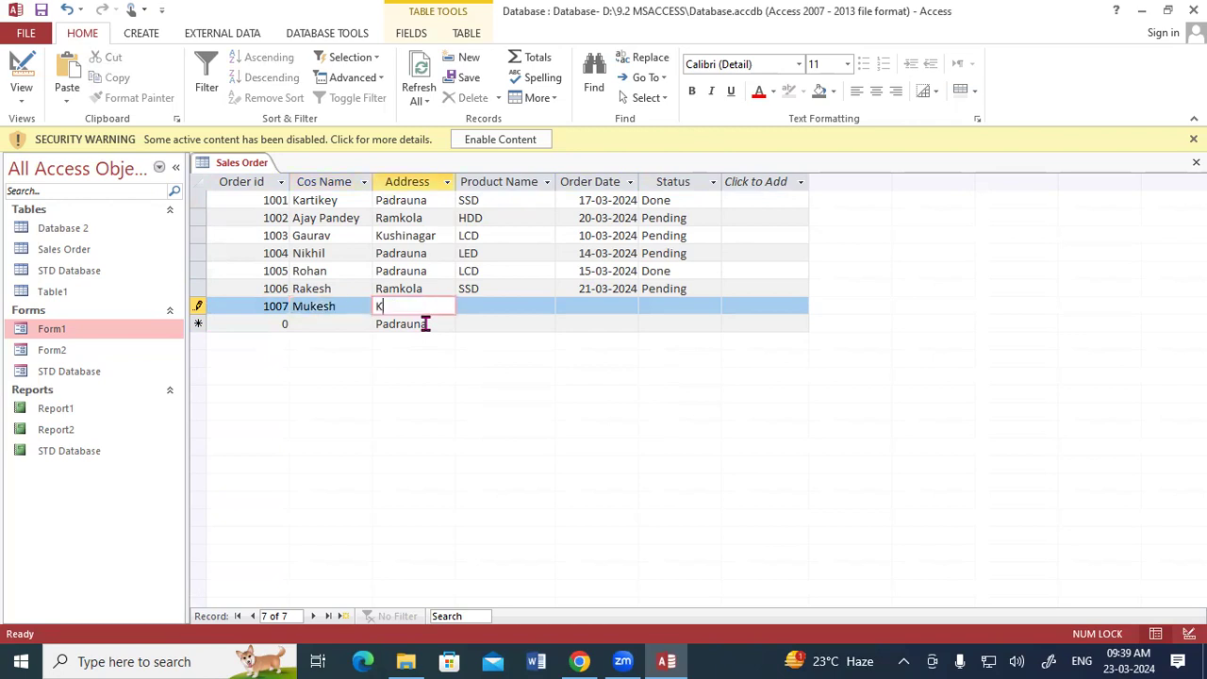
type("ushinagar")
key("Tab")
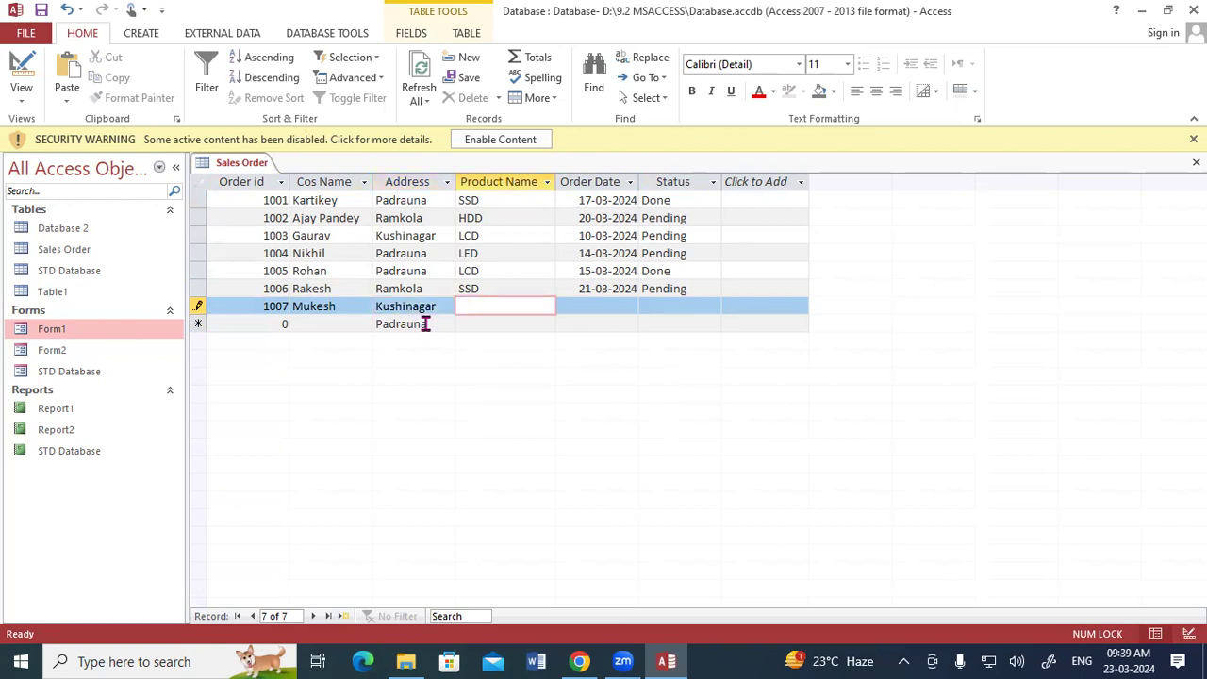
type("LCD")
key("Tab")
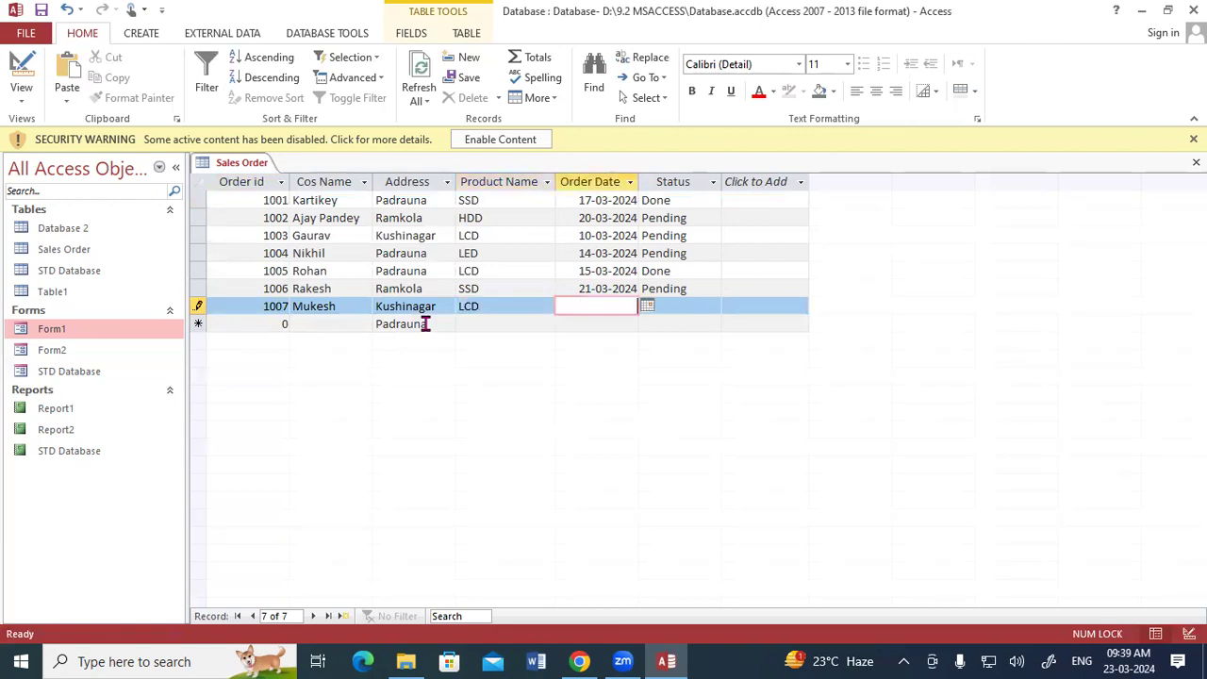
Step: Set the seventh record's order date to 13-03-2024 from the date picker and its status to Done
left_click(647, 306)
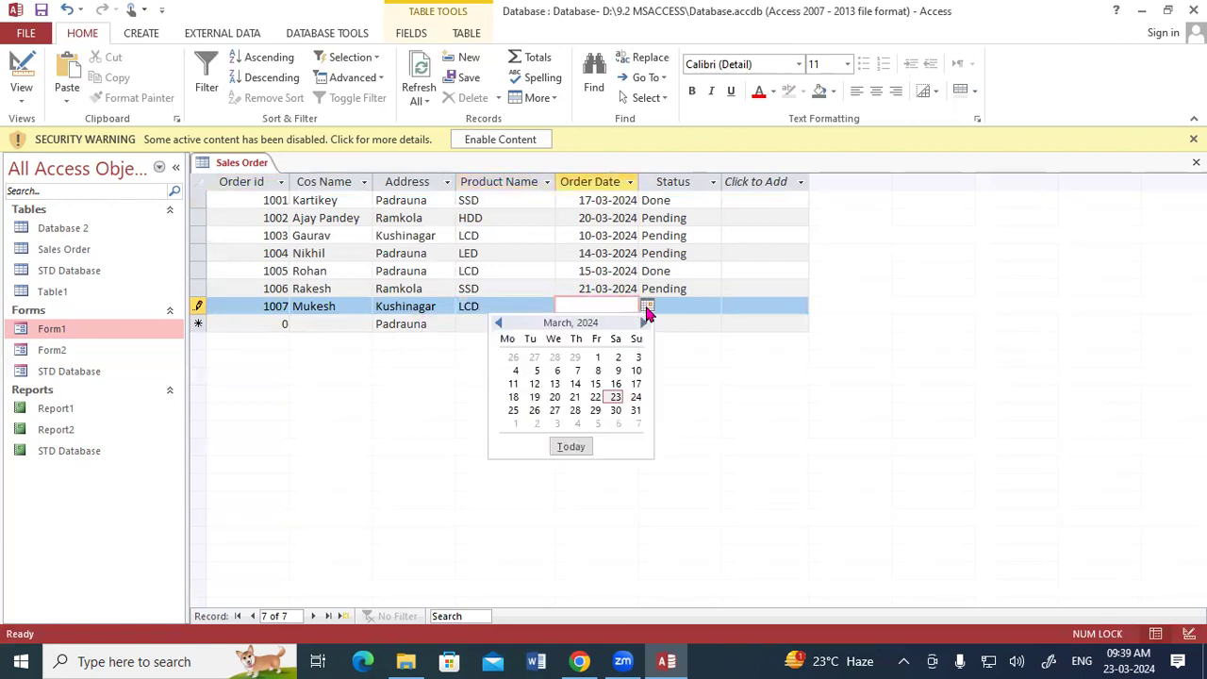
left_click(554, 384)
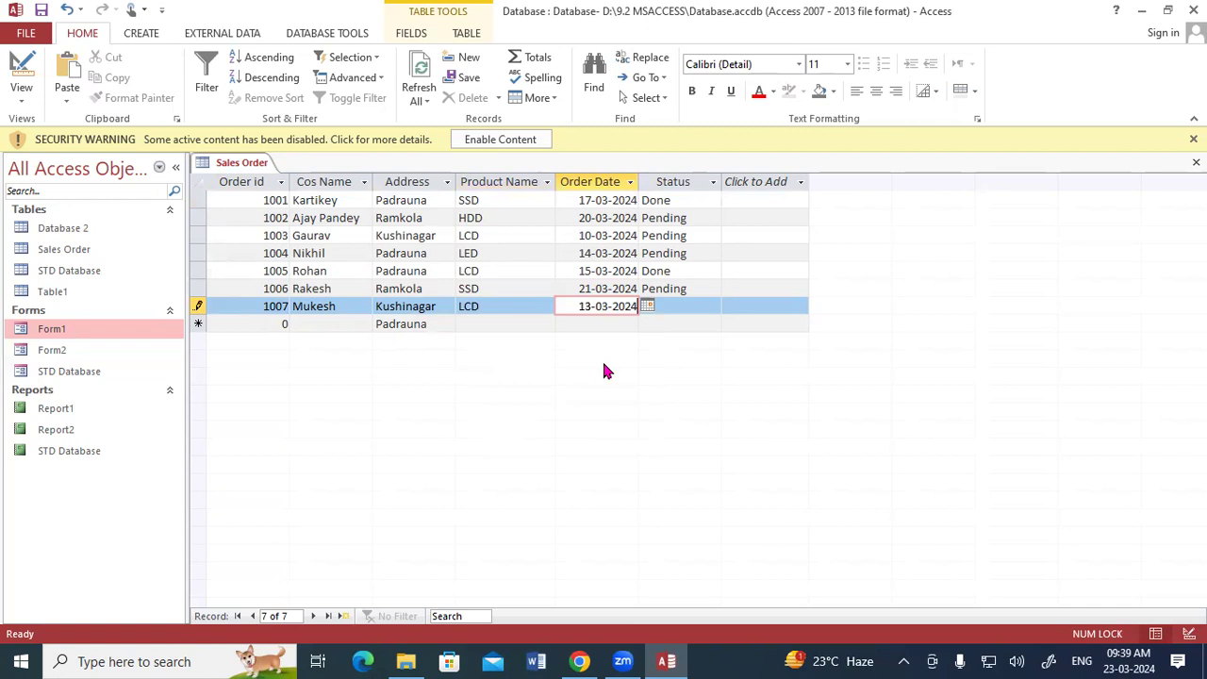
left_click(686, 309)
left_click(713, 306)
left_click(677, 325)
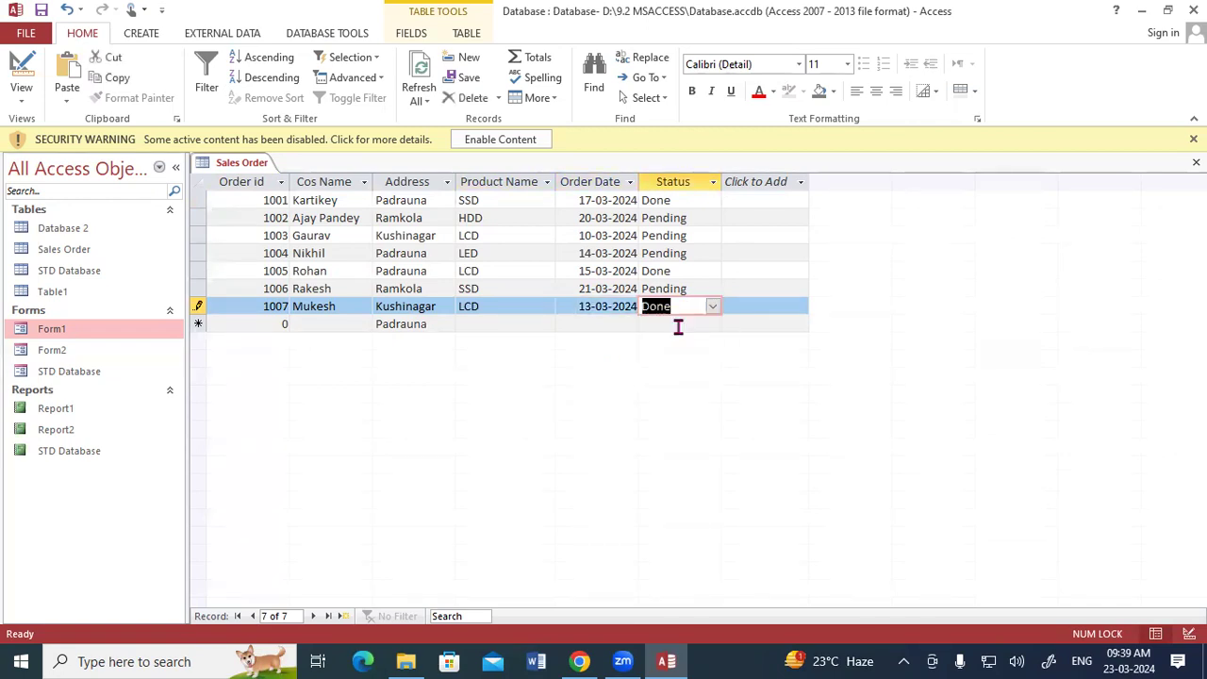
key("Tab")
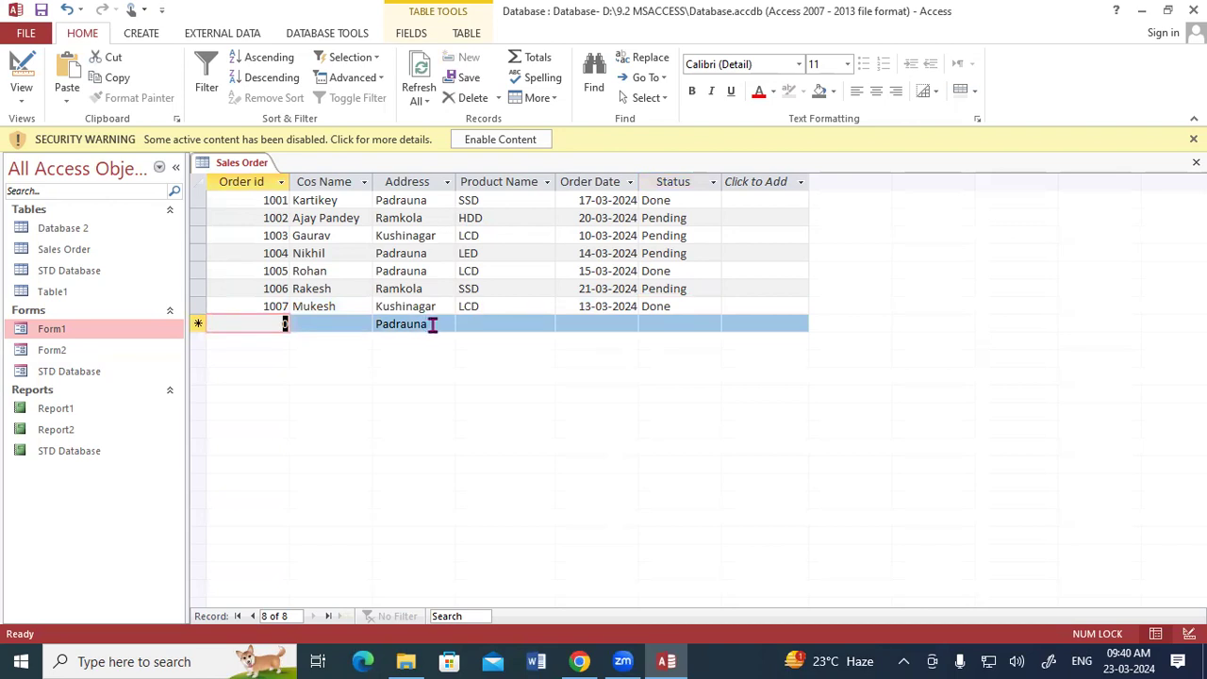
Step: Add an eighth record with order id 1008 and the customer's name, keeping the default address, with product HDD
type("1008")
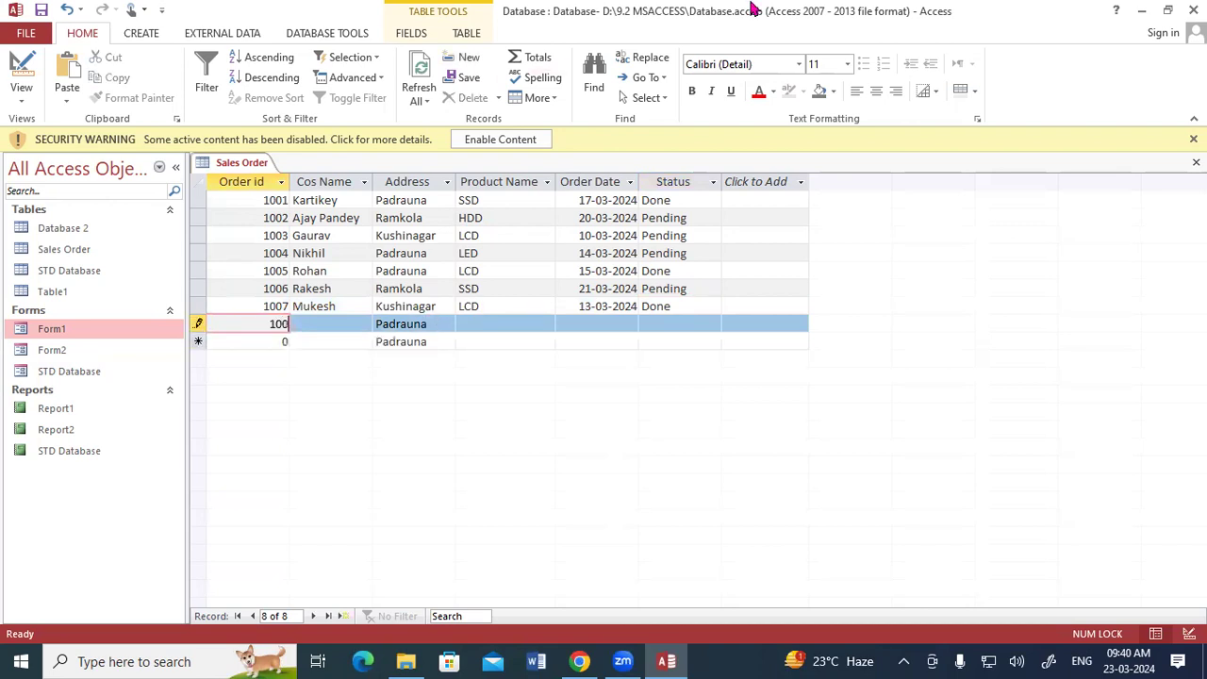
key("Tab")
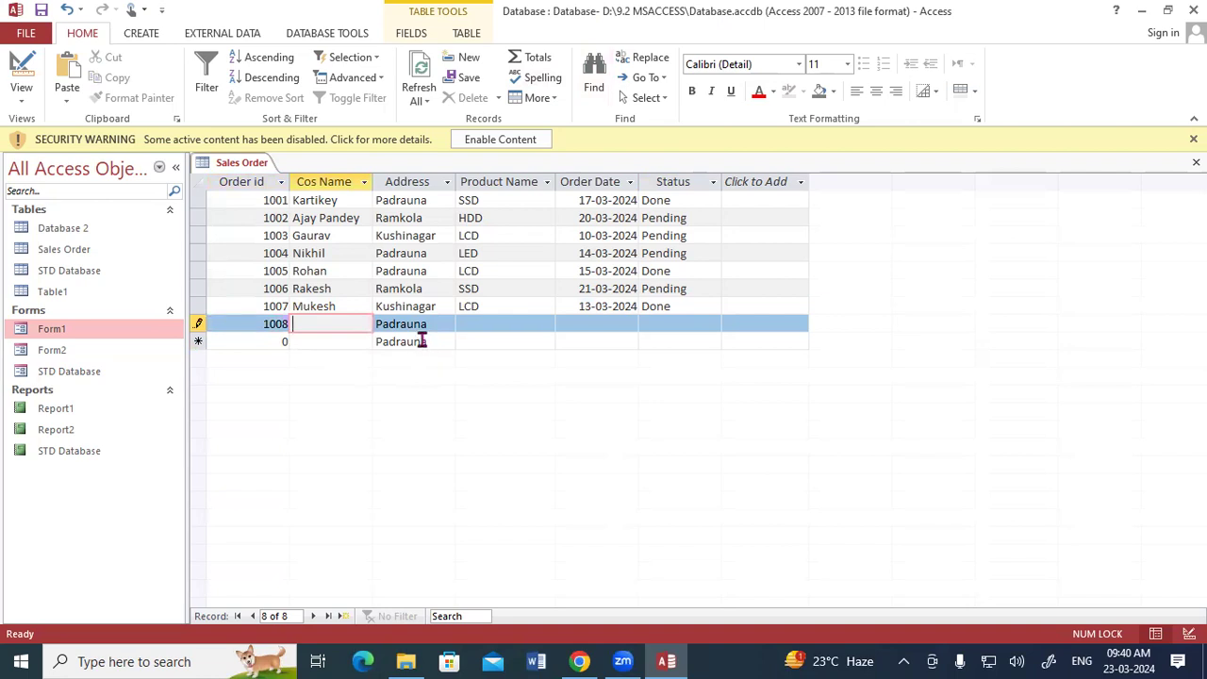
type("Santosh")
key("Tab")
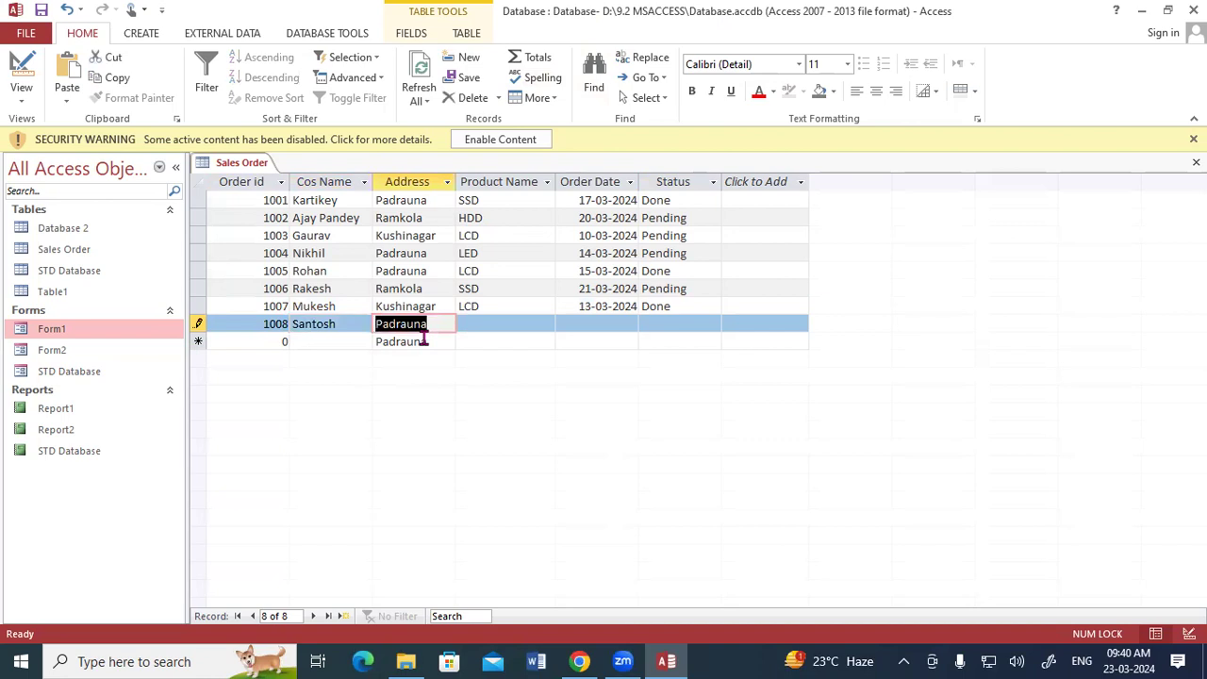
key("Tab")
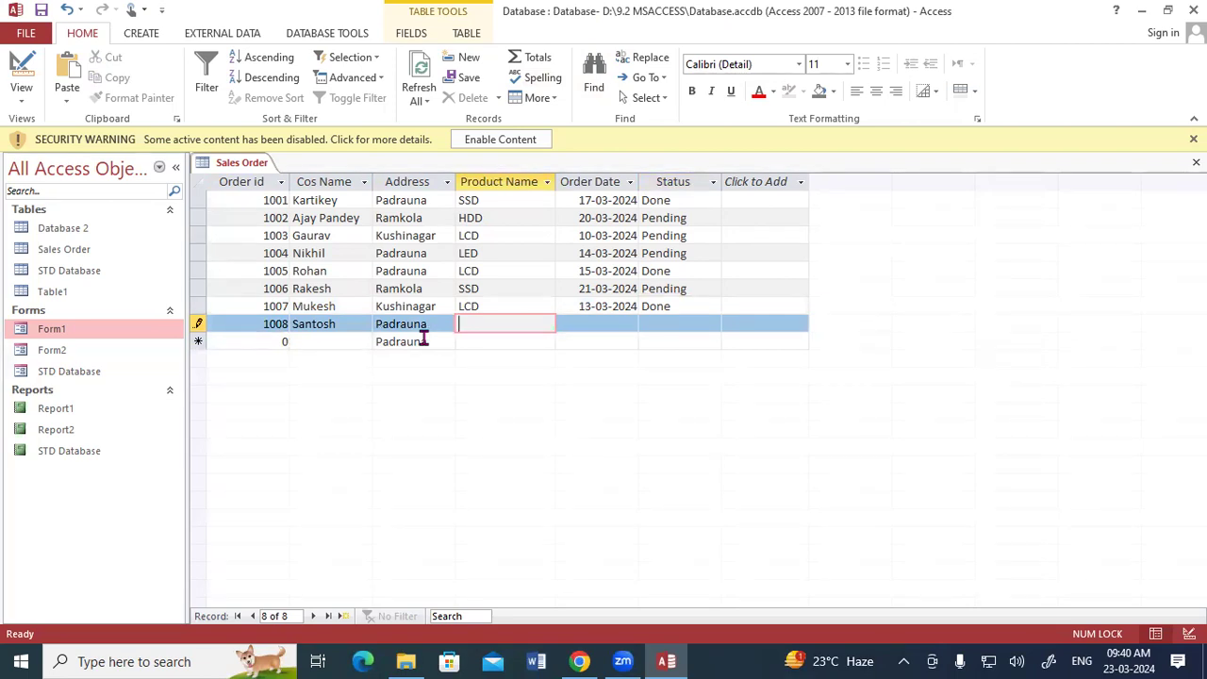
type("HDD")
key("Tab")
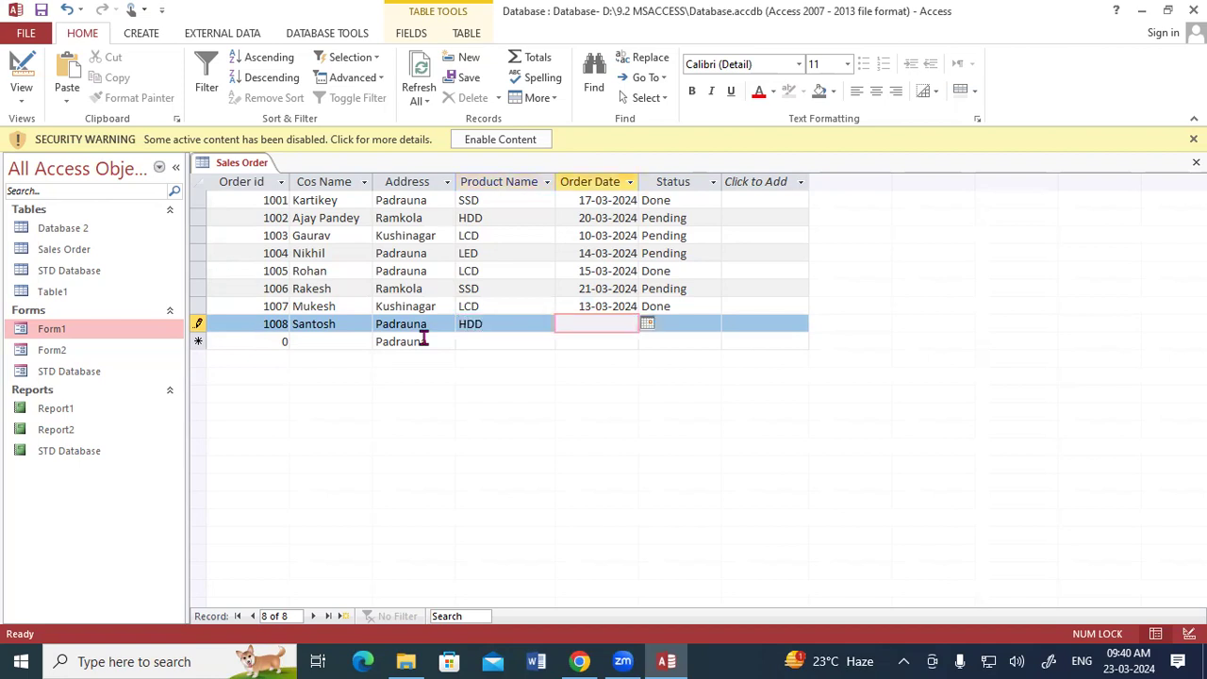
Step: Set the eighth record's order date to 08-03-2024 from the date picker and its status to Done
left_click(648, 326)
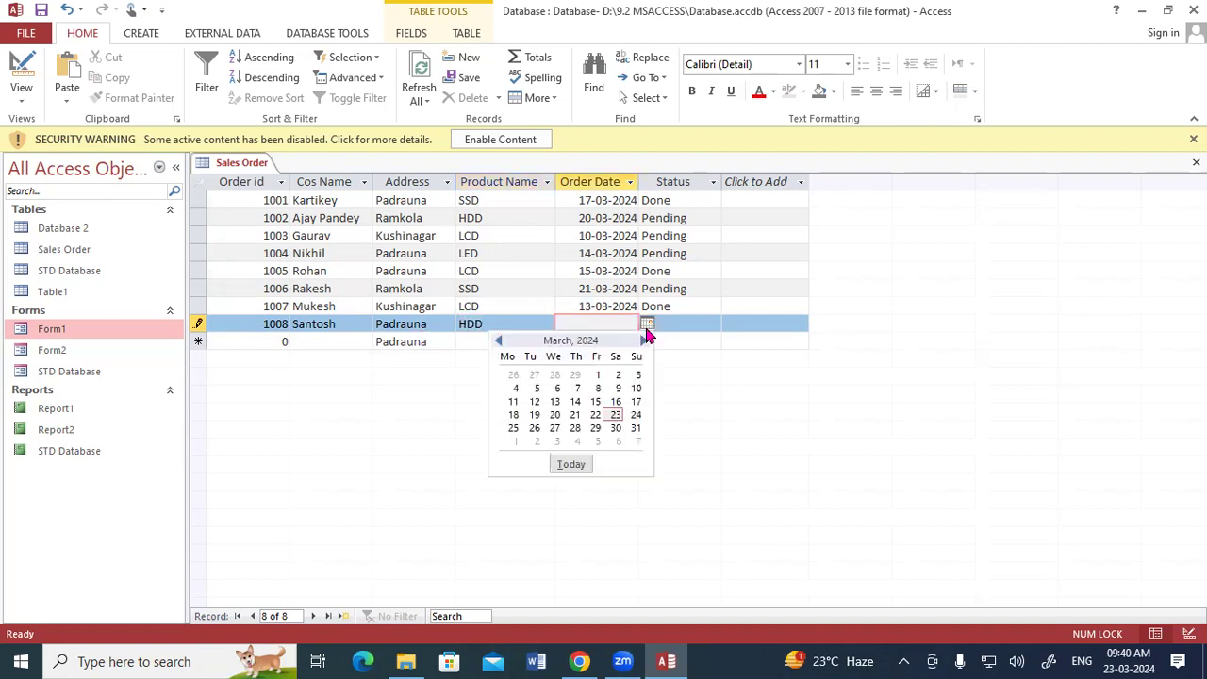
left_click(598, 389)
left_click(692, 322)
left_click(713, 324)
left_click(685, 342)
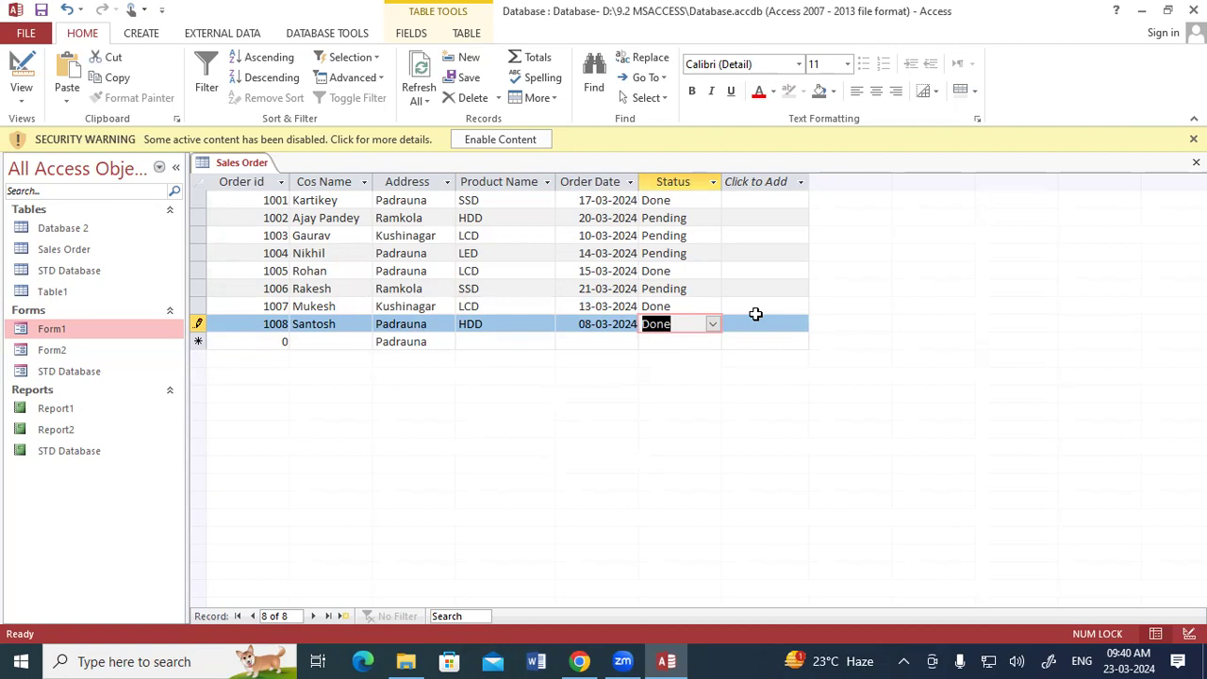
key("Tab")
Step: Add a ninth record with order id 1009, the customer's name, address Ramkola and product SSD
type("1009")
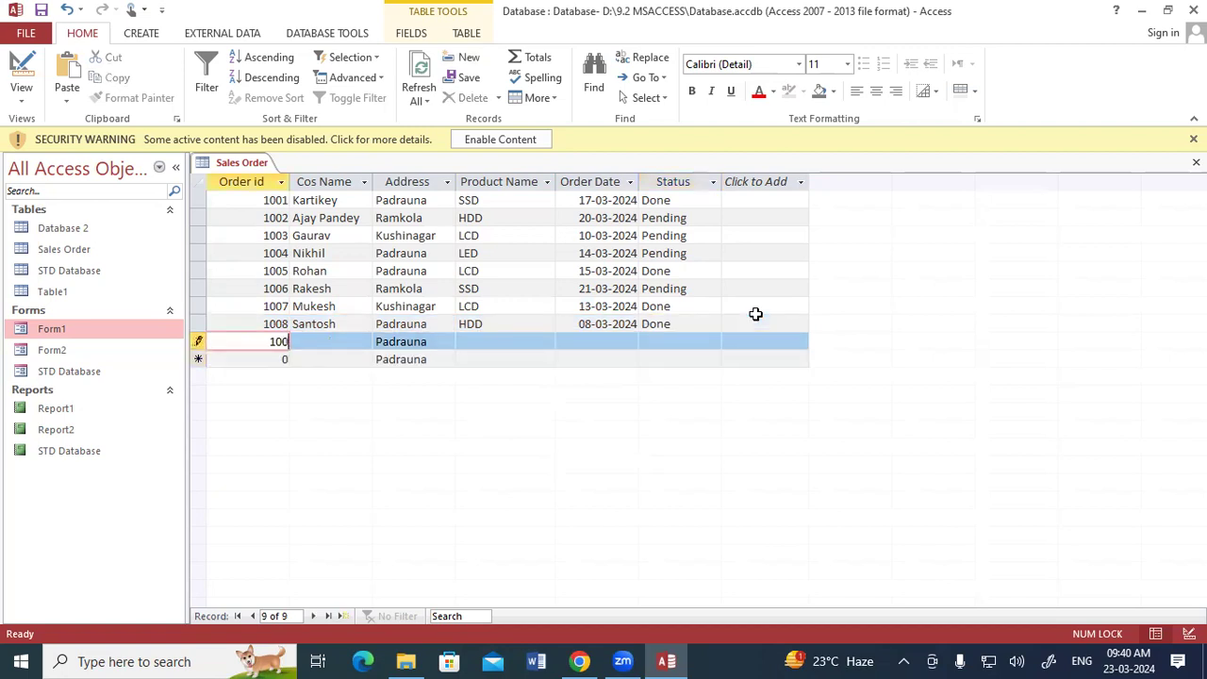
key("Tab")
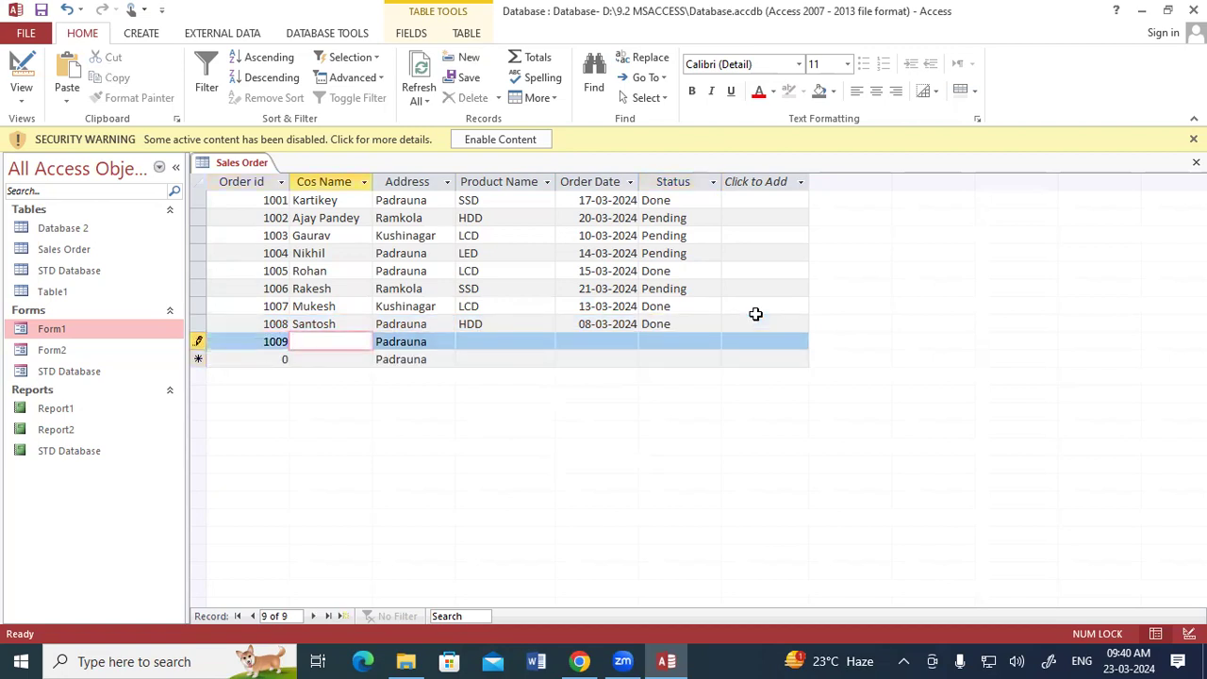
type("Suresh")
key("Tab")
type("Ramkola")
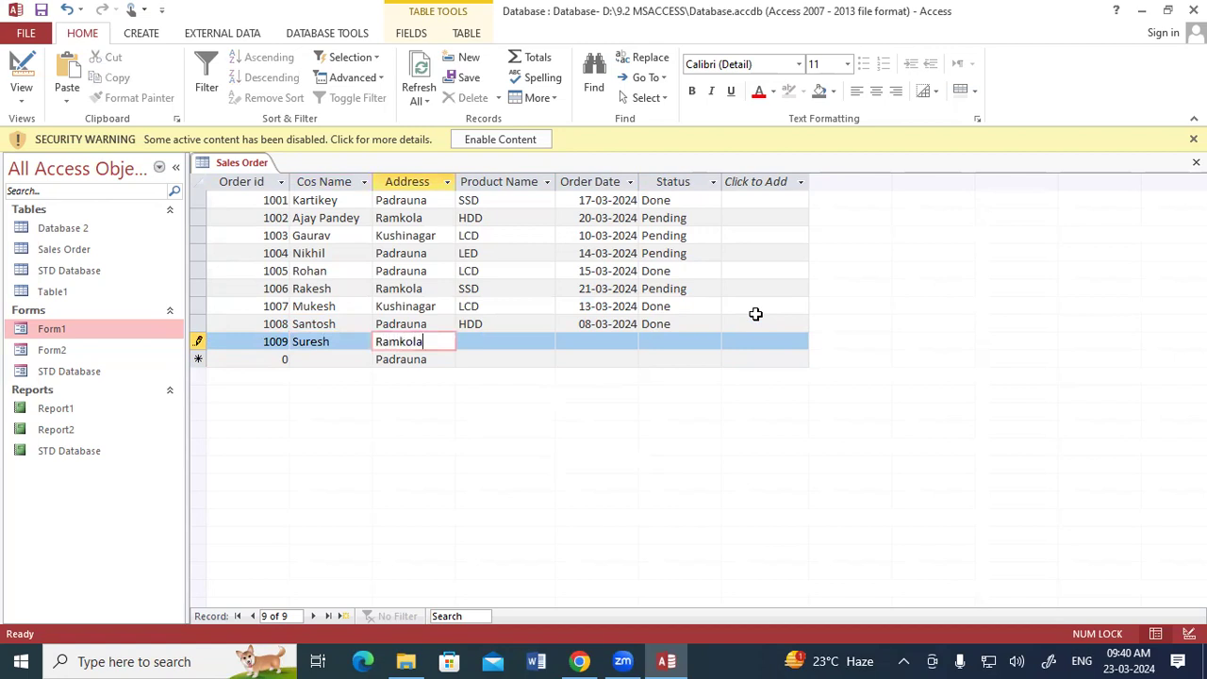
key("Tab")
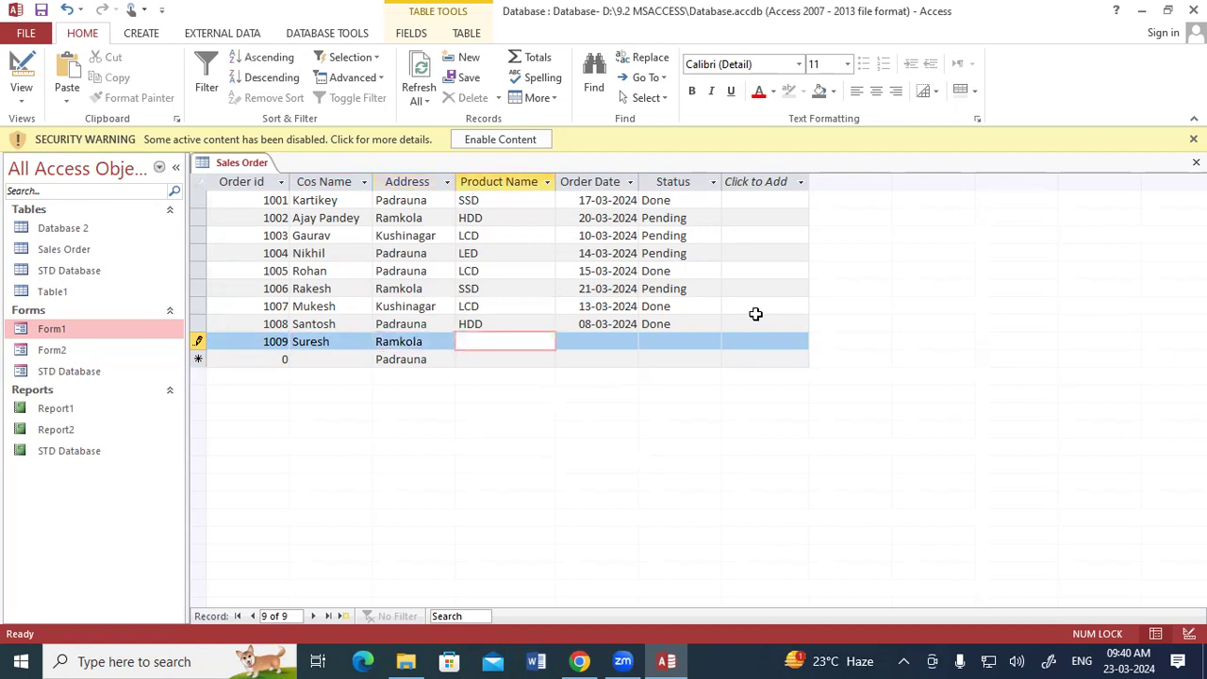
type("SSD")
key("Tab")
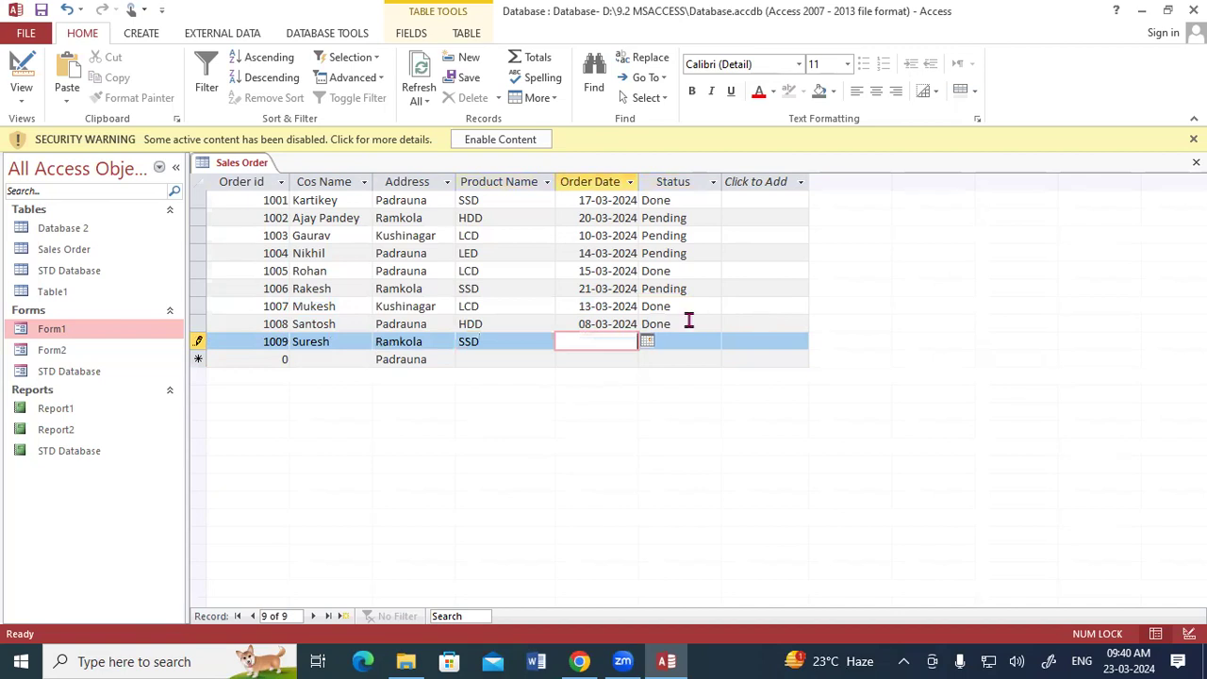
Step: Set the ninth record's order date to 09-03-2024 from the date picker and its status to Pending
left_click(648, 341)
left_click(617, 405)
left_click(690, 323)
left_click(694, 341)
left_click(713, 342)
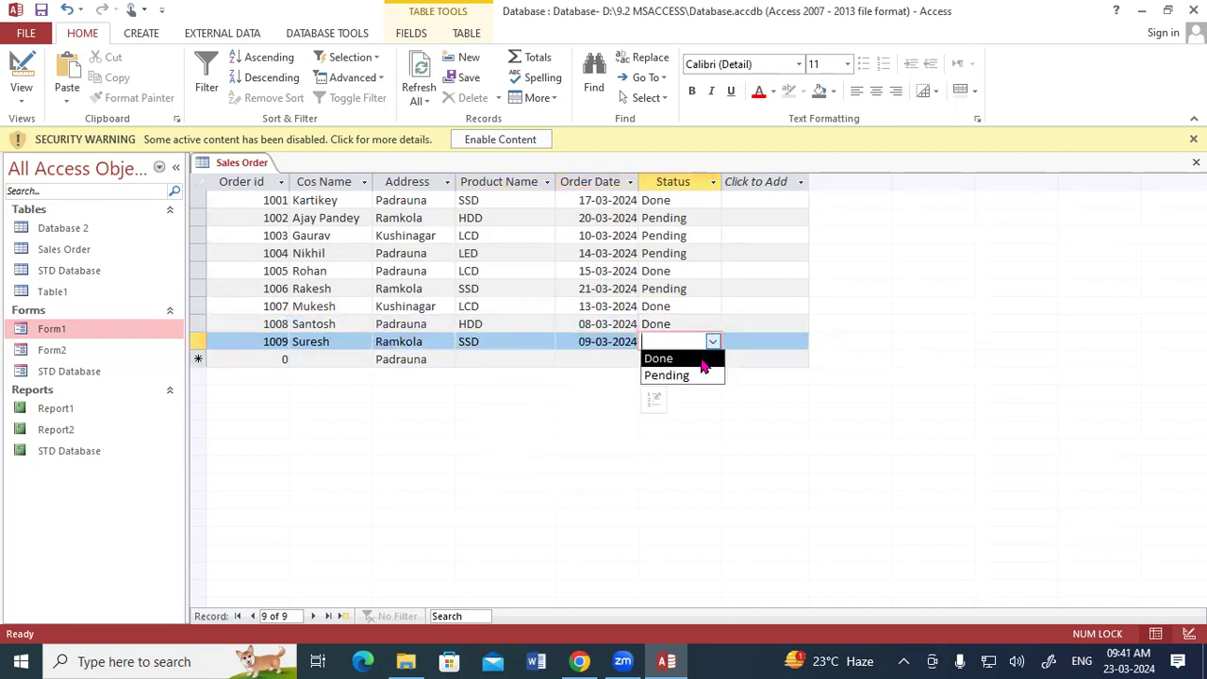
left_click(694, 376)
key("Tab")
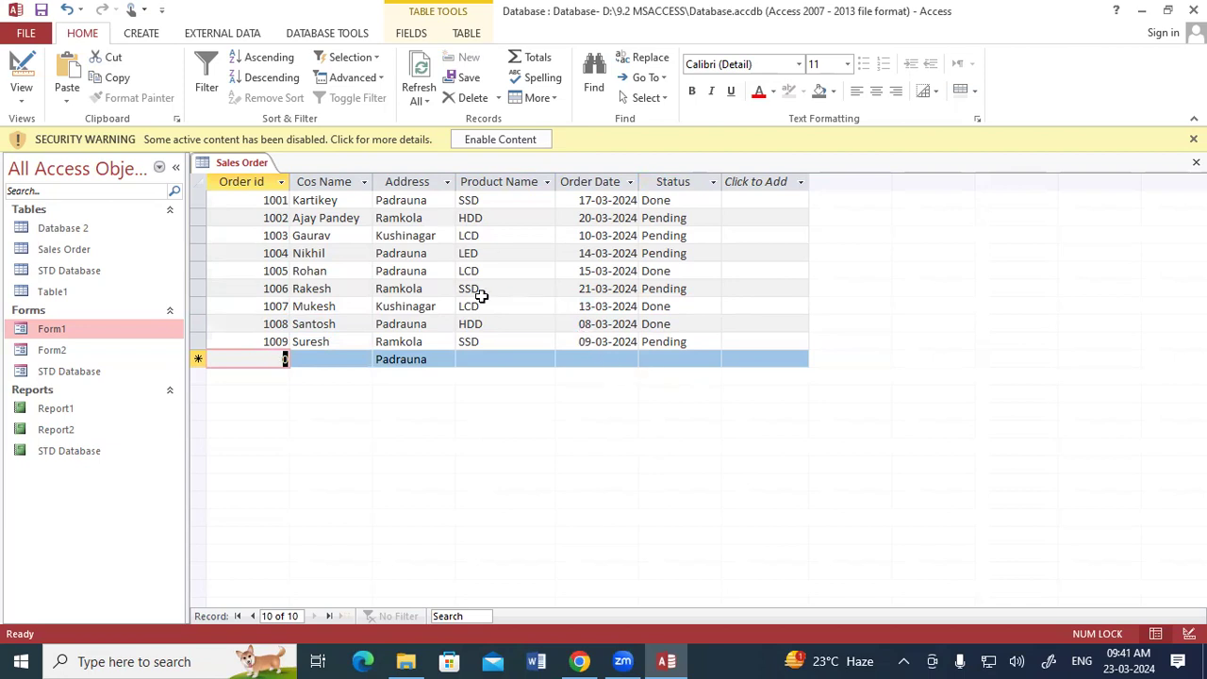
right_click(248, 162)
left_click(264, 175)
left_click_drag(683, 221, 733, 196)
mouse_move(720, 202)
left_mouse_down()
mouse_move(738, 235)
mouse_move(760, 225)
left_mouse_up()
mouse_move(761, 196)
left_mouse_down()
mouse_move(768, 228)
mouse_move(788, 201)
left_mouse_up()
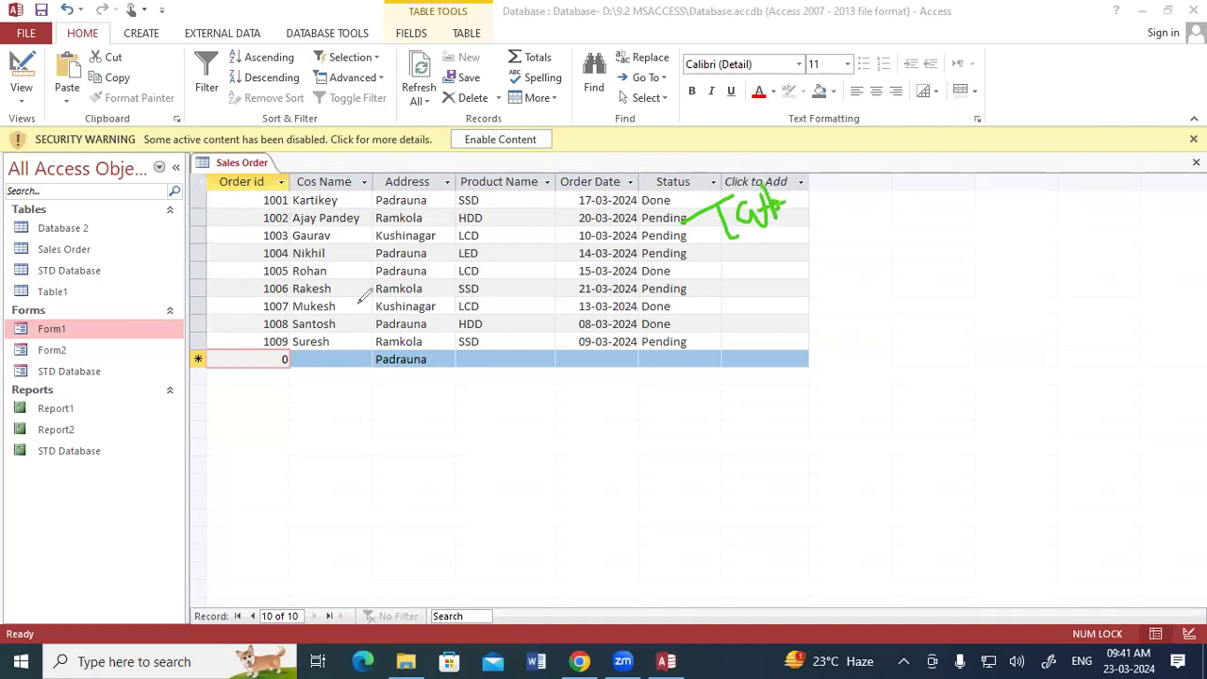
mouse_move(474, 314)
left_mouse_down()
mouse_move(454, 348)
mouse_move(502, 295)
mouse_move(524, 317)
left_mouse_up()
mouse_move(529, 272)
left_mouse_down()
mouse_move(524, 307)
mouse_move(541, 276)
mouse_move(488, 360)
left_mouse_up()
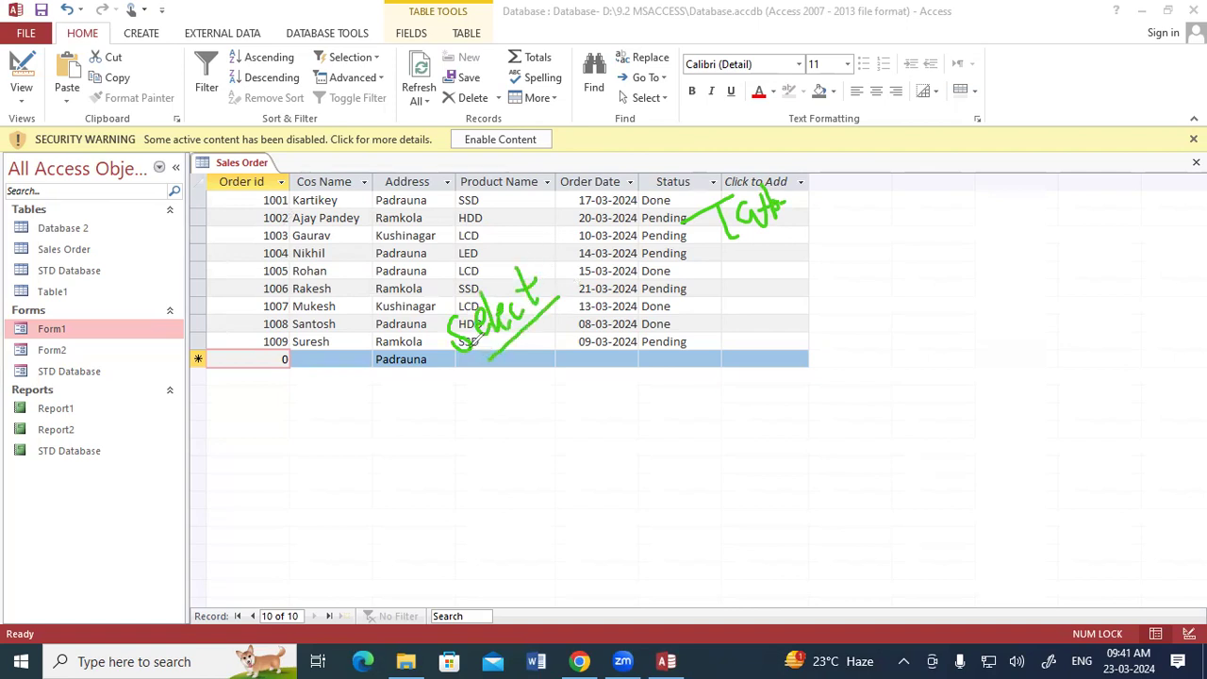
mouse_move(679, 357)
left_mouse_down()
mouse_move(694, 400)
mouse_move(731, 356)
mouse_move(754, 345)
mouse_move(769, 357)
left_mouse_up()
left_click_drag(713, 420, 721, 471)
mouse_move(713, 423)
left_mouse_down()
mouse_move(718, 444)
mouse_move(758, 449)
mouse_move(780, 435)
left_mouse_up()
mouse_move(788, 370)
left_mouse_down()
mouse_move(796, 415)
mouse_move(859, 375)
mouse_move(878, 429)
mouse_move(778, 476)
left_mouse_up()
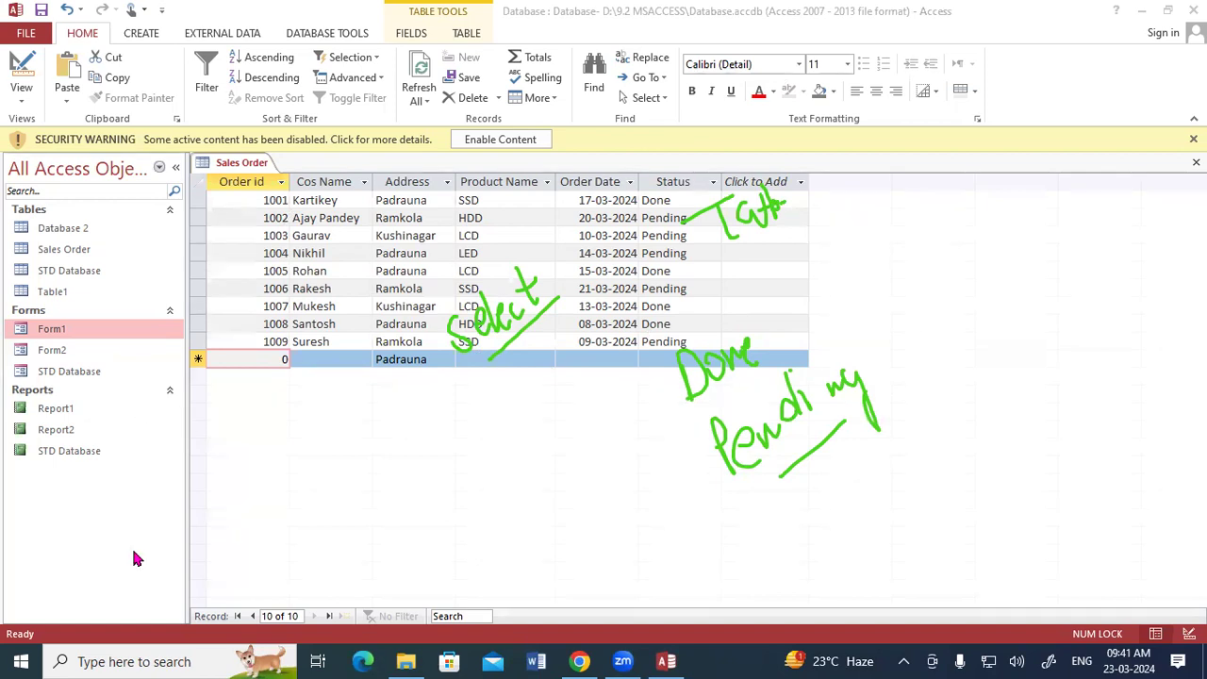
key("Escape")
Step: Close the Sales Order table and select it in the navigation pane
right_click(247, 166)
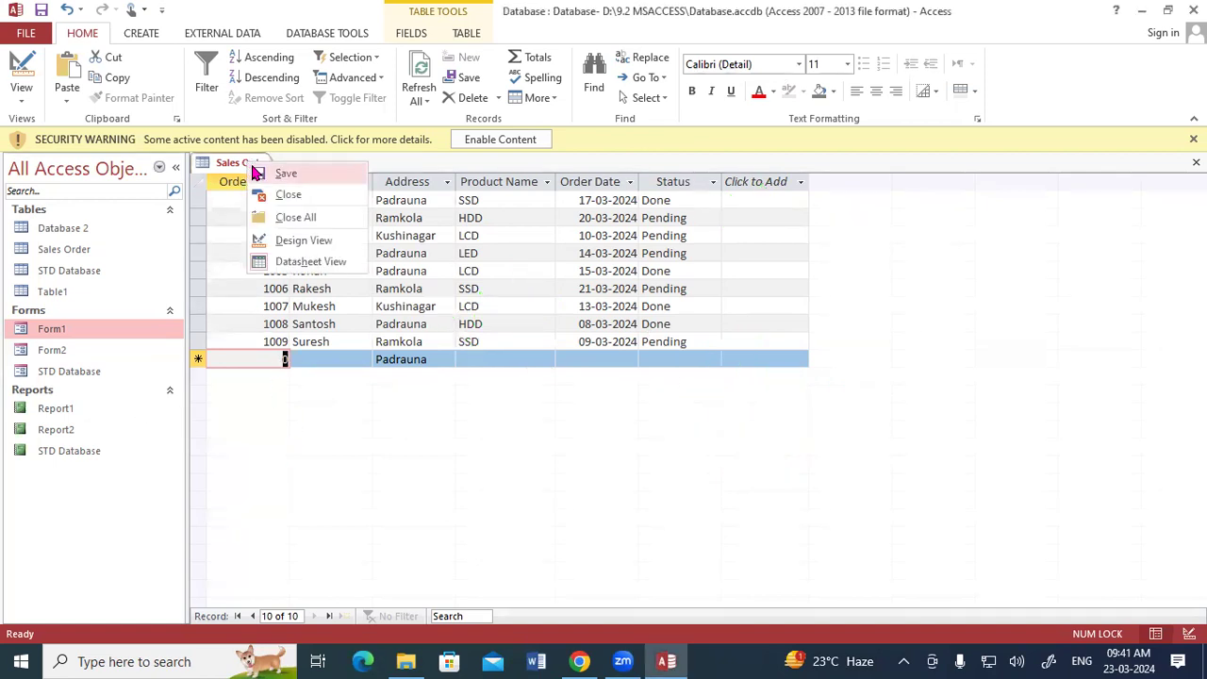
left_click(275, 198)
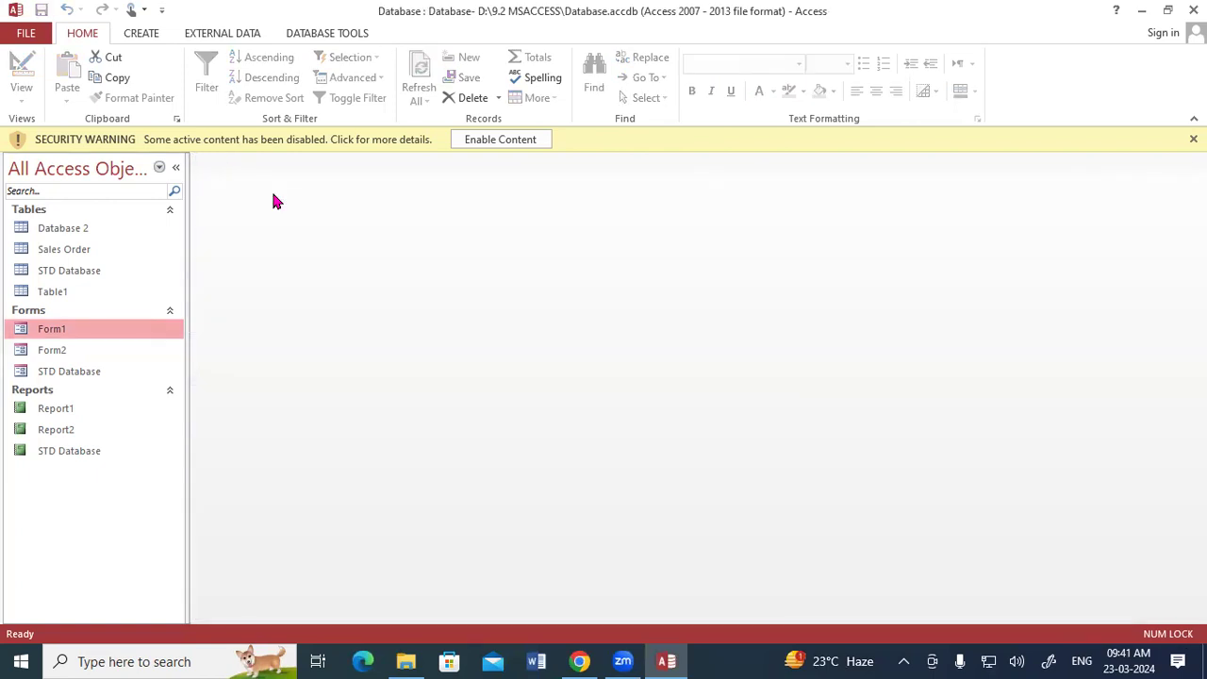
left_click(73, 294)
left_click(69, 252)
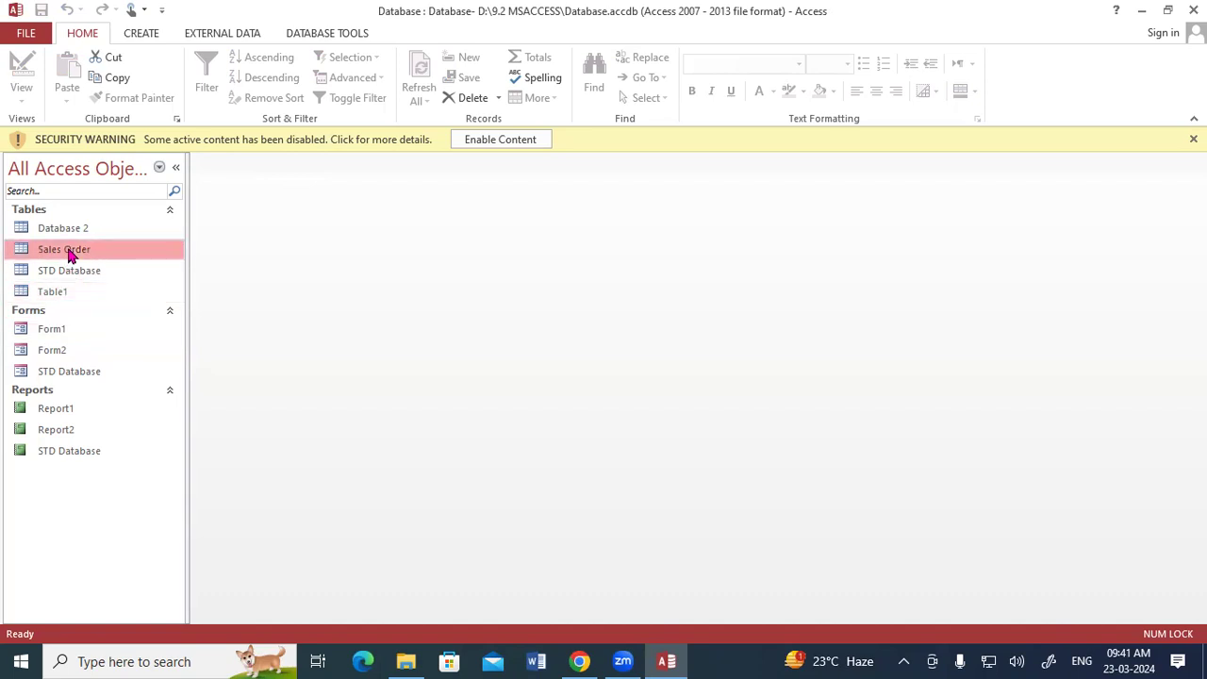
Step: Dismiss the security warning message bar
left_click(95, 230)
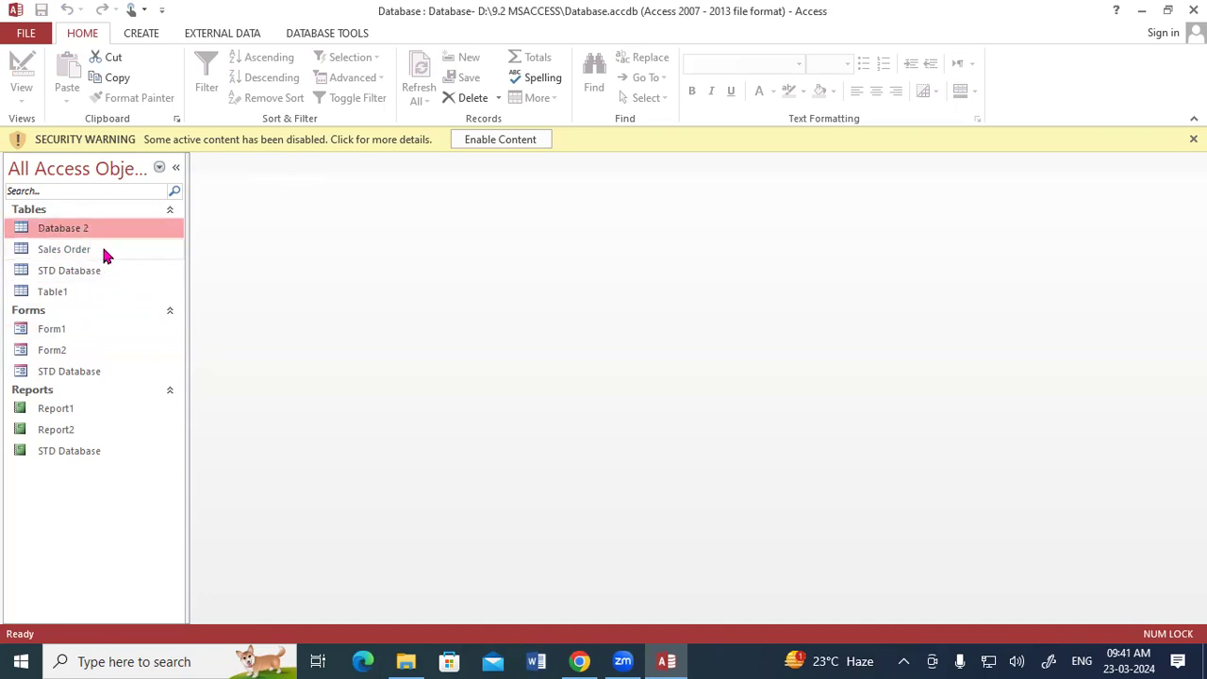
left_click(1193, 139)
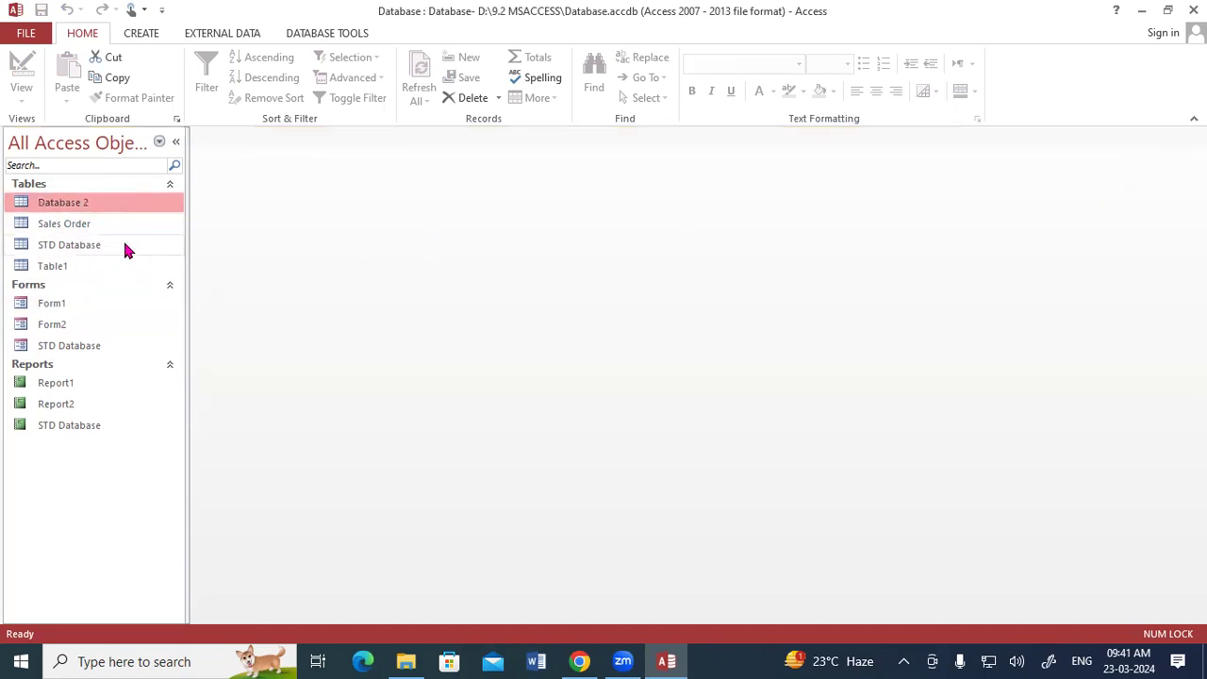
left_click(134, 36)
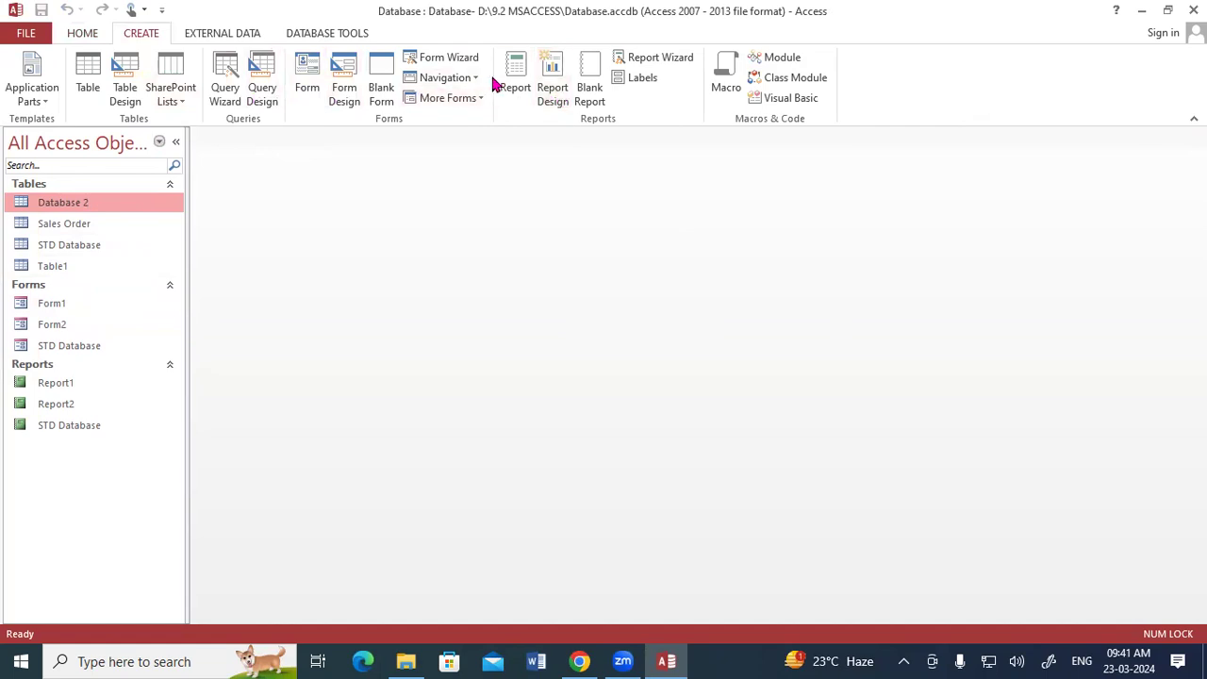
left_click(62, 228)
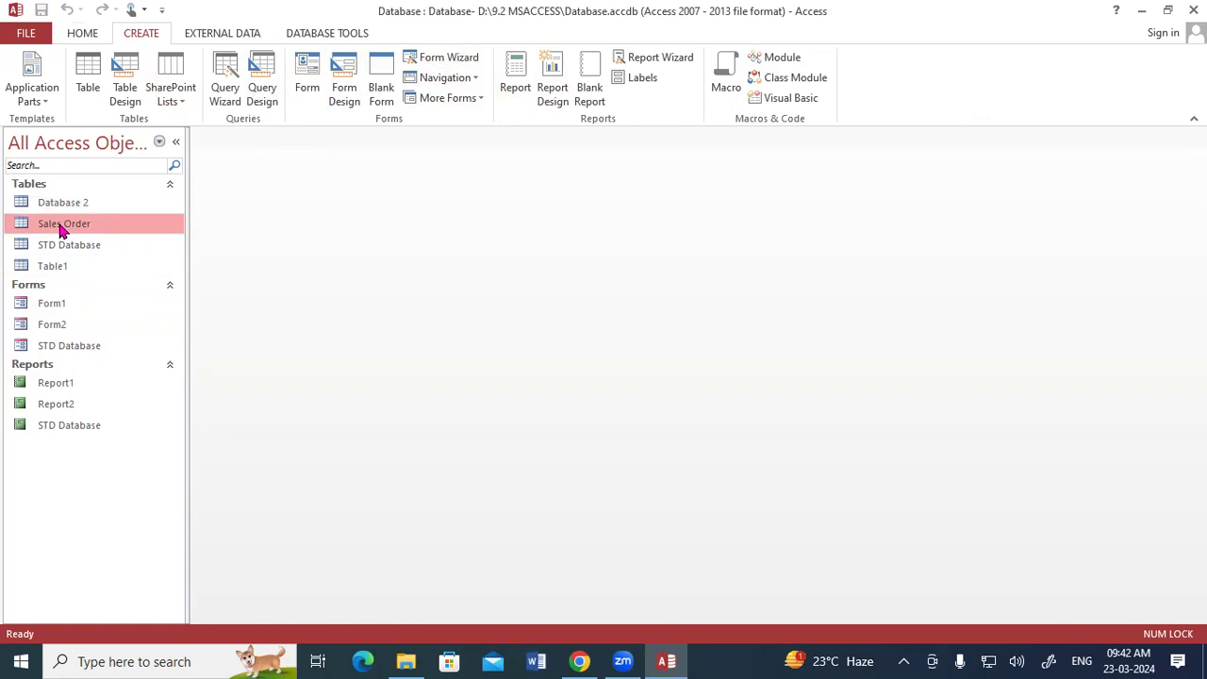
left_click(83, 203)
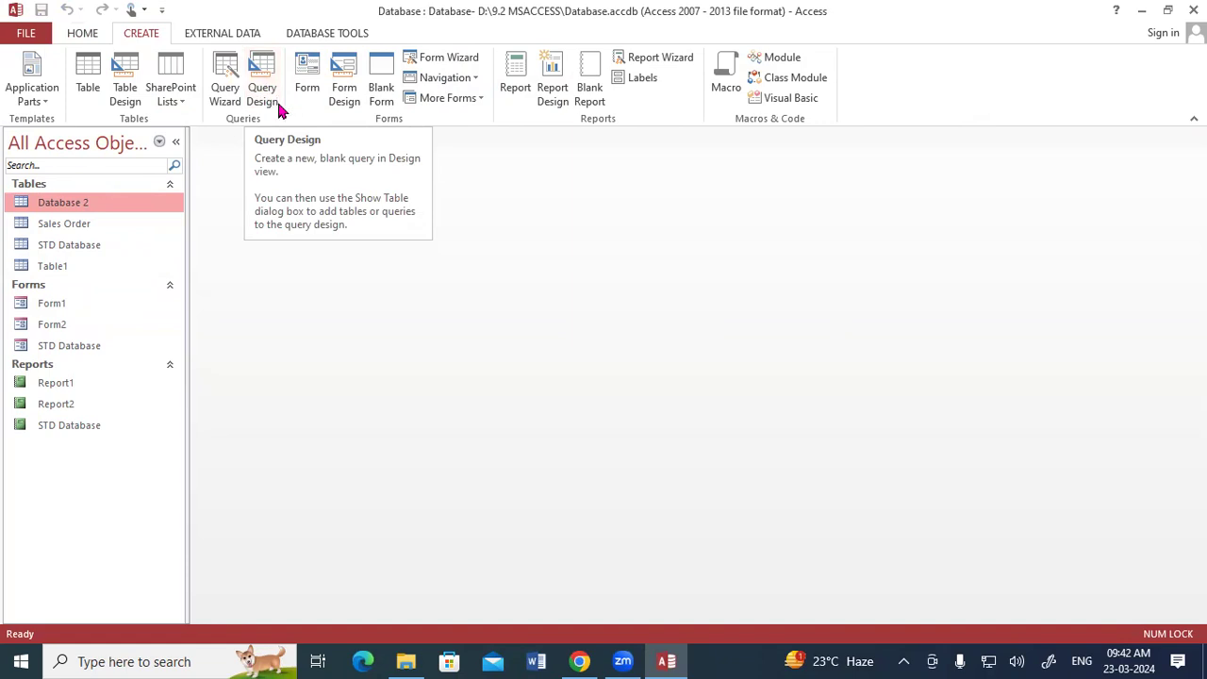
left_click(264, 77)
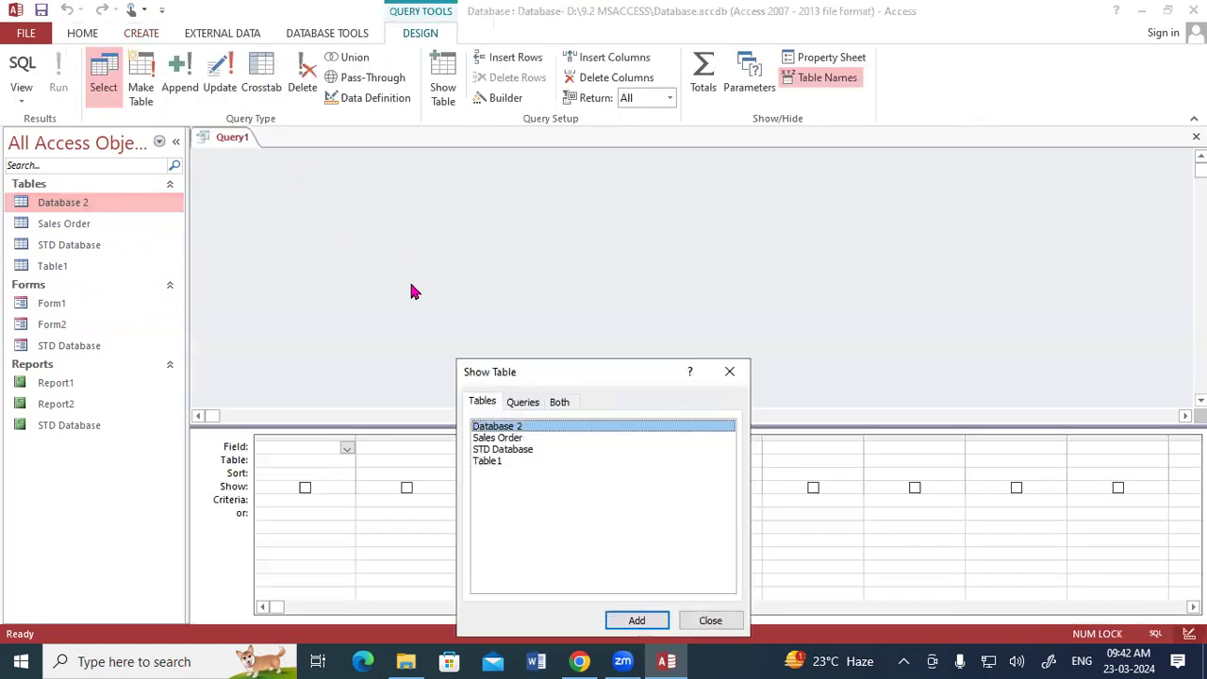
left_click_drag(521, 375, 541, 114)
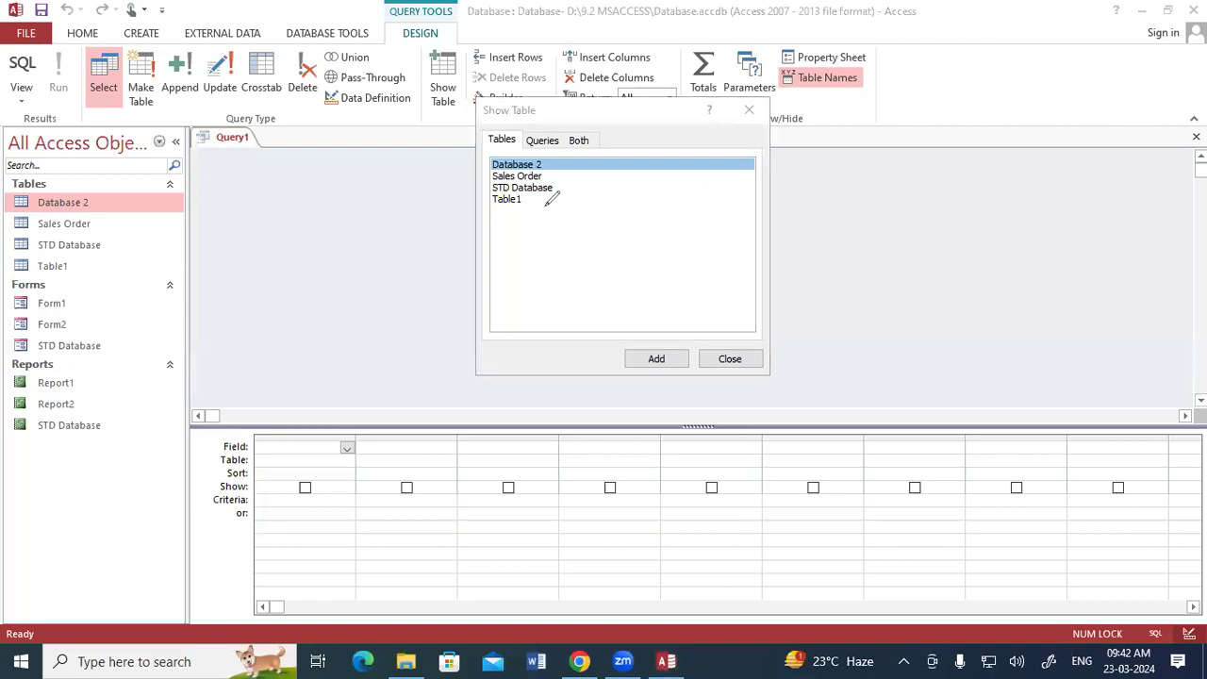
left_click_drag(548, 176, 546, 177)
left_click(512, 177)
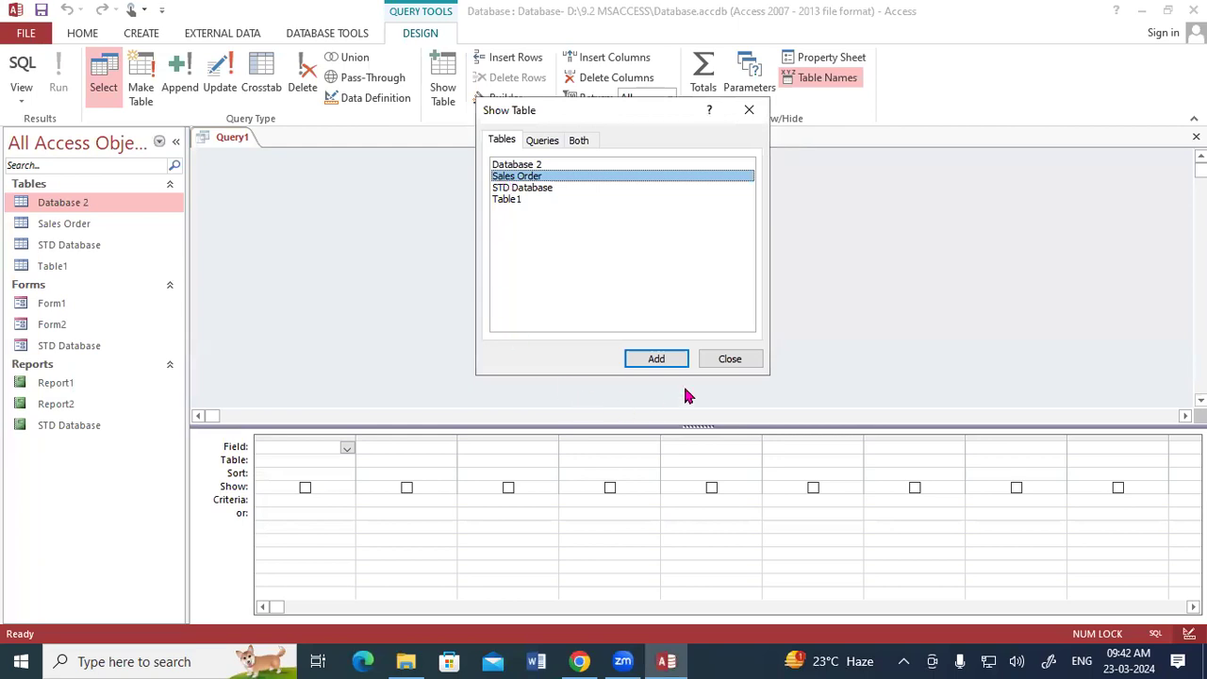
left_click(656, 360)
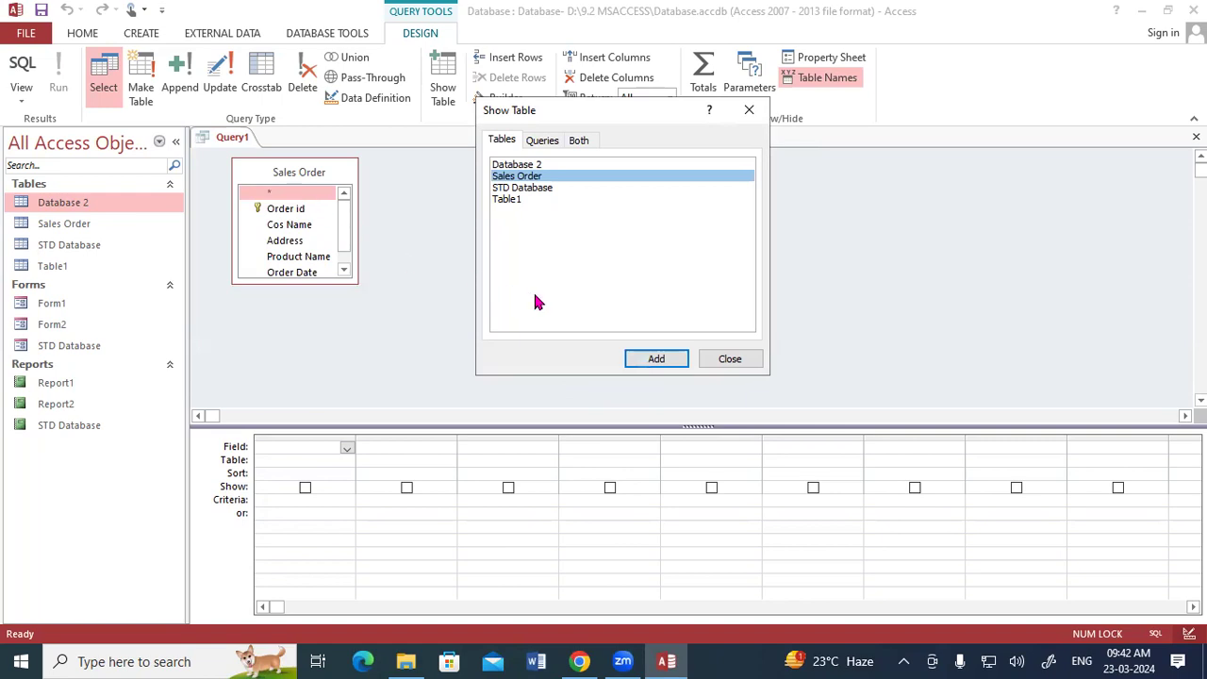
left_click(729, 358)
left_click(1196, 137)
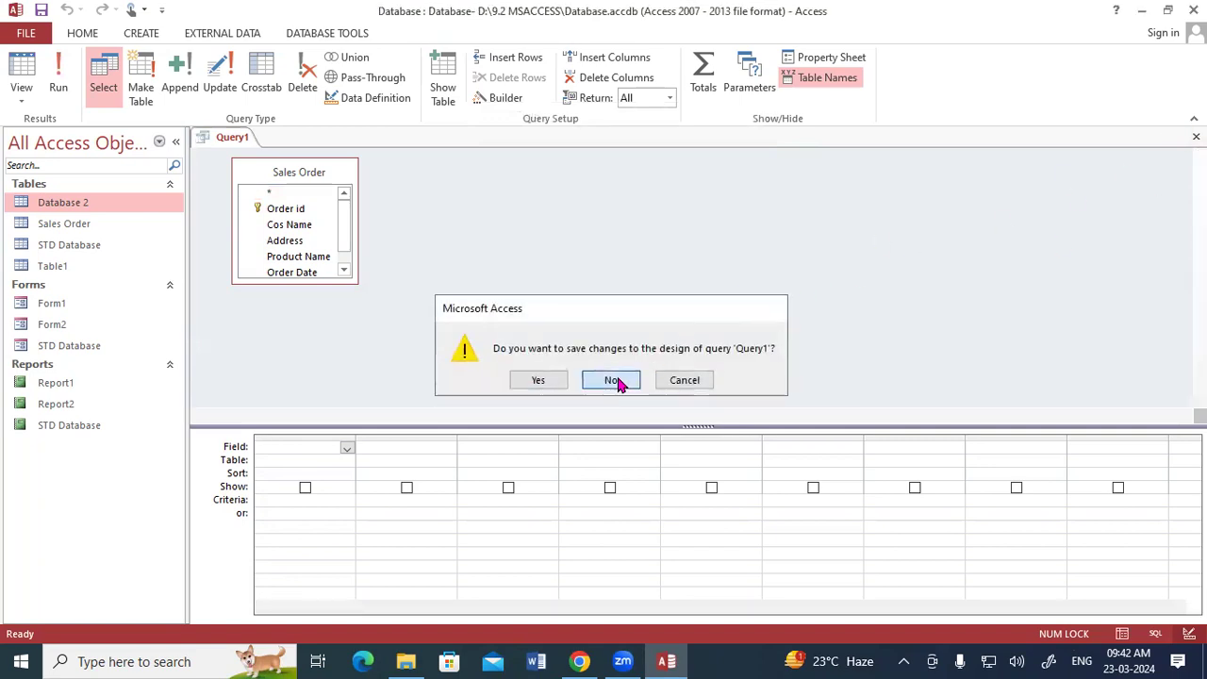
left_click(611, 380)
Step: Open the Sales Order table to review its records, then close it
left_click(64, 228)
double_click(65, 232)
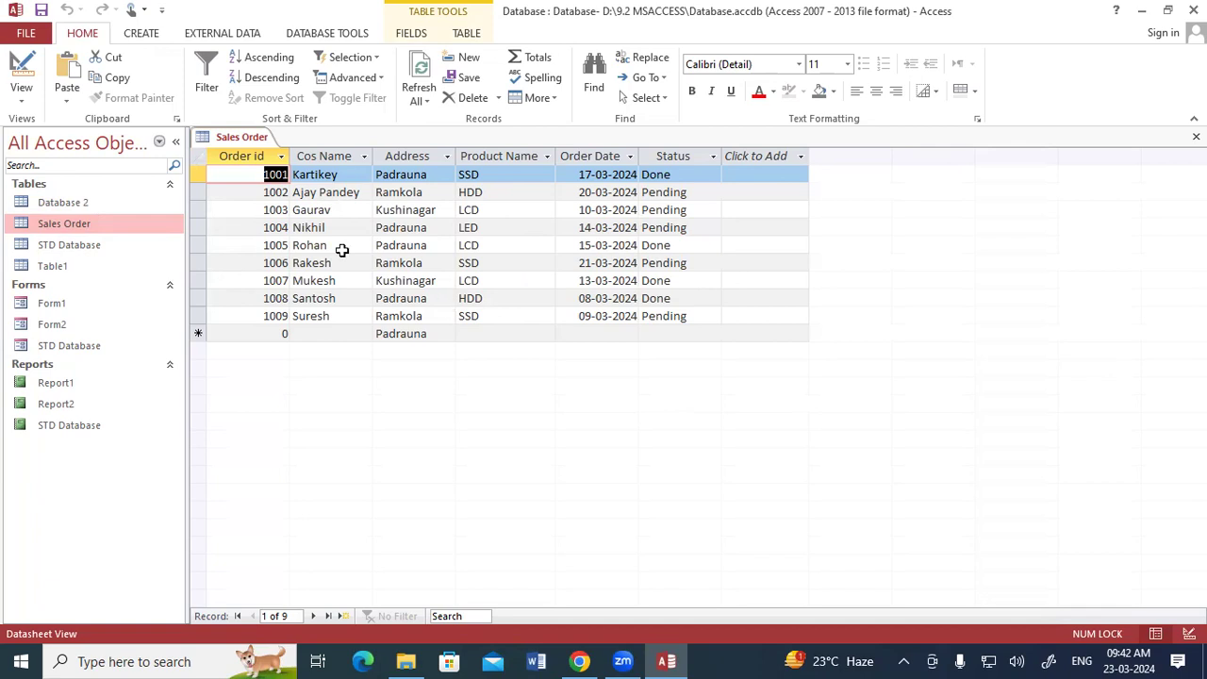
right_click(217, 142)
left_click(236, 137)
right_click(235, 137)
left_click(255, 170)
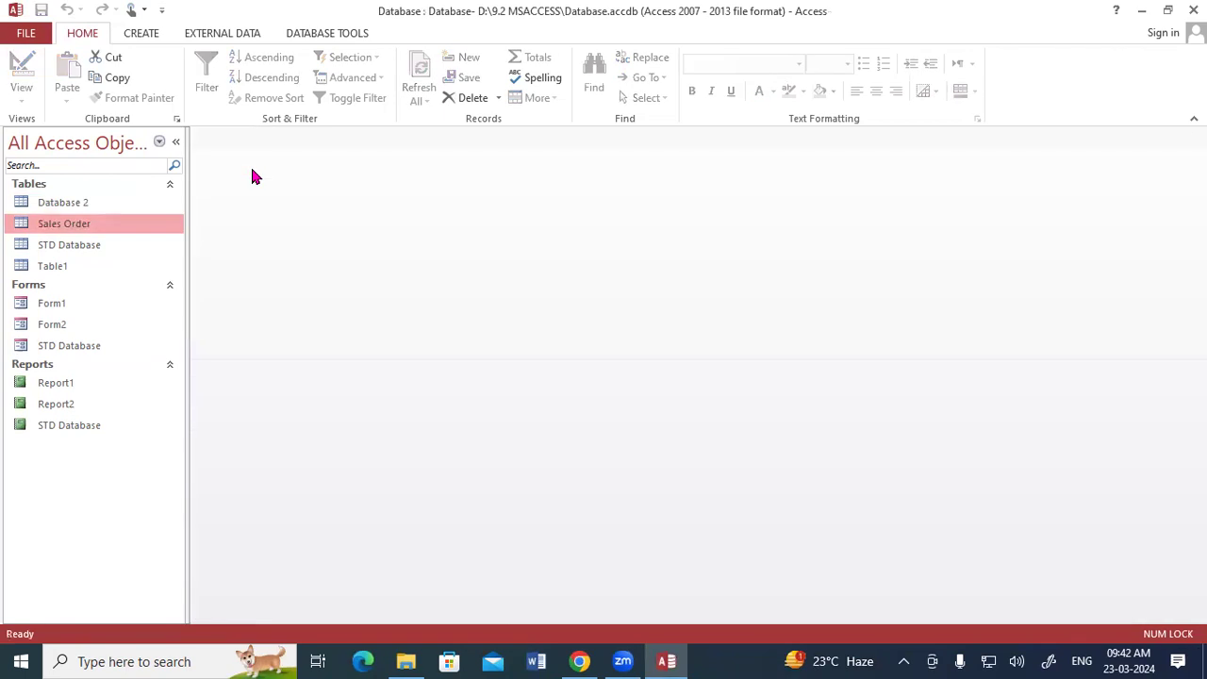
Step: Start a new query in Design view and add the Sales Order table to it
left_click(141, 34)
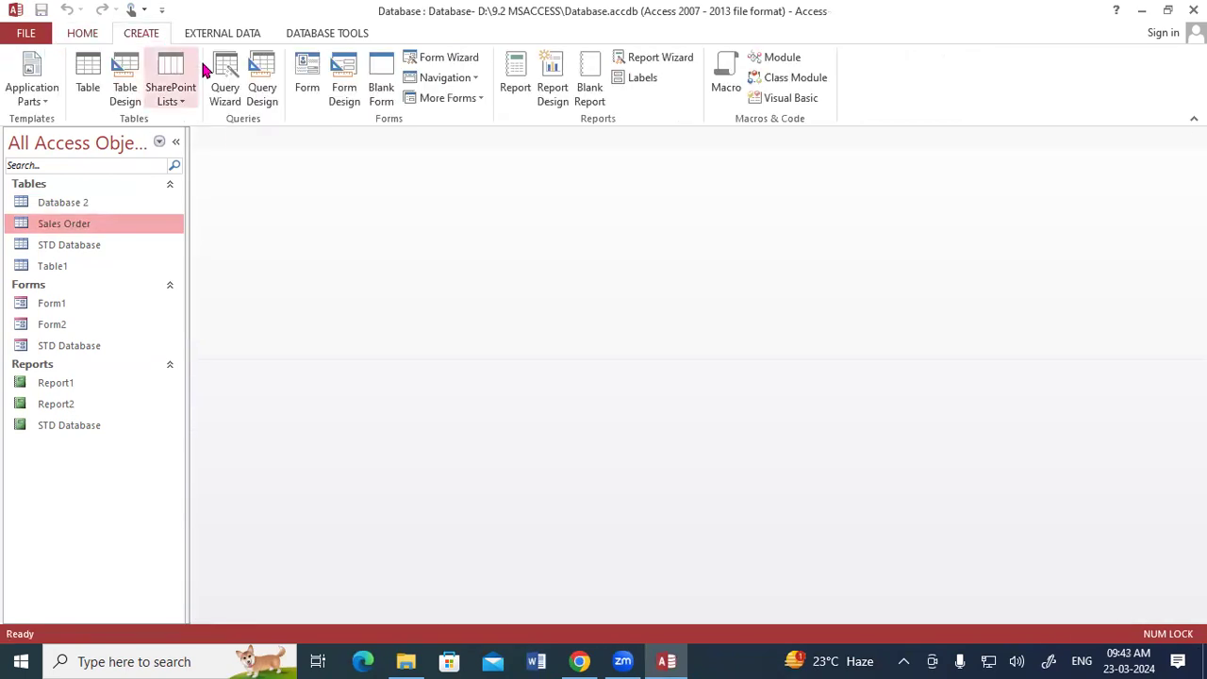
left_click(260, 83)
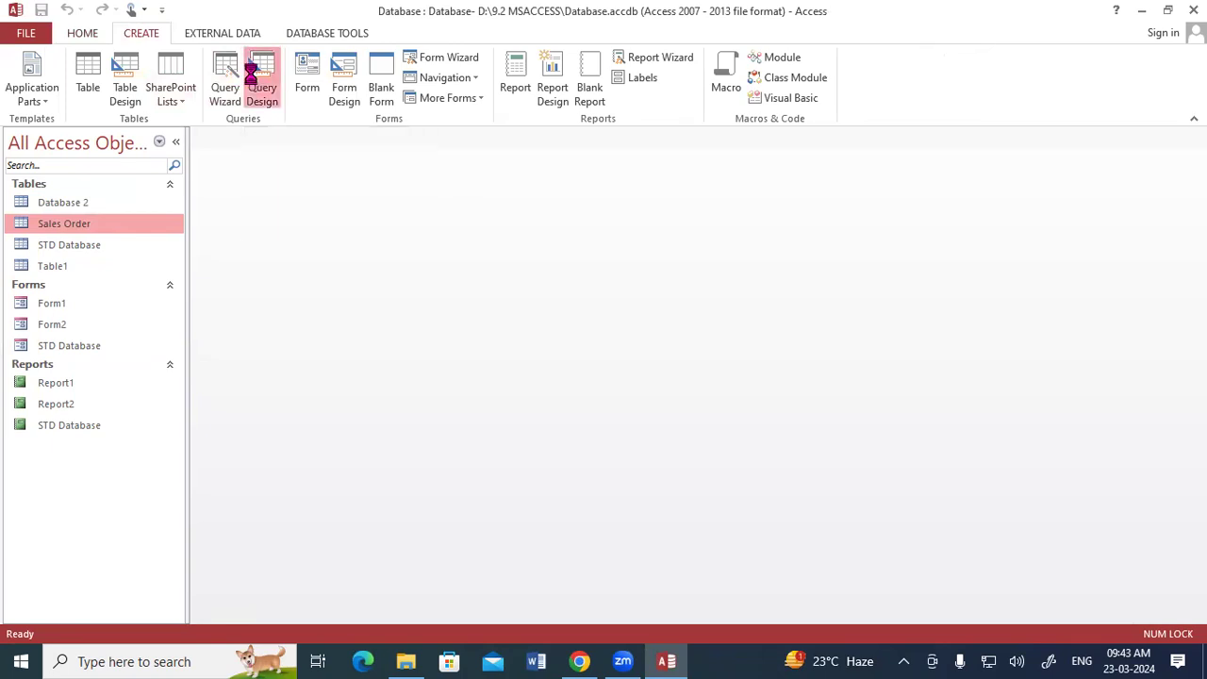
left_click_drag(509, 372, 534, 98)
left_click(531, 166)
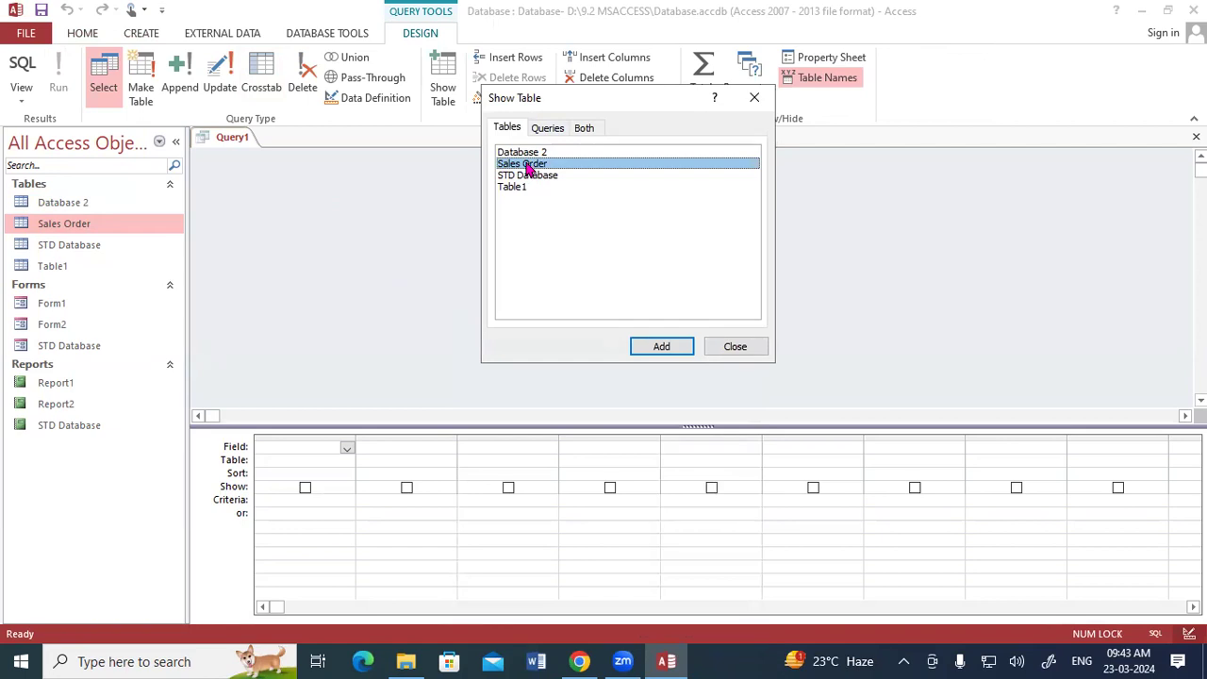
left_click(642, 348)
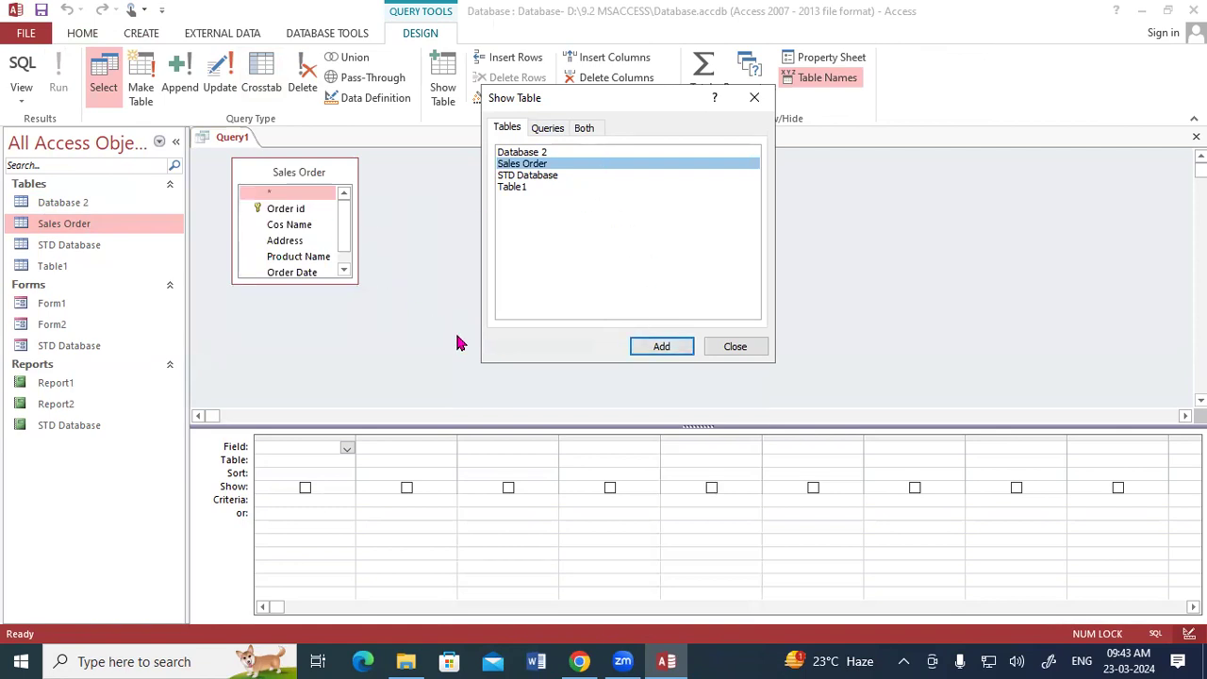
left_click(735, 347)
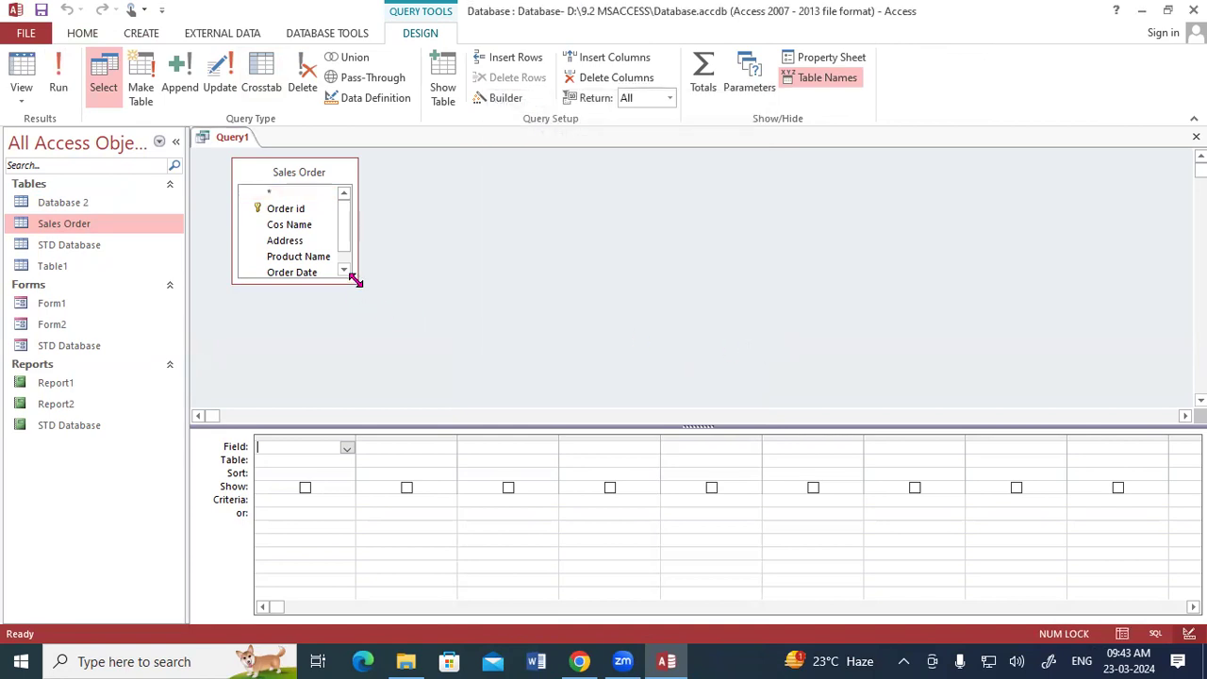
Step: Enlarge the Sales Order field list and add all of its fields to the query grid
left_click_drag(356, 280, 391, 341)
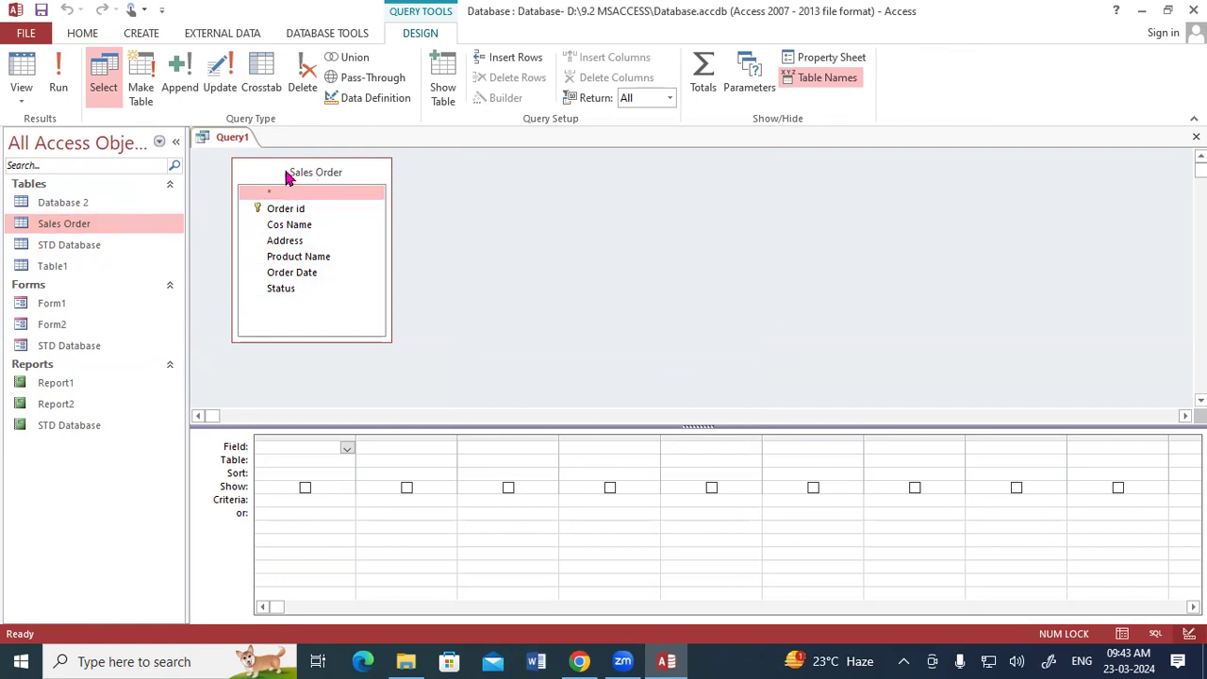
double_click(290, 175)
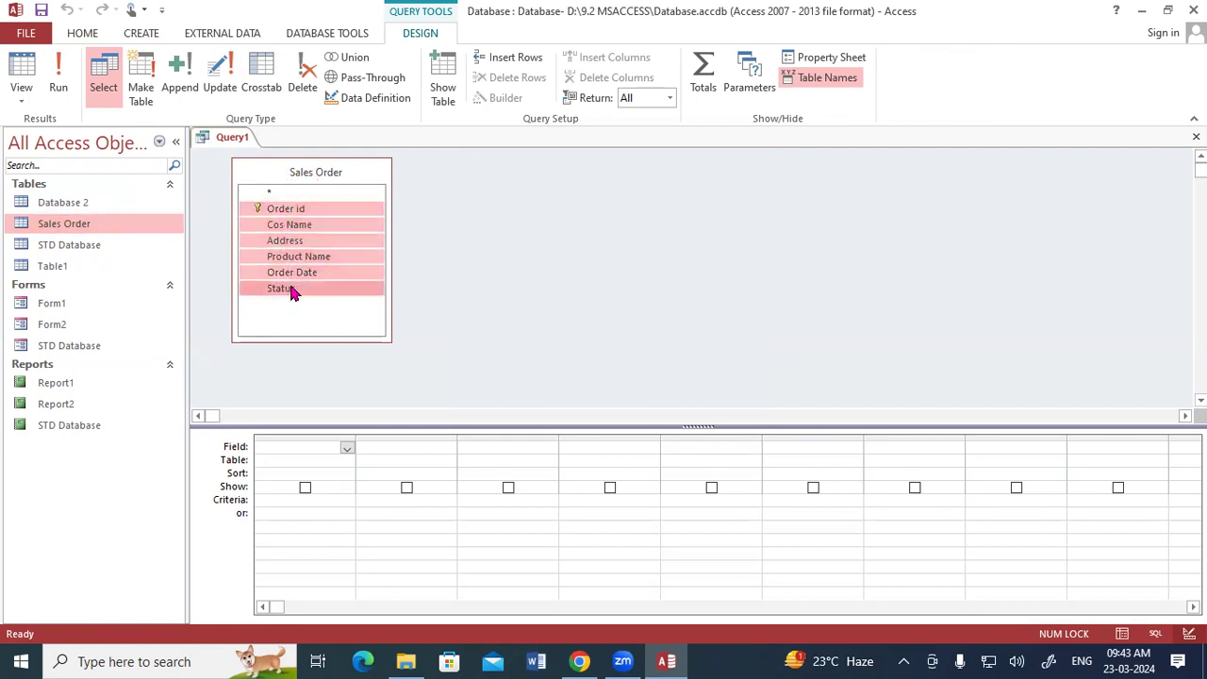
left_click(412, 259)
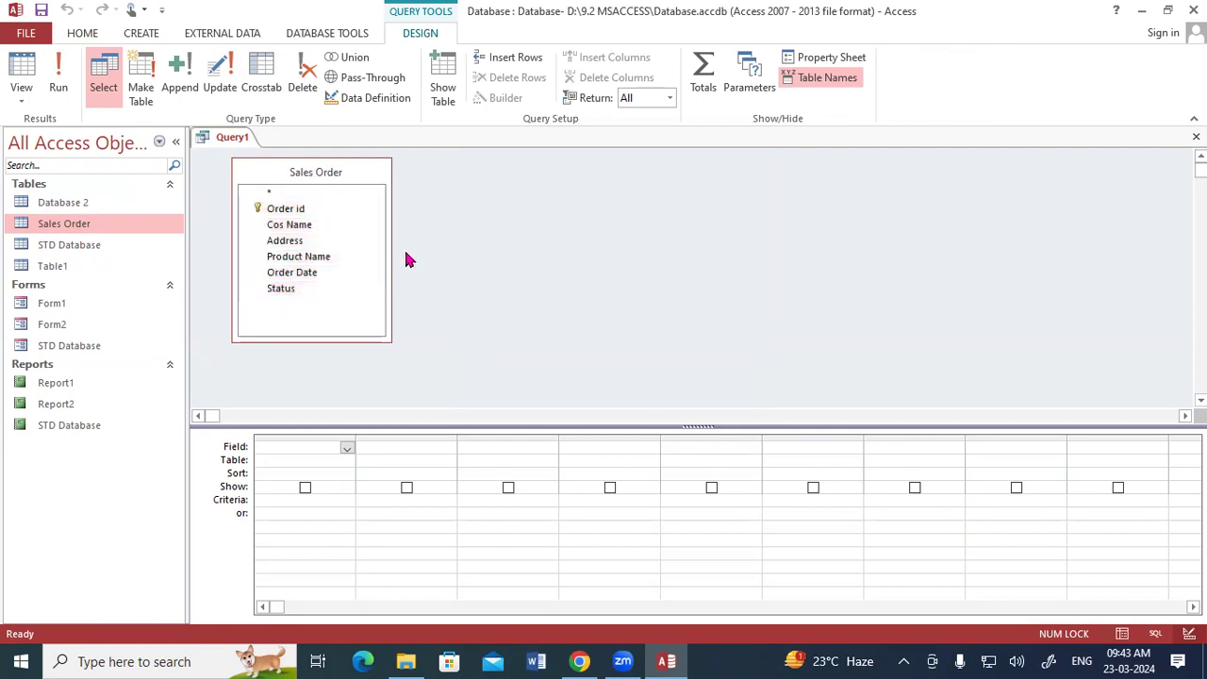
double_click(282, 178)
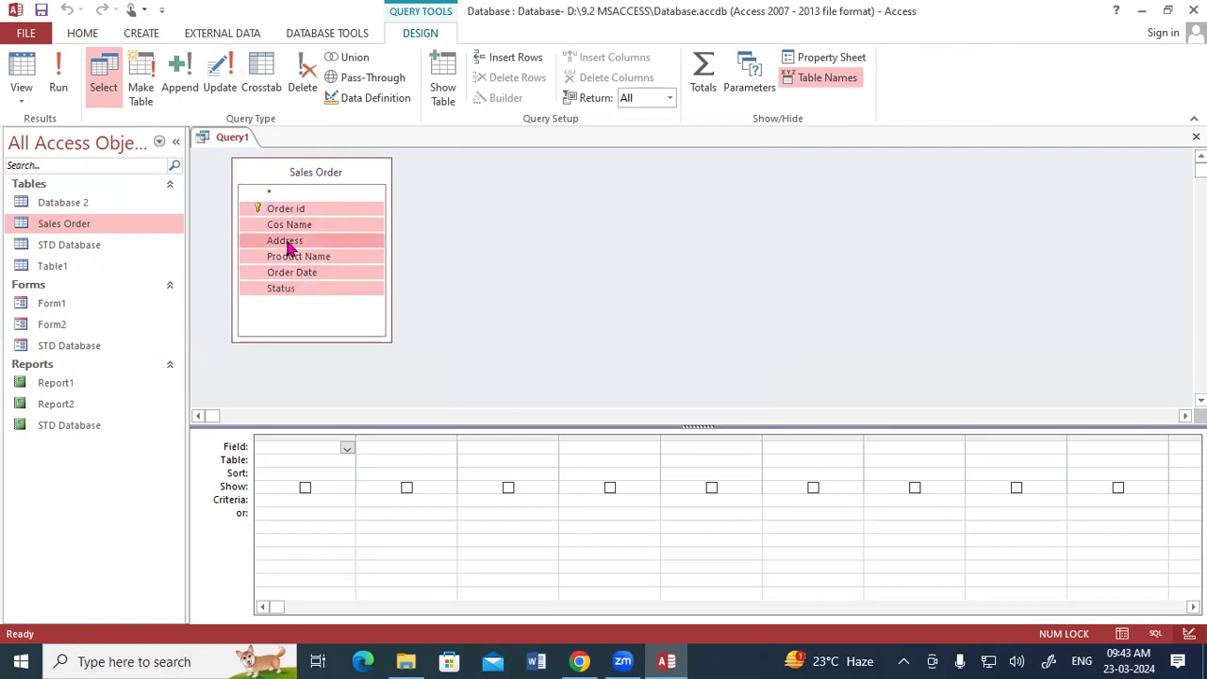
left_click_drag(282, 209, 287, 442)
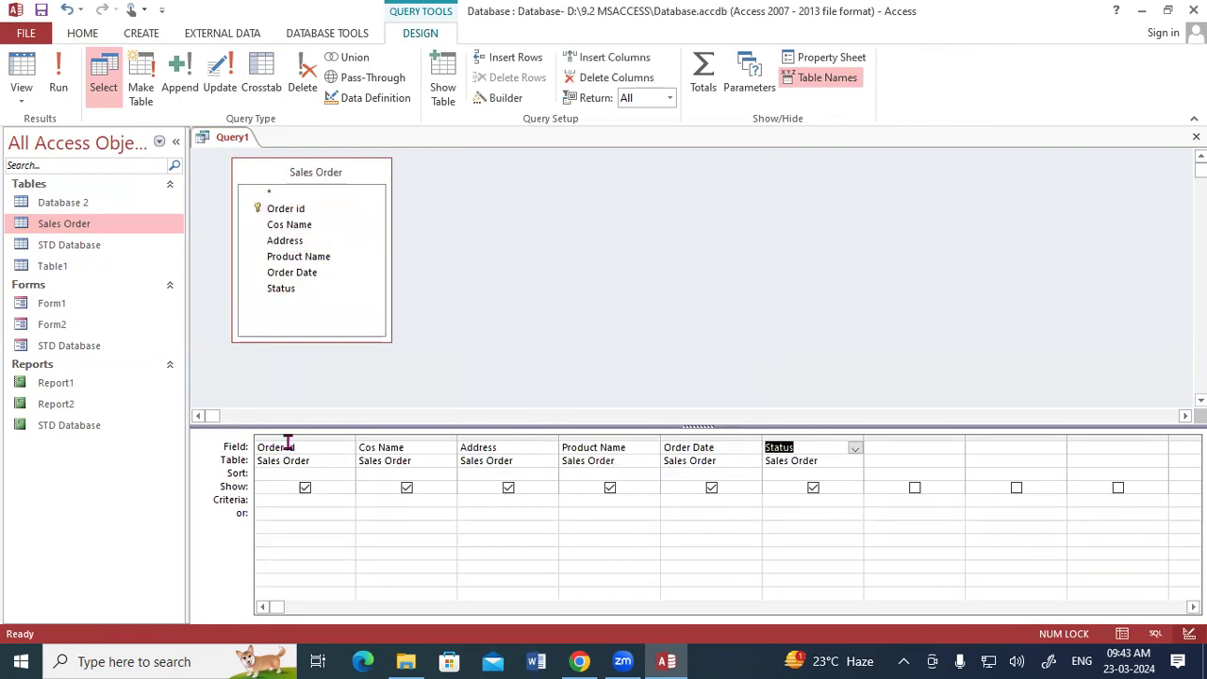
mouse_move(226, 438)
left_mouse_down()
mouse_move(345, 407)
mouse_move(369, 432)
mouse_move(412, 401)
mouse_move(476, 432)
left_mouse_up()
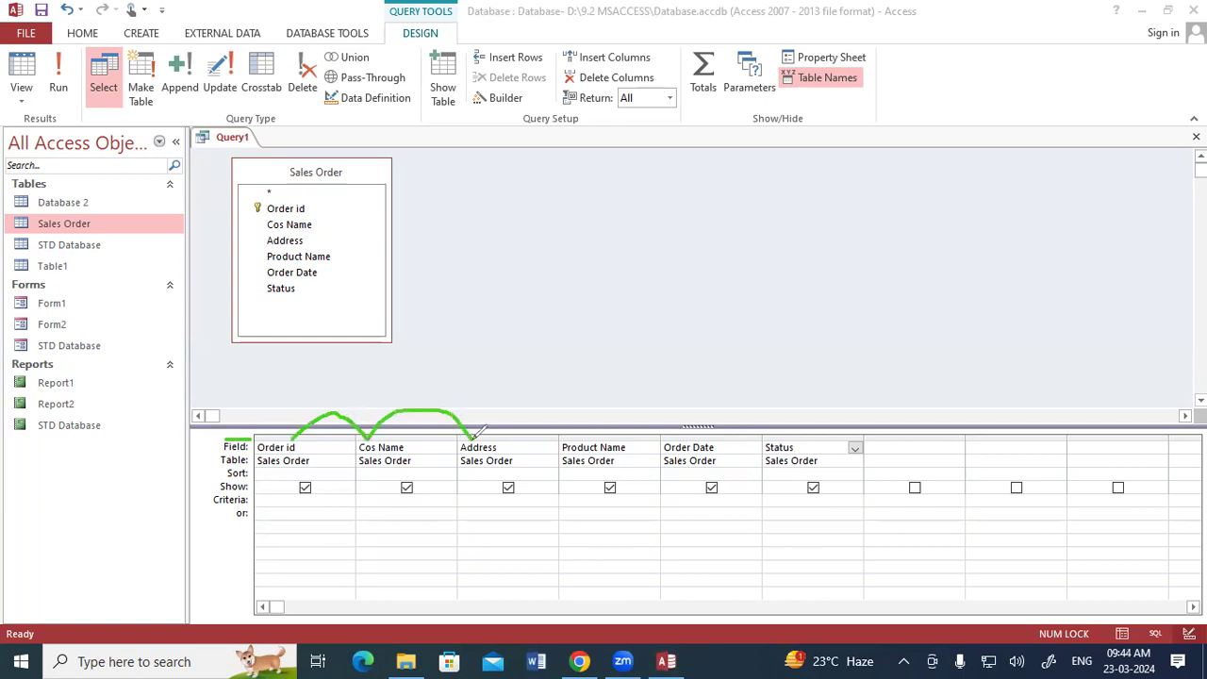
left_click_drag(200, 463, 298, 466)
mouse_move(228, 485)
left_mouse_down()
mouse_move(253, 469)
mouse_move(236, 451)
mouse_move(224, 479)
mouse_move(238, 475)
left_mouse_up()
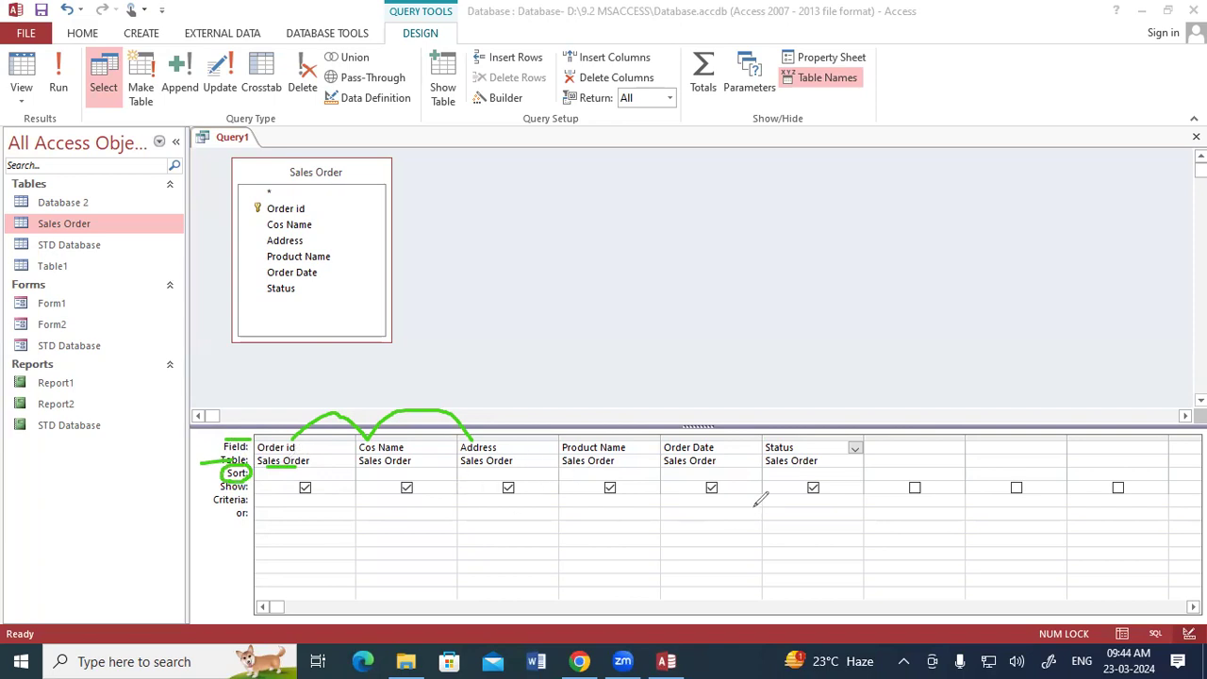
mouse_move(769, 480)
left_mouse_down()
mouse_move(775, 464)
mouse_move(772, 481)
mouse_move(795, 477)
left_mouse_up()
left_click_drag(247, 490, 282, 490)
mouse_move(309, 472)
left_mouse_down()
mouse_move(294, 500)
mouse_move(314, 471)
left_mouse_up()
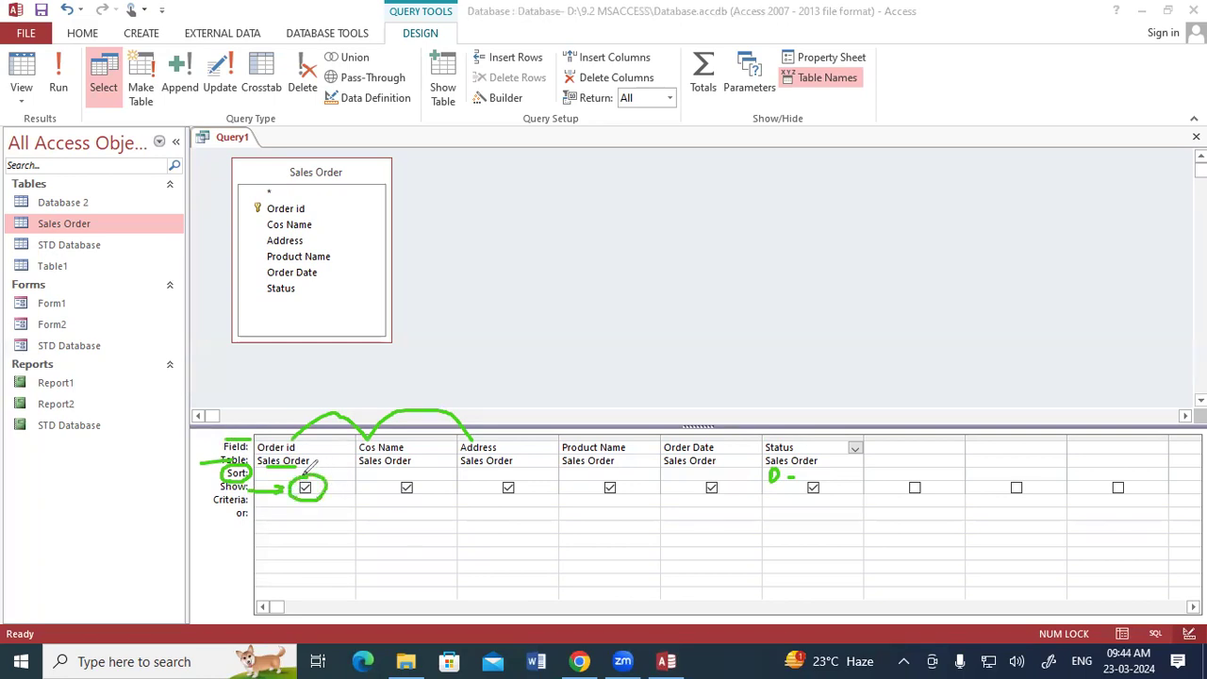
mouse_move(412, 469)
left_mouse_down()
mouse_move(390, 490)
mouse_move(399, 474)
left_mouse_up()
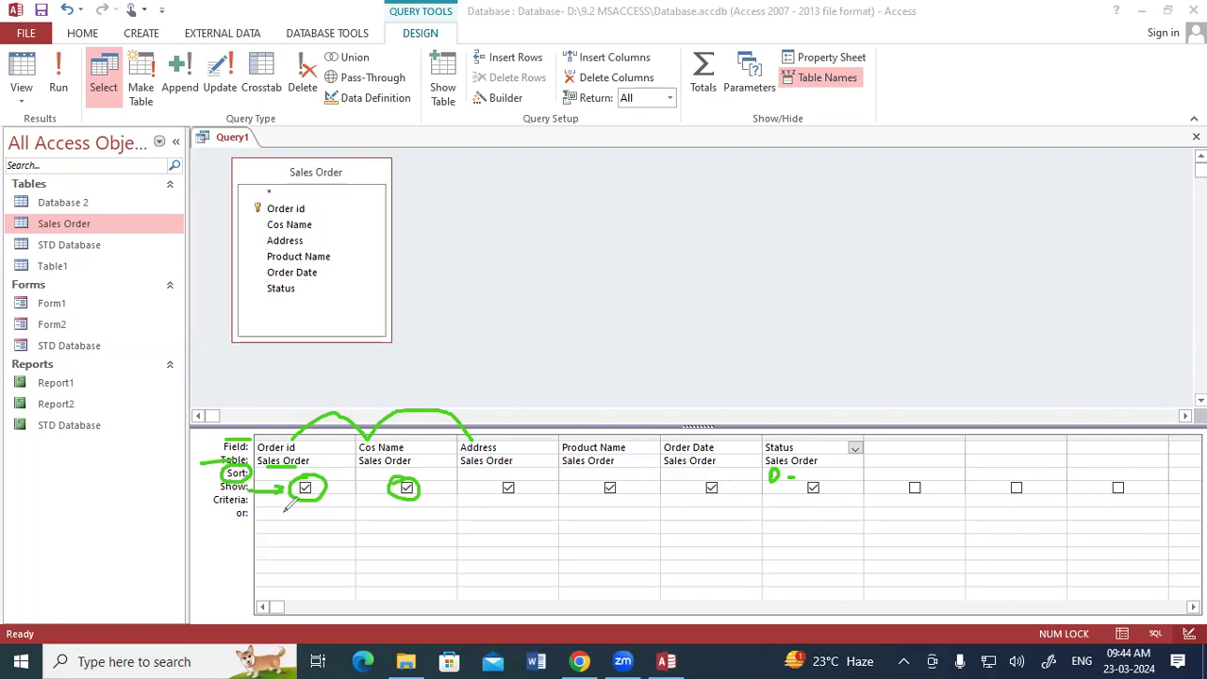
left_click_drag(213, 508, 250, 506)
mouse_move(230, 479)
left_mouse_down()
mouse_move(216, 496)
mouse_move(226, 509)
mouse_move(268, 500)
mouse_move(237, 479)
left_mouse_up()
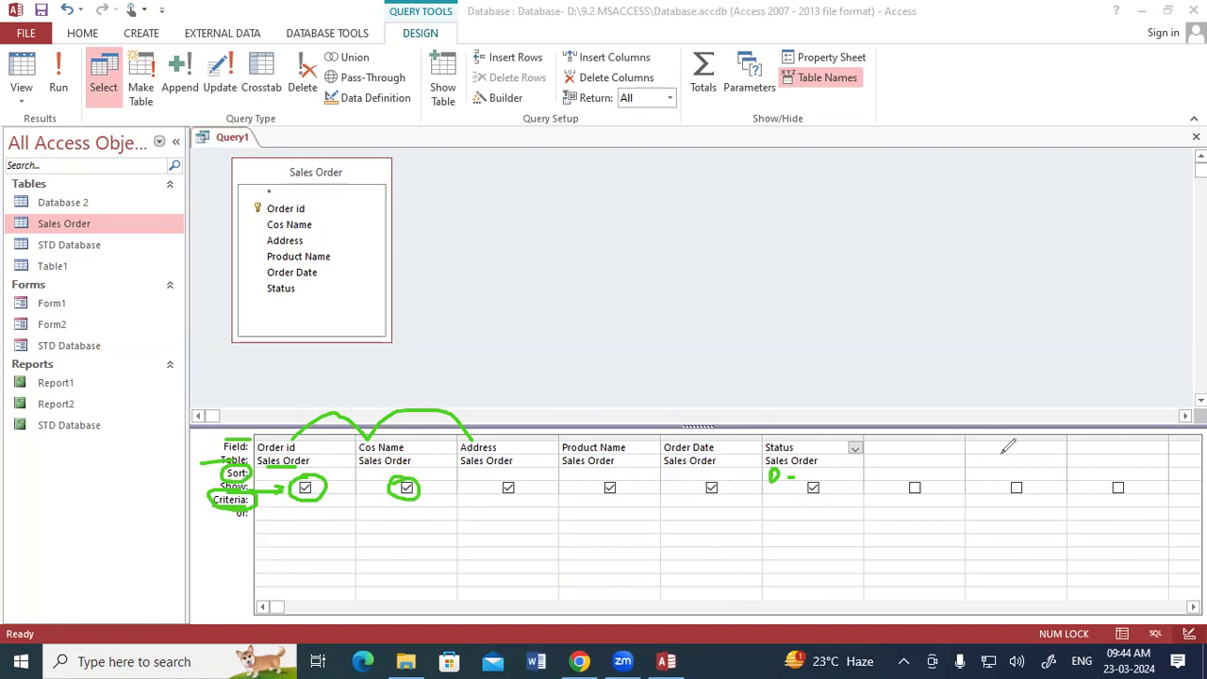
key("e")
left_click(420, 519)
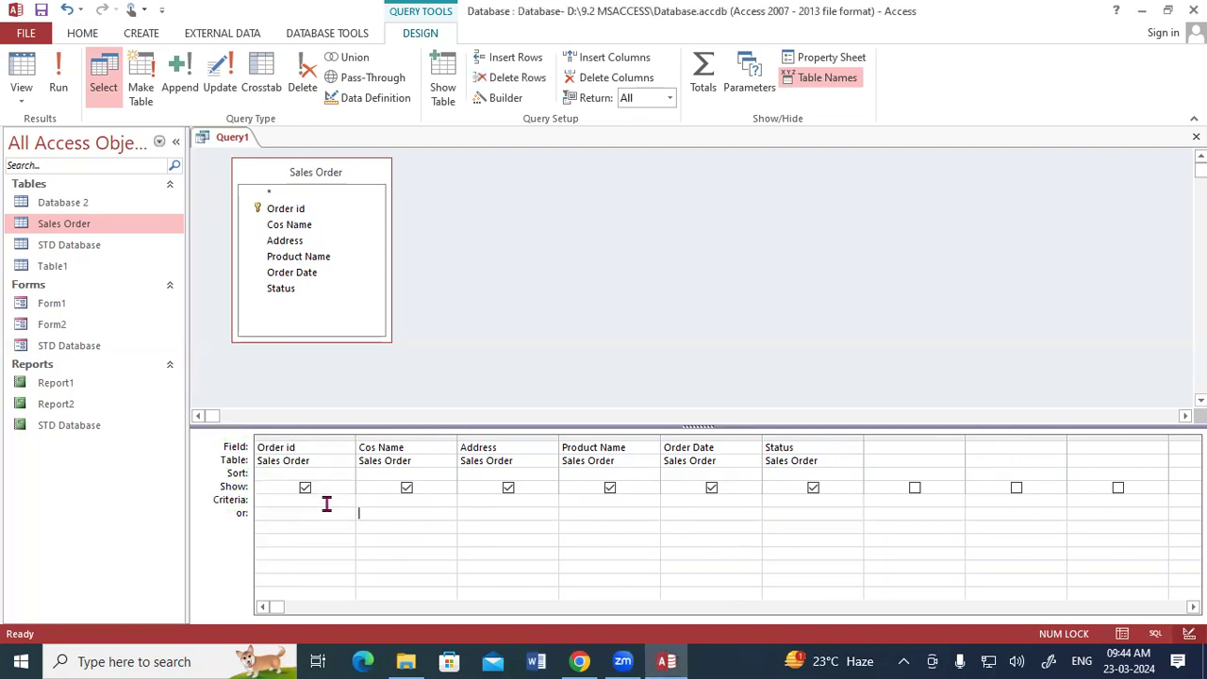
Step: Set the Status field's criteria to "Done"
left_click(685, 499)
left_click(768, 500)
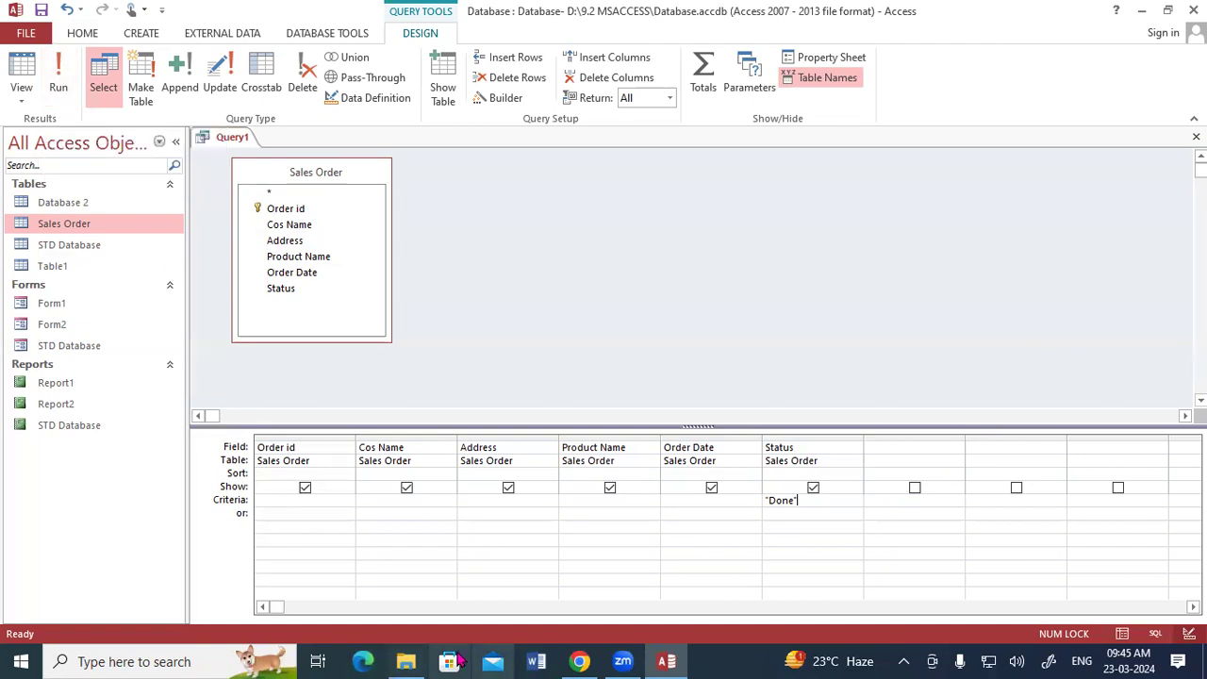
mouse_move(804, 434)
left_mouse_down()
mouse_move(780, 431)
mouse_move(783, 460)
mouse_move(807, 431)
left_mouse_up()
mouse_move(795, 484)
left_mouse_down()
mouse_move(779, 509)
mouse_move(808, 480)
left_mouse_up()
mouse_move(551, 234)
left_mouse_down()
mouse_move(567, 287)
mouse_move(575, 217)
mouse_move(602, 259)
left_mouse_up()
left_click(585, 231)
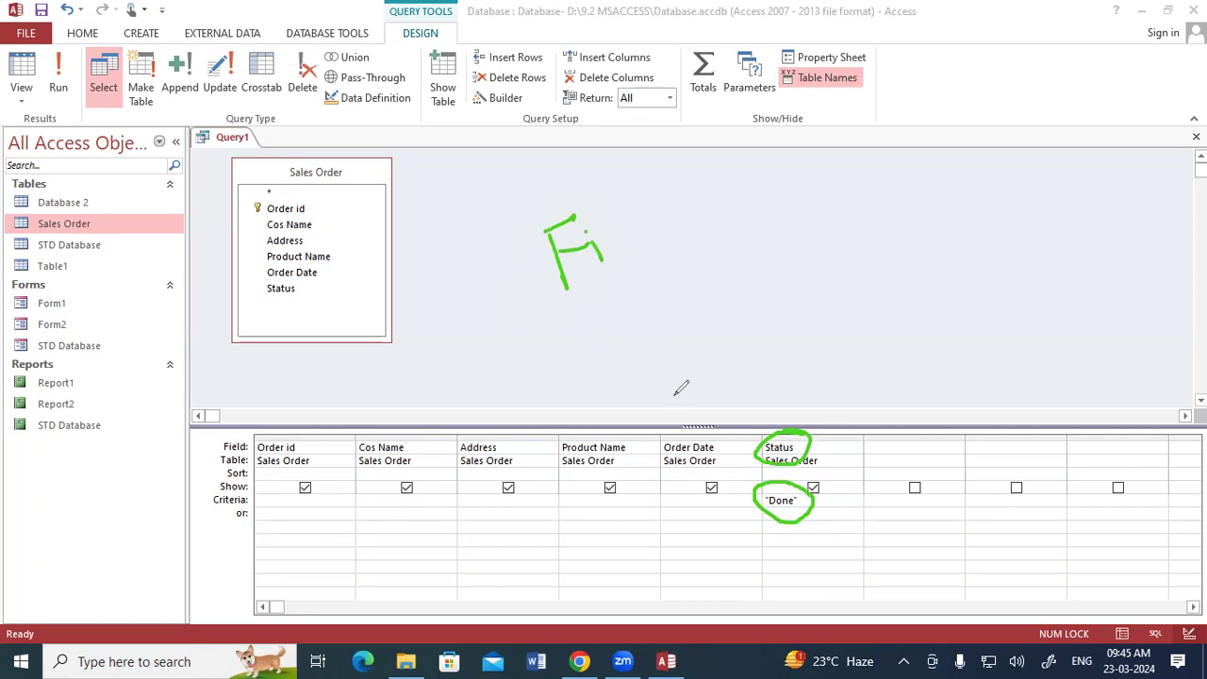
mouse_move(828, 449)
left_mouse_down()
mouse_move(831, 506)
mouse_move(819, 512)
left_mouse_up()
key("Escape")
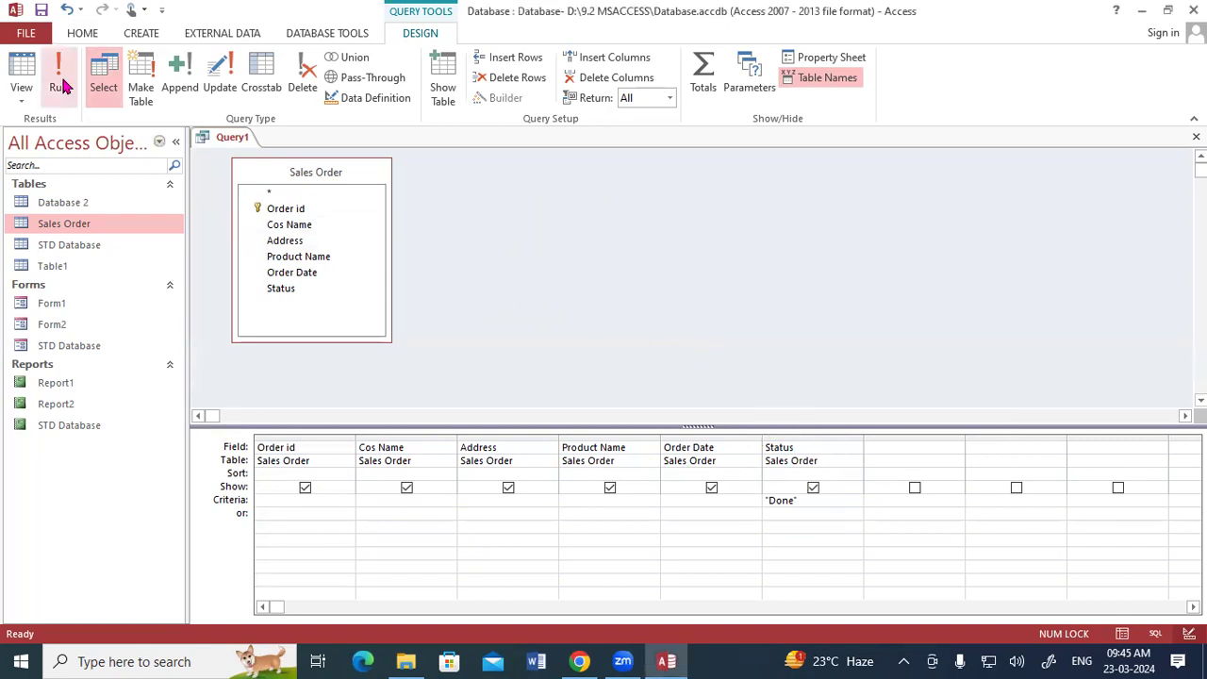
Step: Run the query and save it with the name Done
left_click(61, 87)
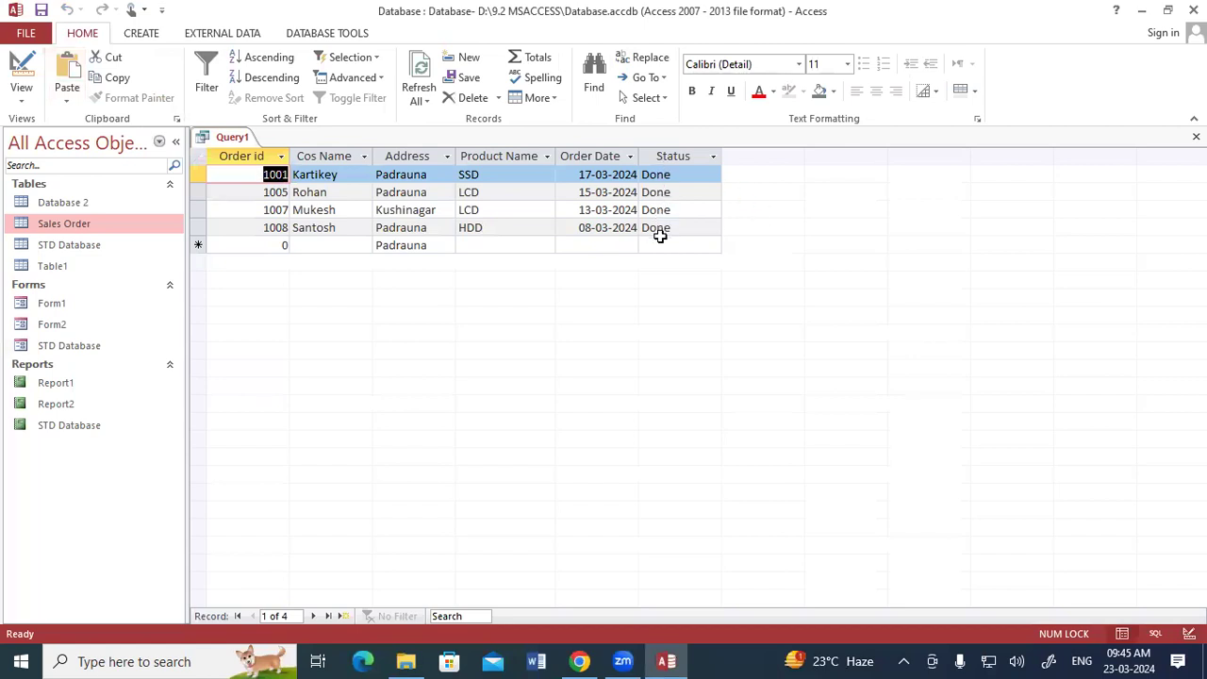
right_click(239, 138)
left_click(261, 148)
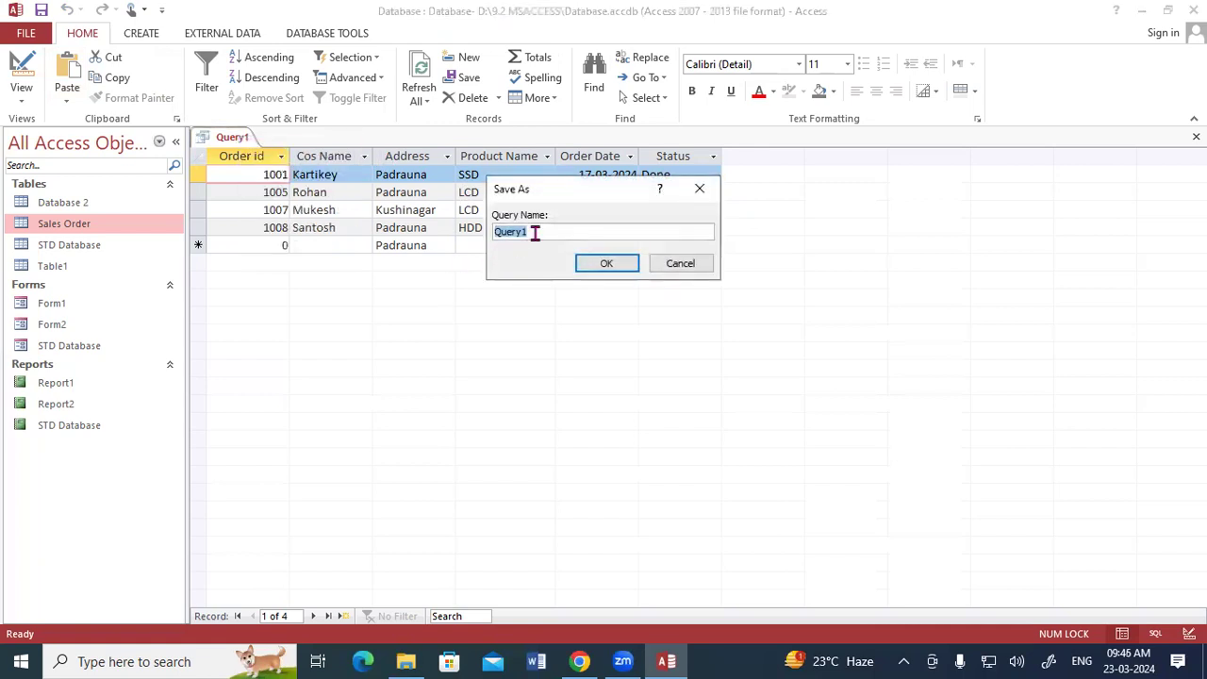
type("Done")
left_click(605, 264)
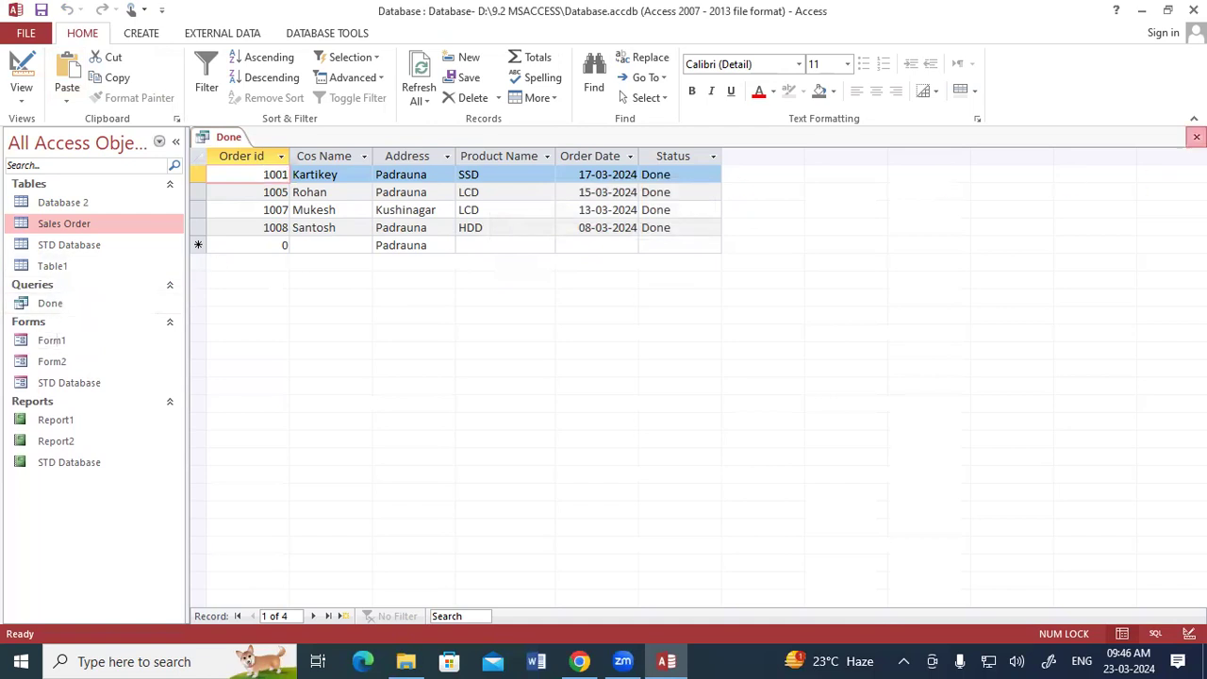
Step: Close the Done query and start a new Design-view query with the Sales Order table added
left_click(1196, 137)
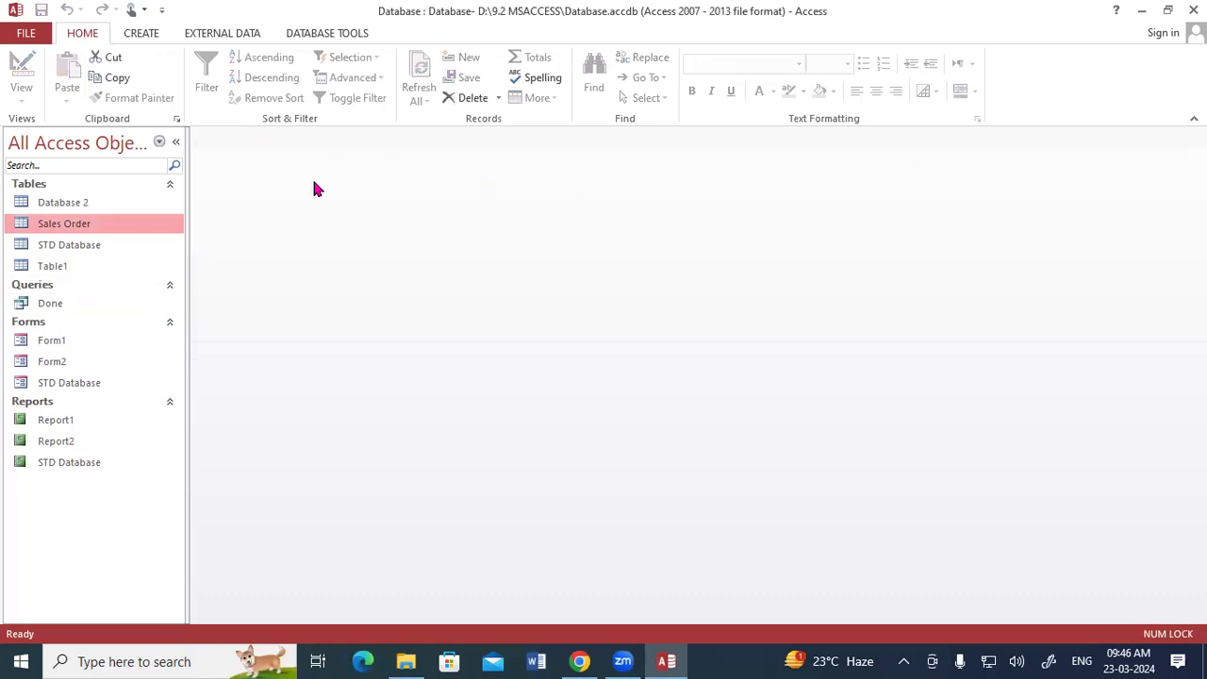
left_click(64, 304)
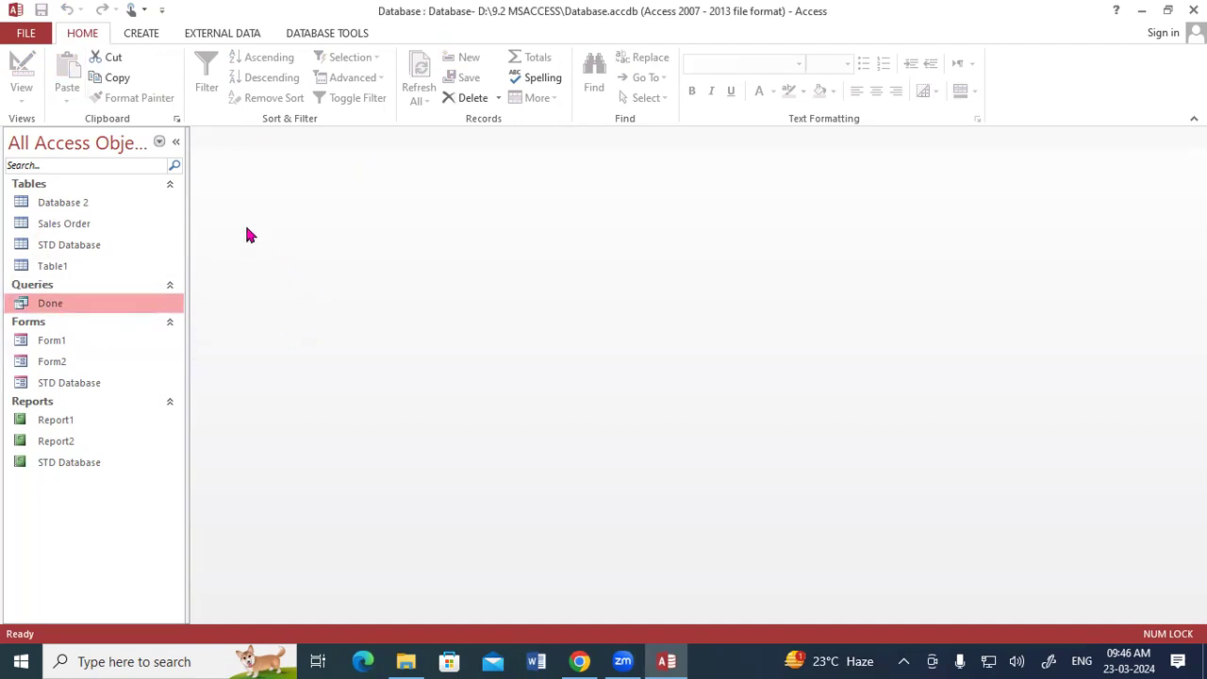
left_click(140, 37)
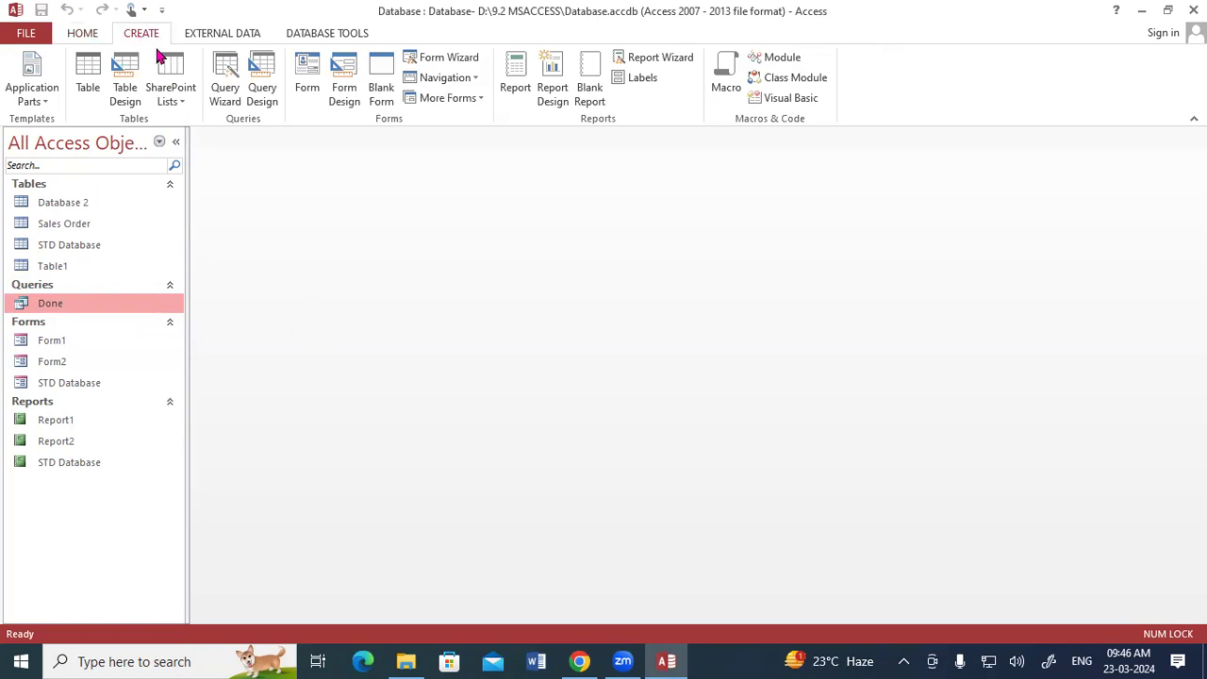
left_click(267, 102)
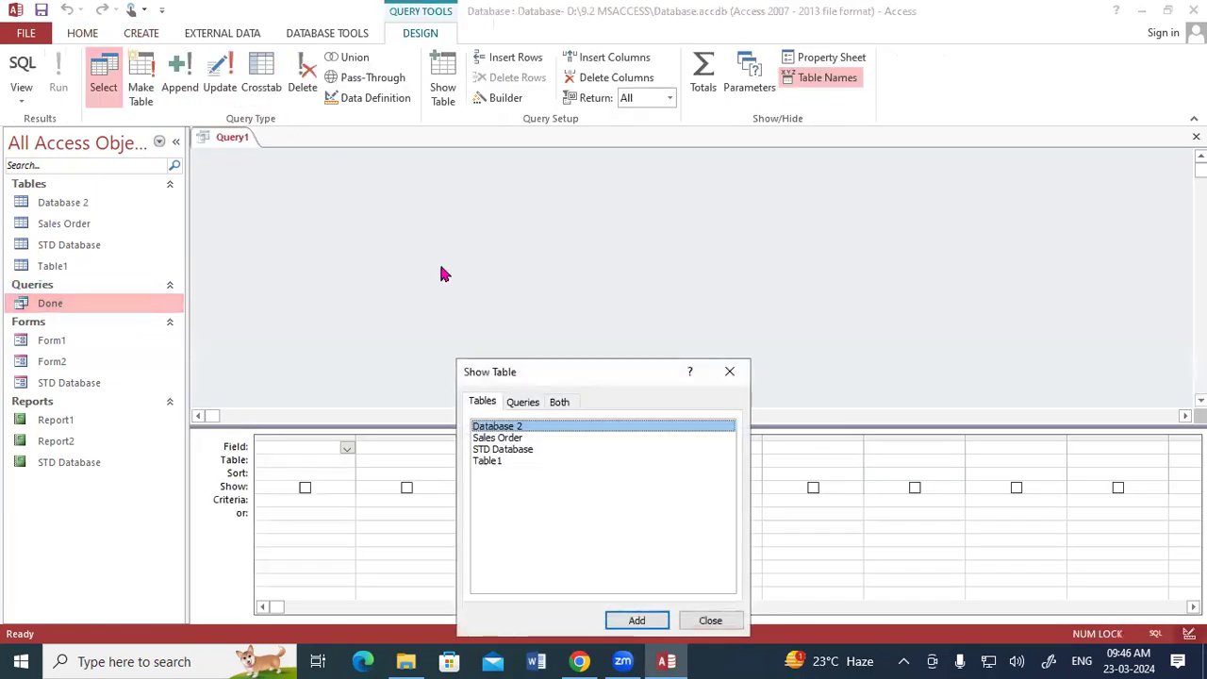
left_click_drag(550, 372, 568, 115)
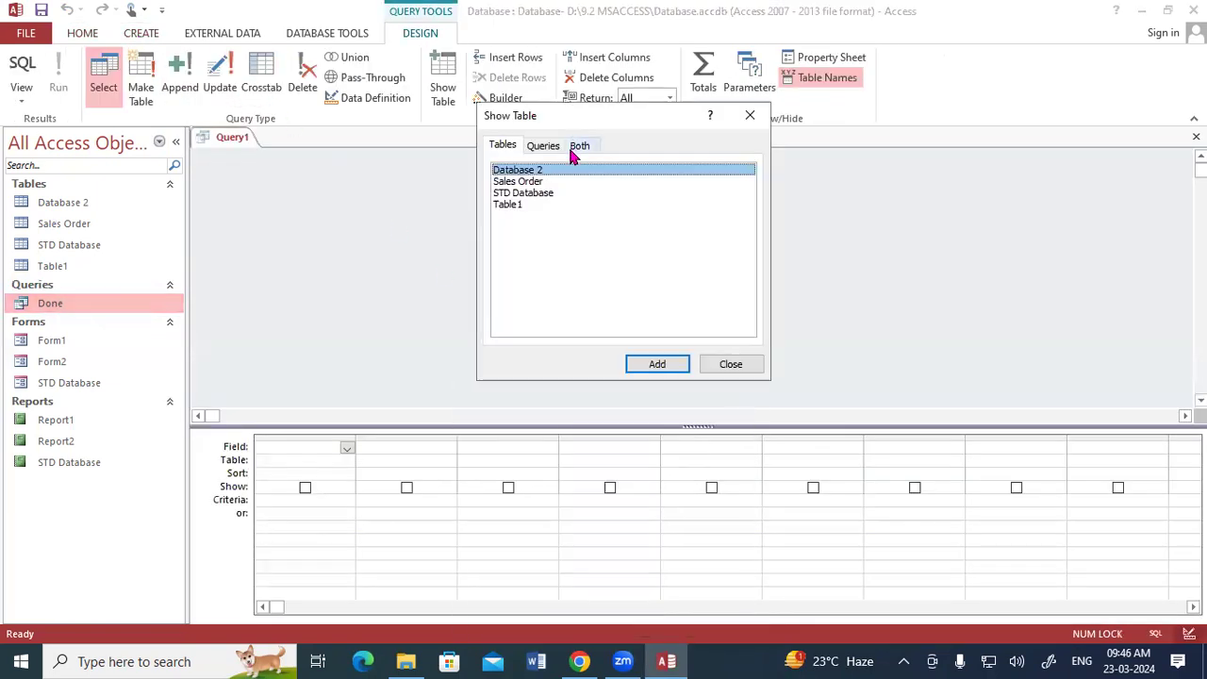
left_click(533, 184)
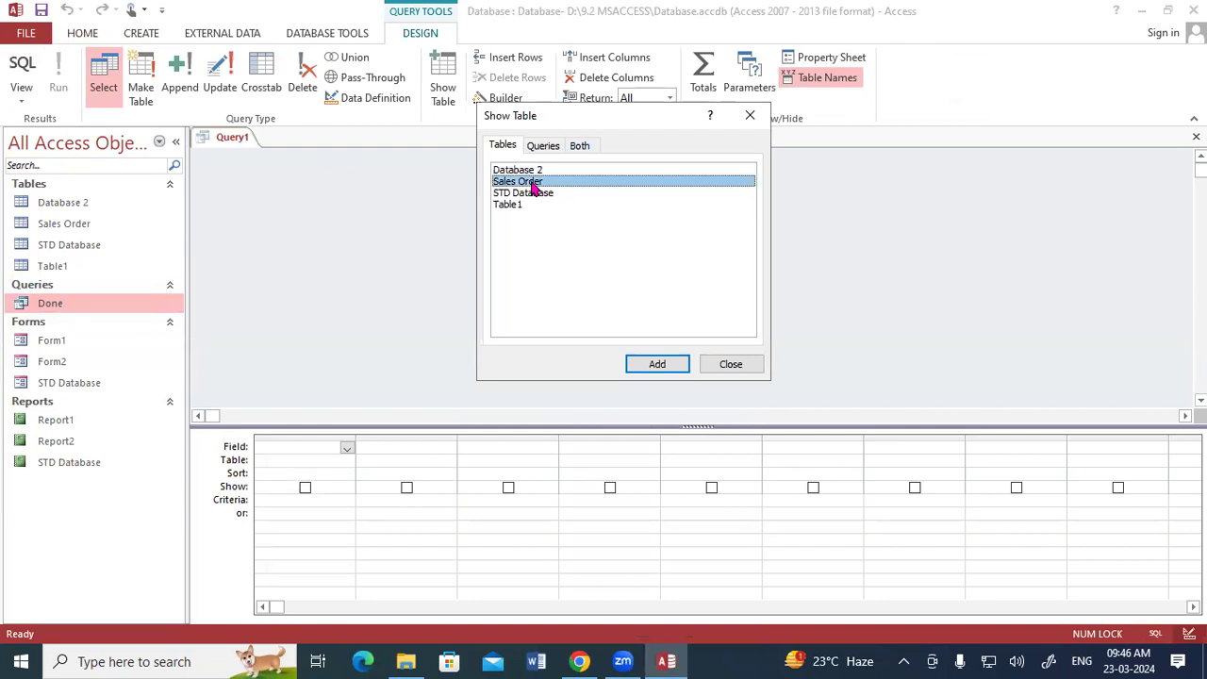
left_click(649, 365)
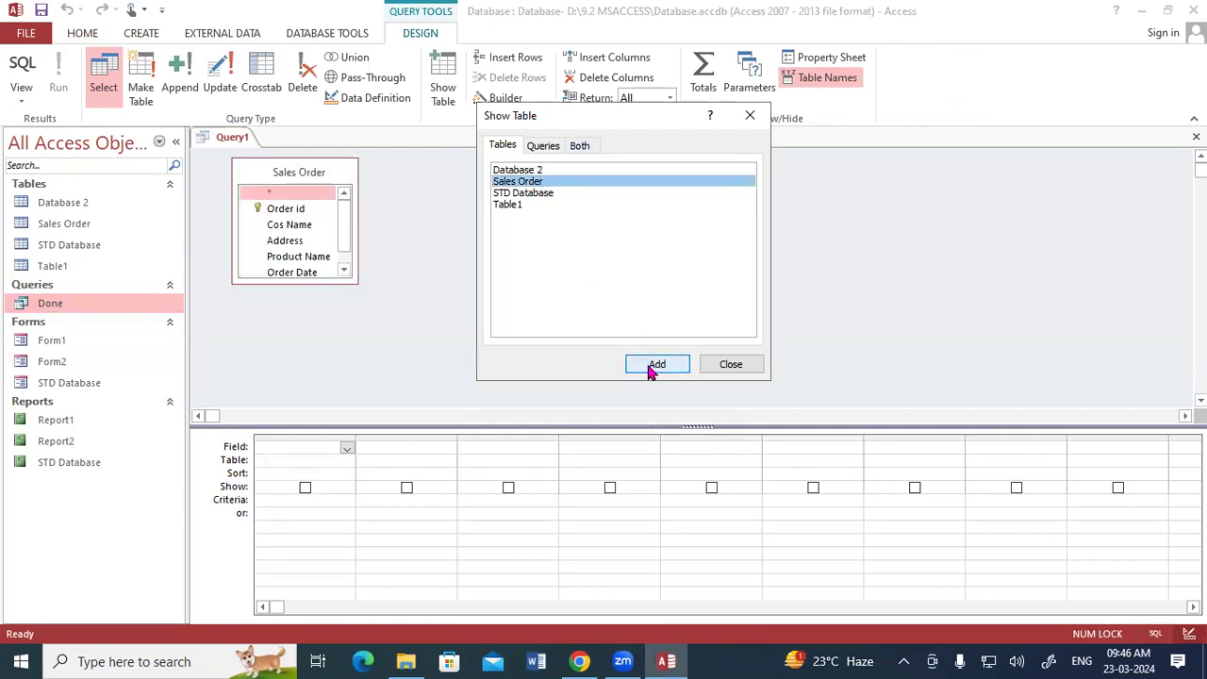
left_click(715, 367)
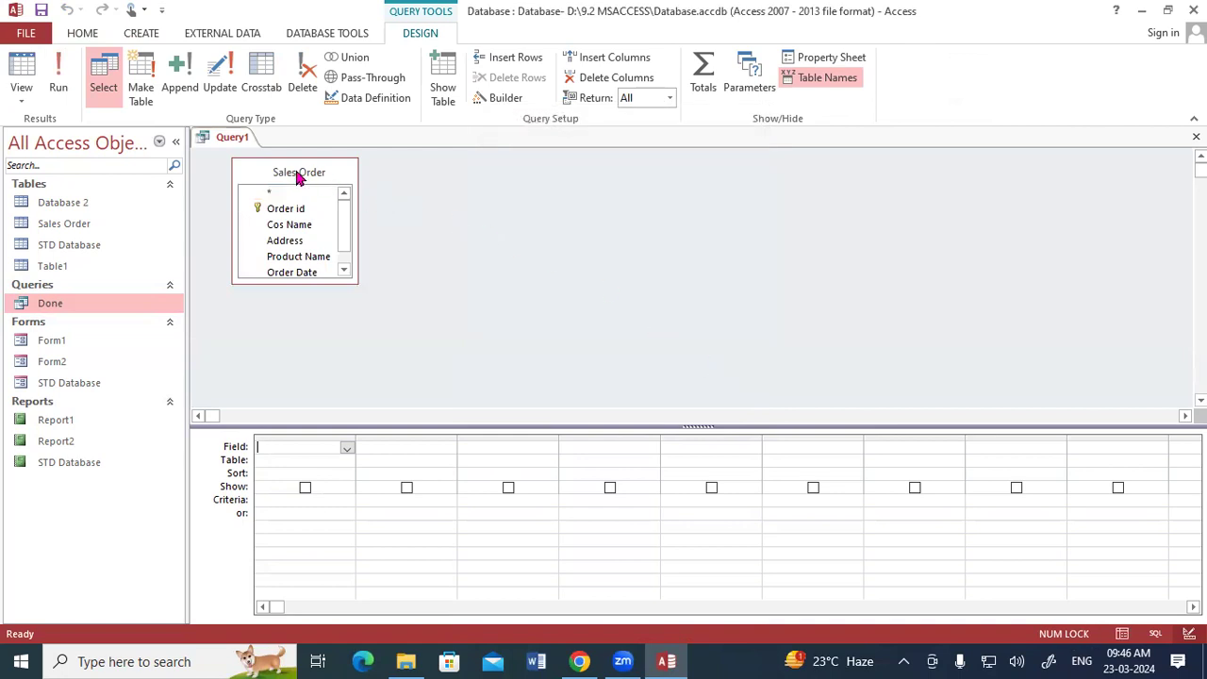
Step: Add all Sales Order fields to the query grid and set the Status criteria to "Pending"
double_click(297, 177)
left_click_drag(292, 225, 294, 445)
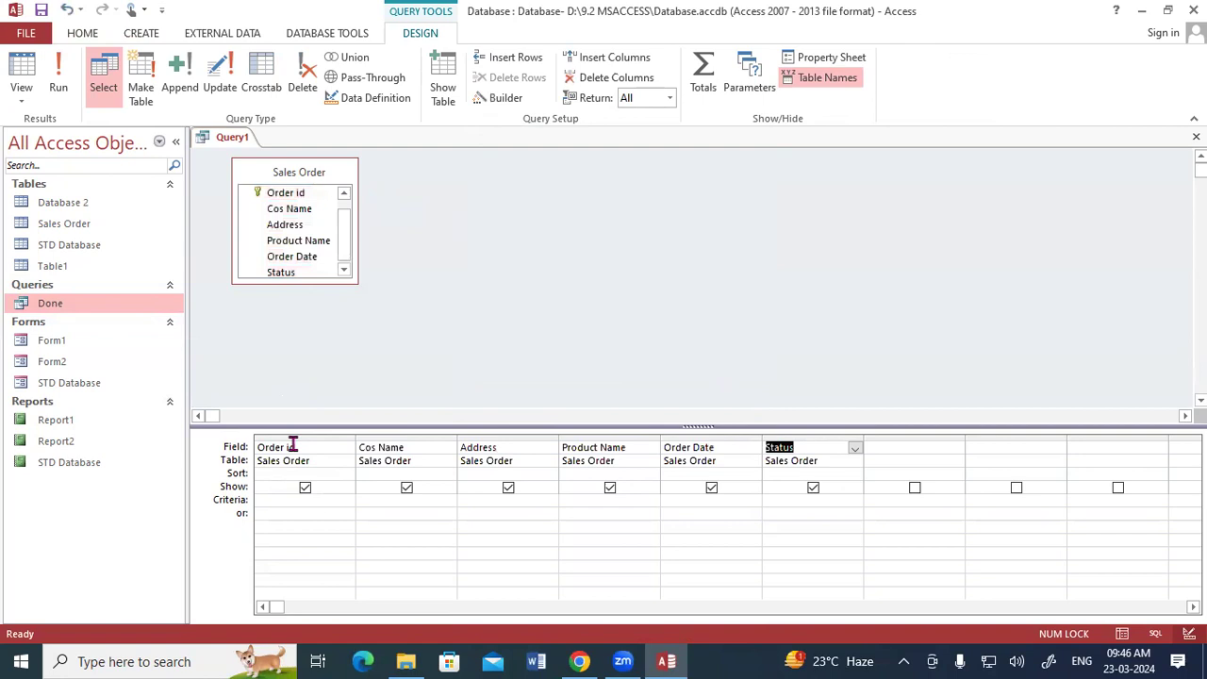
left_click(787, 500)
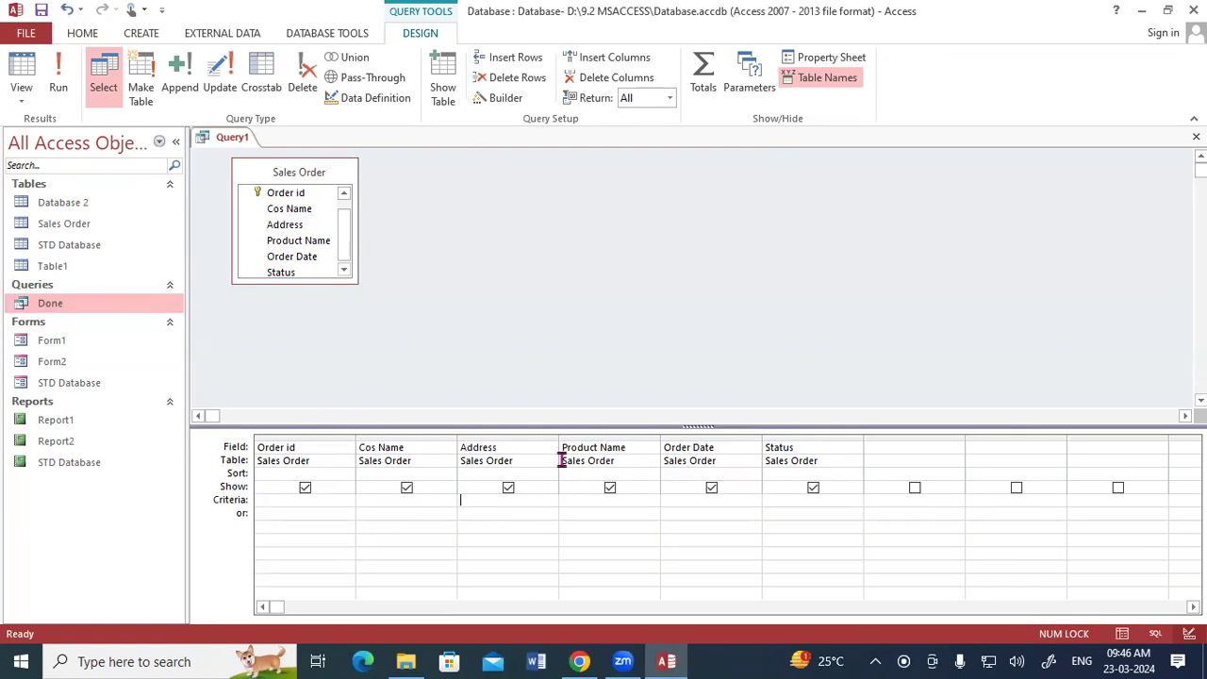
left_click(799, 500)
type("\"Pending")
Step: Run the query and save it with the name Pending
left_click(62, 89)
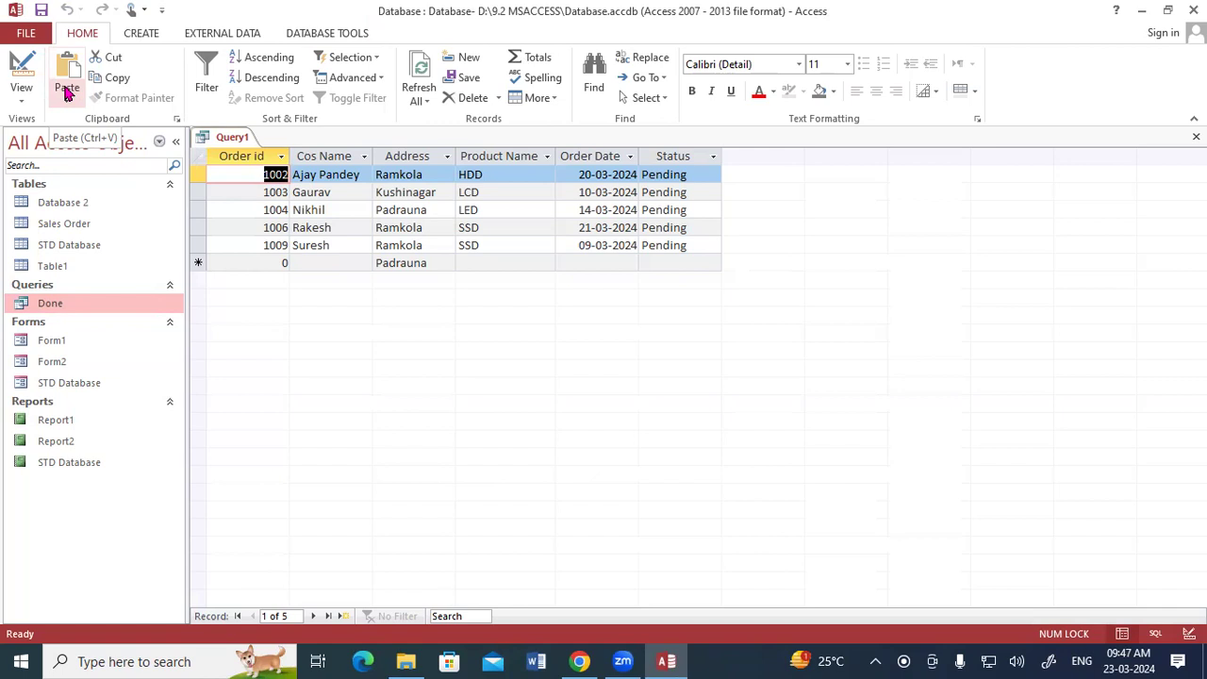
right_click(215, 139)
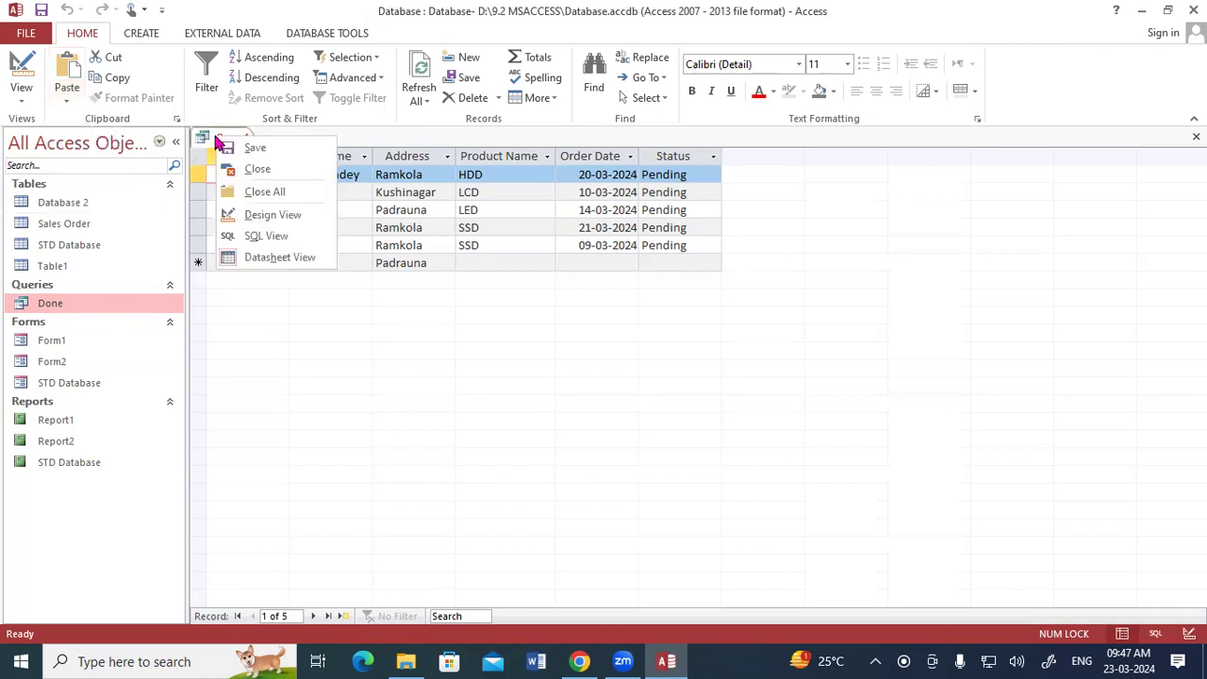
left_click(251, 148)
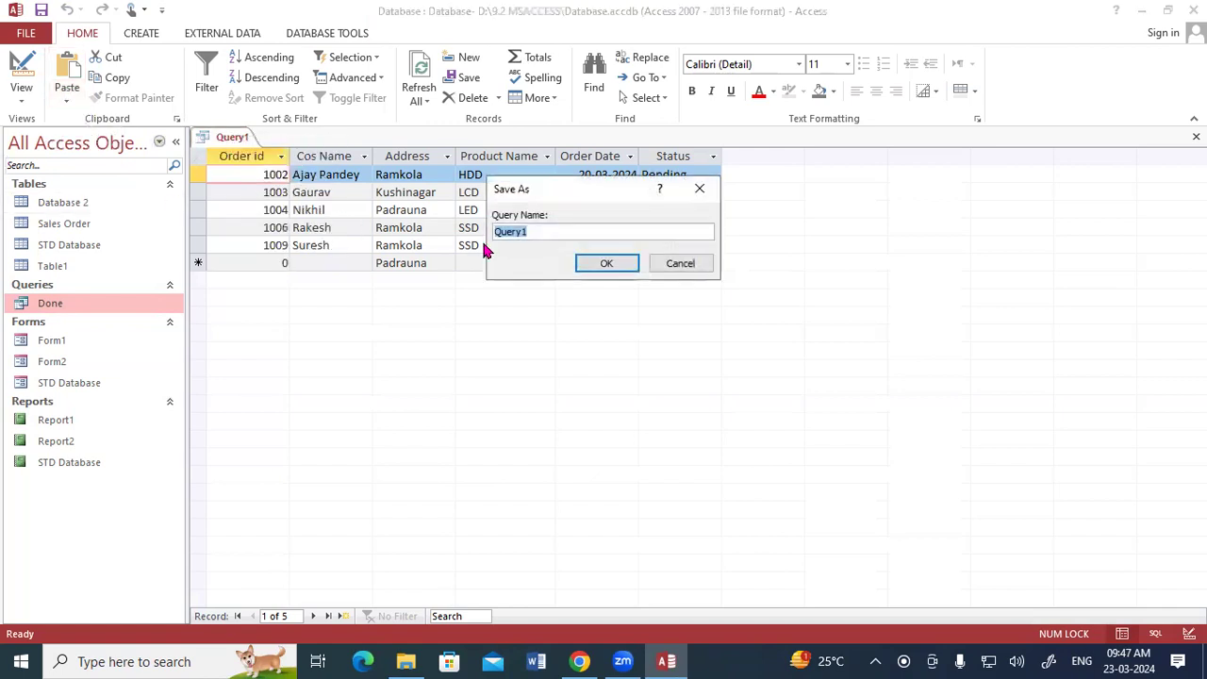
type("Pending")
left_click(606, 263)
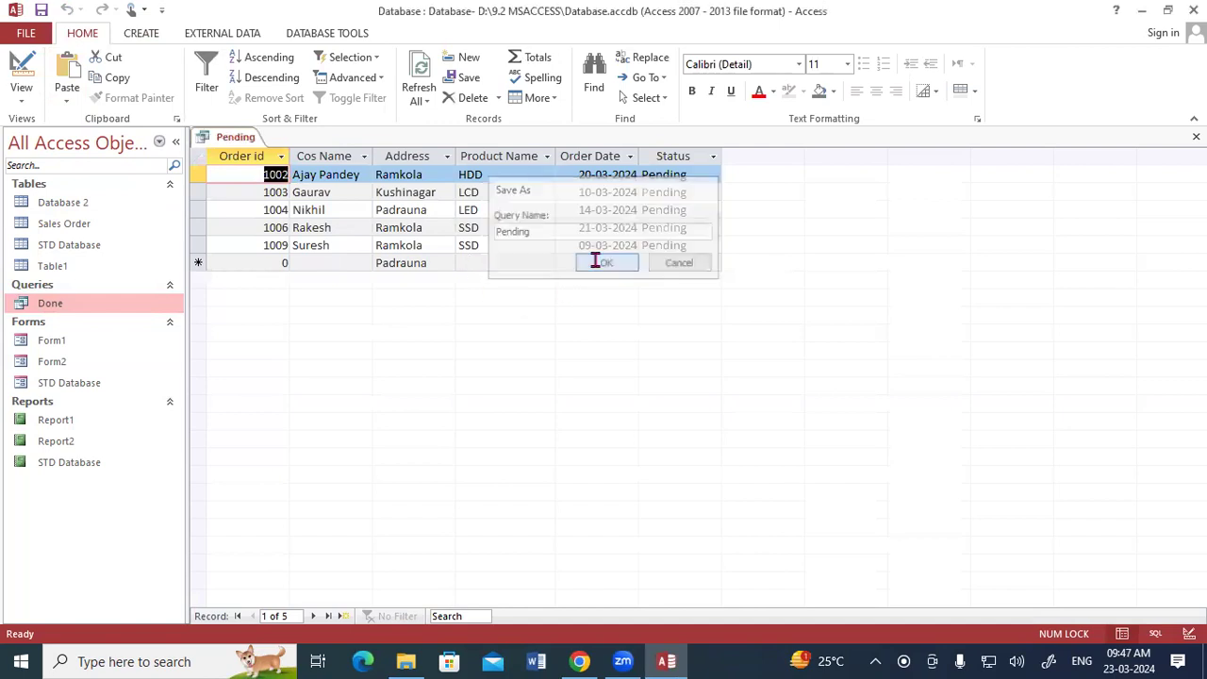
Step: Open the Done and Pending queries and the Sales Order table to compare their records
double_click(62, 303)
double_click(67, 325)
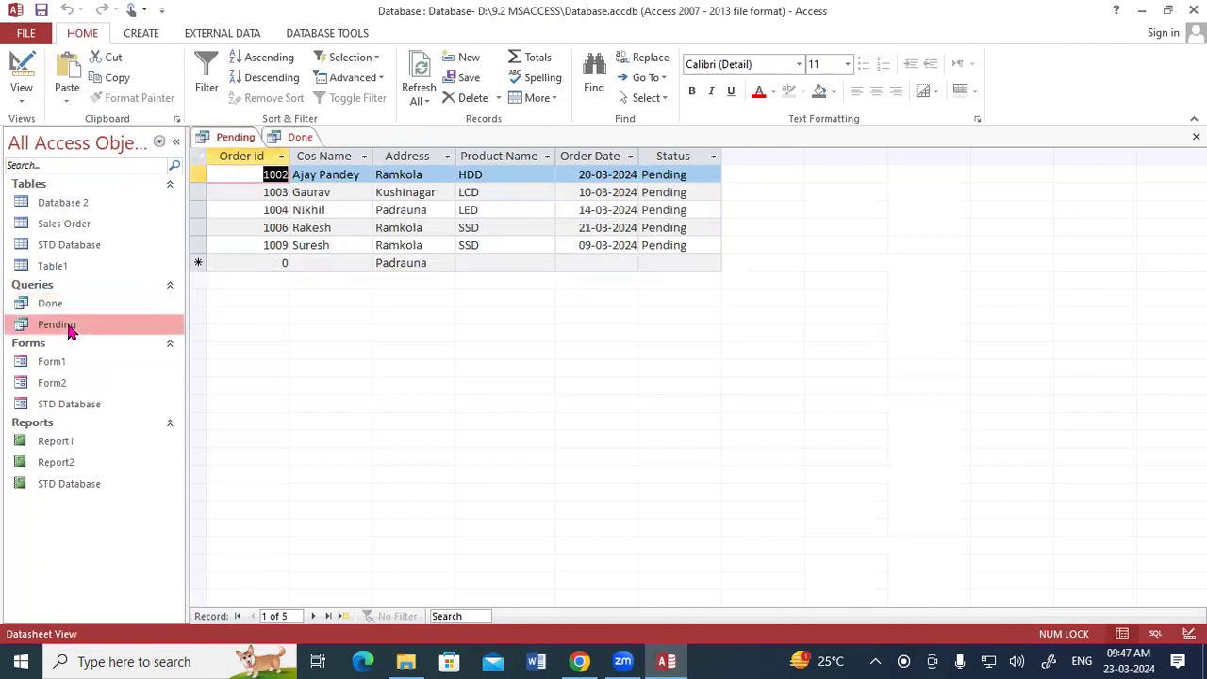
double_click(56, 303)
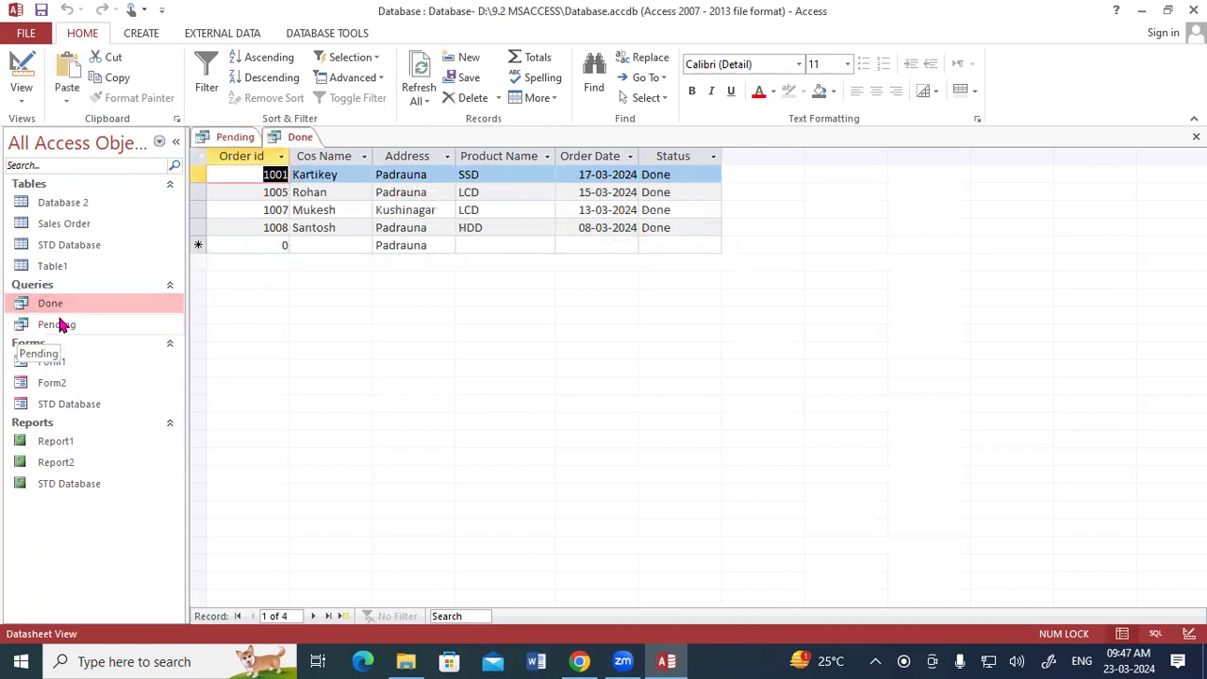
double_click(59, 326)
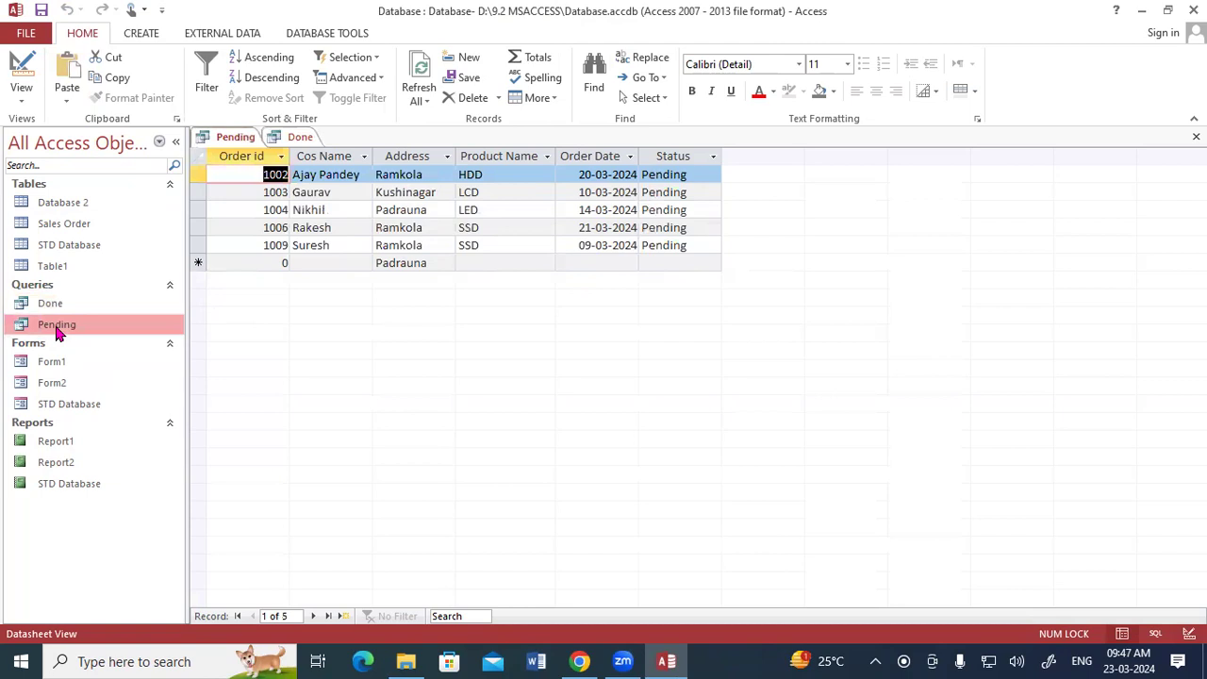
left_click(64, 227)
double_click(64, 227)
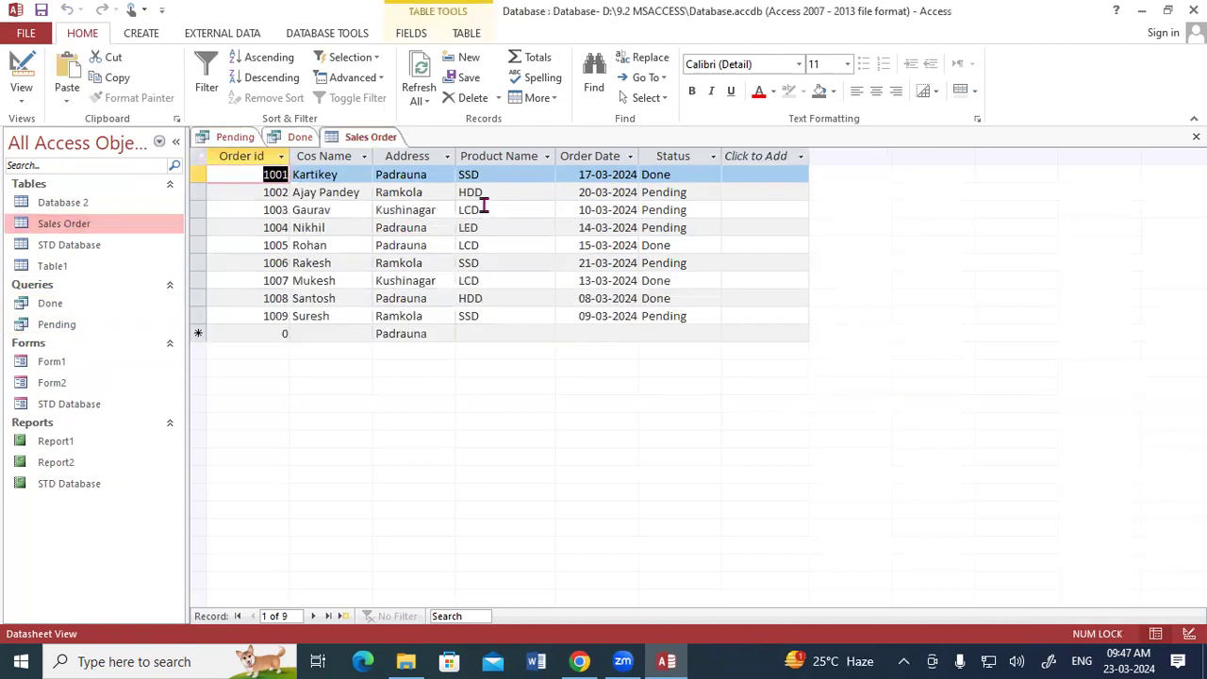
double_click(56, 324)
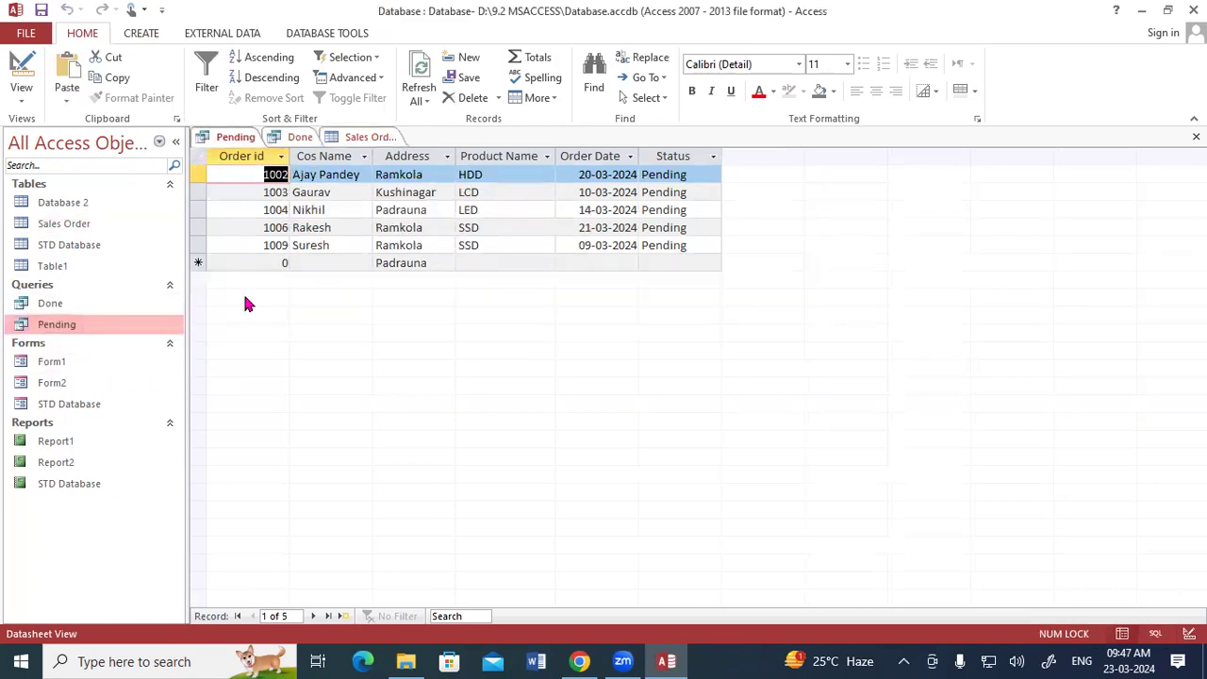
Step: Review the rows of the Pending and Done query results one by one
left_click(317, 175)
left_click(312, 192)
left_click(314, 209)
left_click(314, 228)
left_click(313, 245)
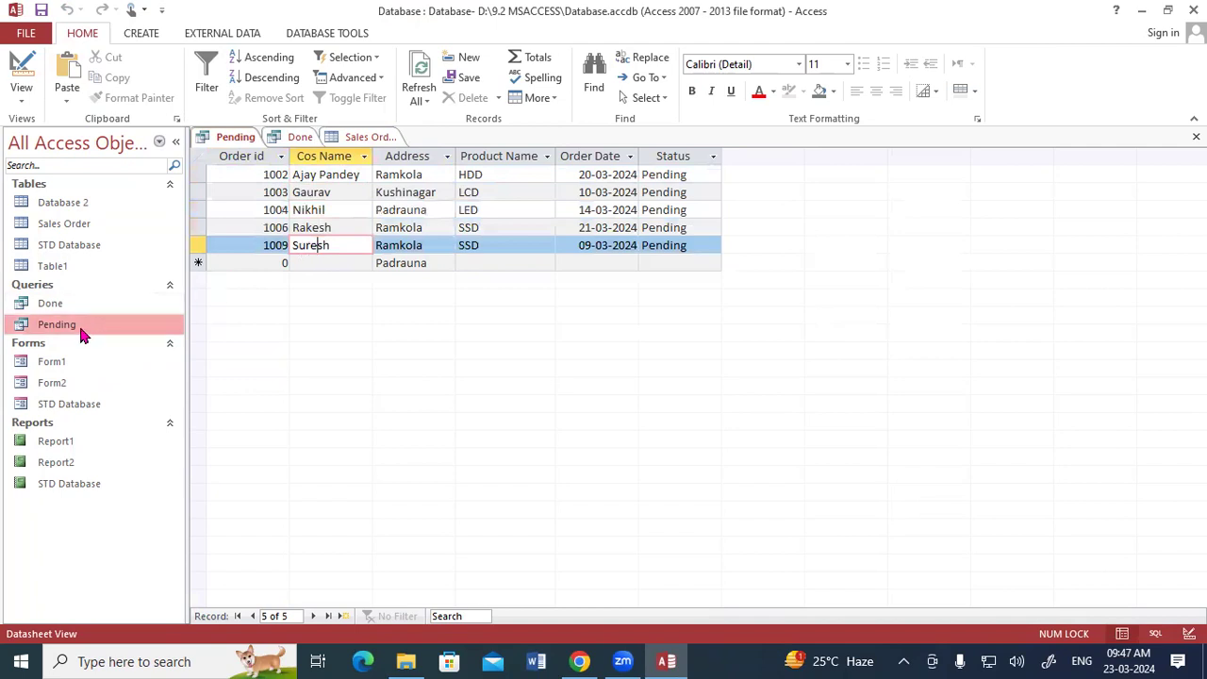
double_click(49, 303)
left_click(329, 175)
left_click(329, 192)
left_click(332, 209)
left_click(340, 227)
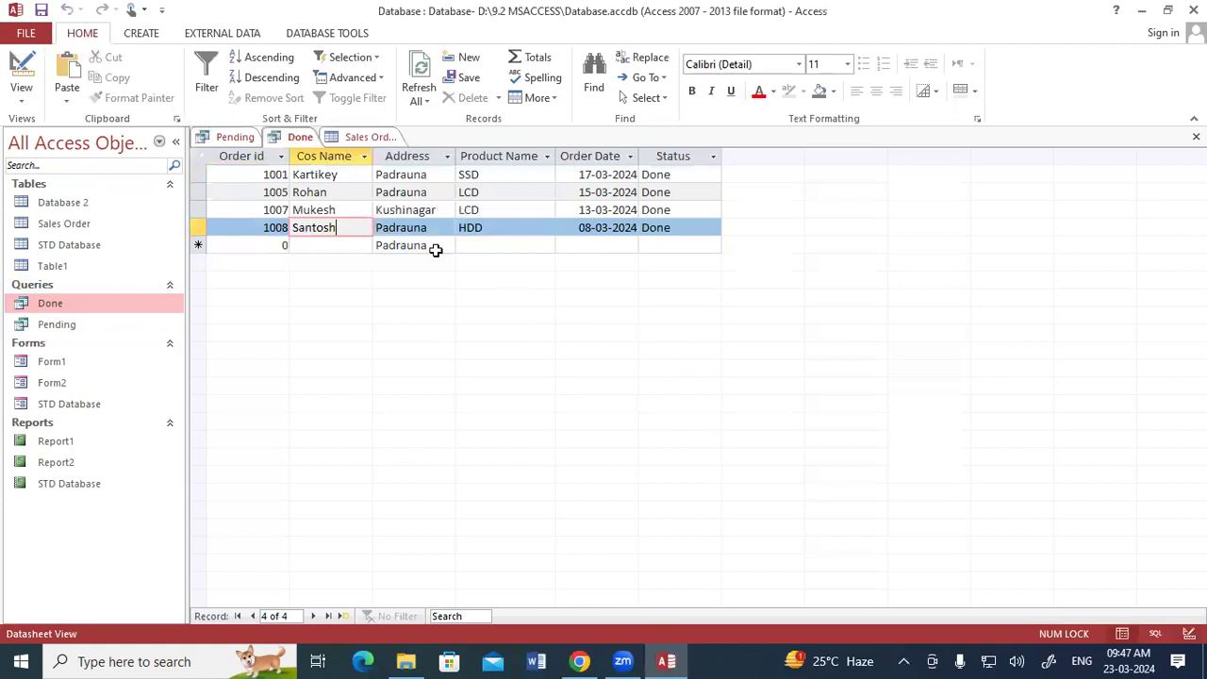
Step: Save the open Pending query, Done query and Sales Order table
right_click(235, 138)
left_click(273, 136)
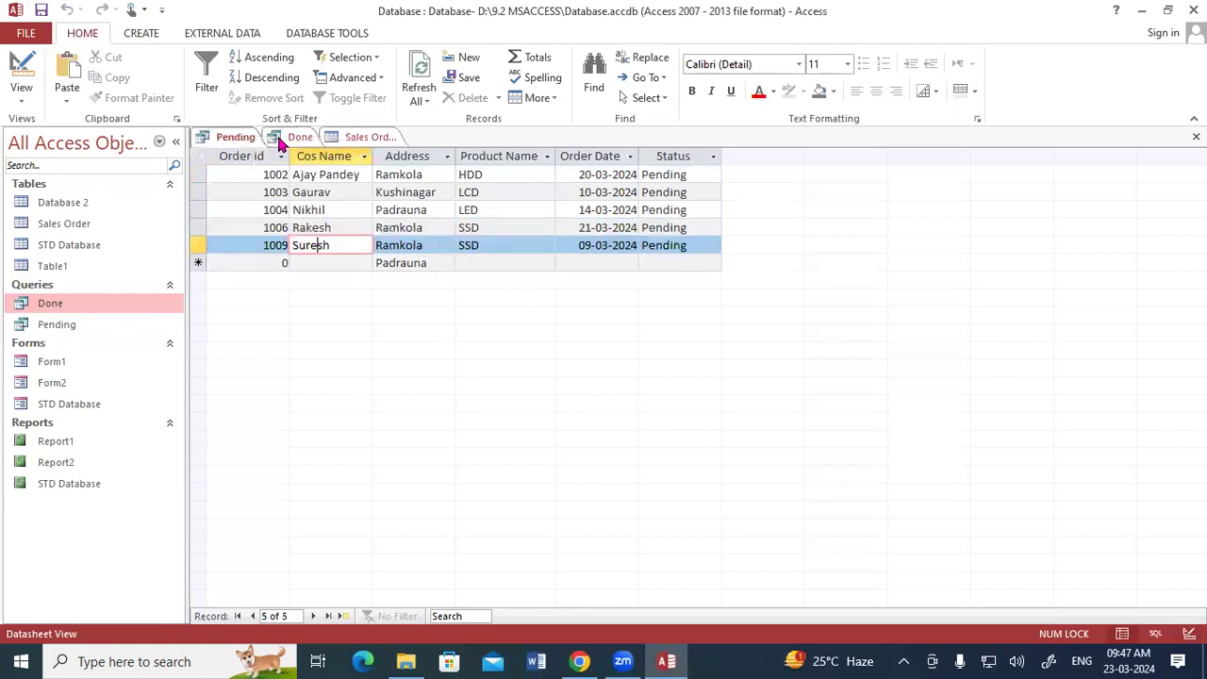
right_click(280, 139)
left_click(311, 146)
right_click(359, 138)
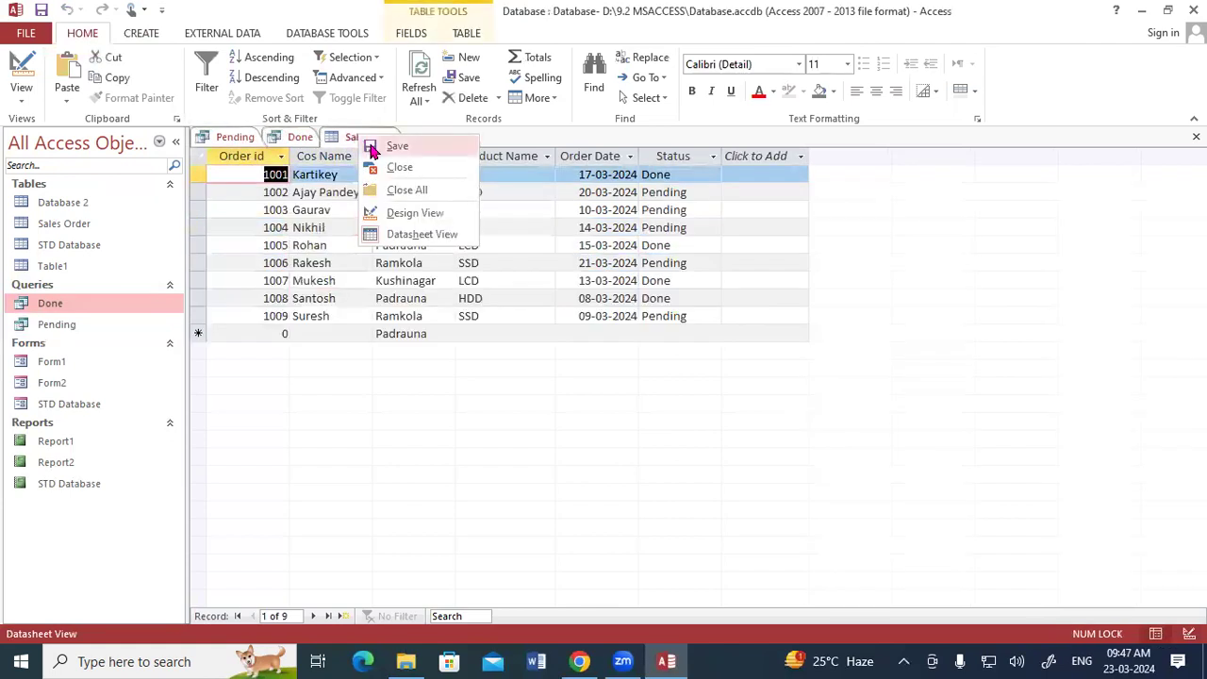
left_click(371, 146)
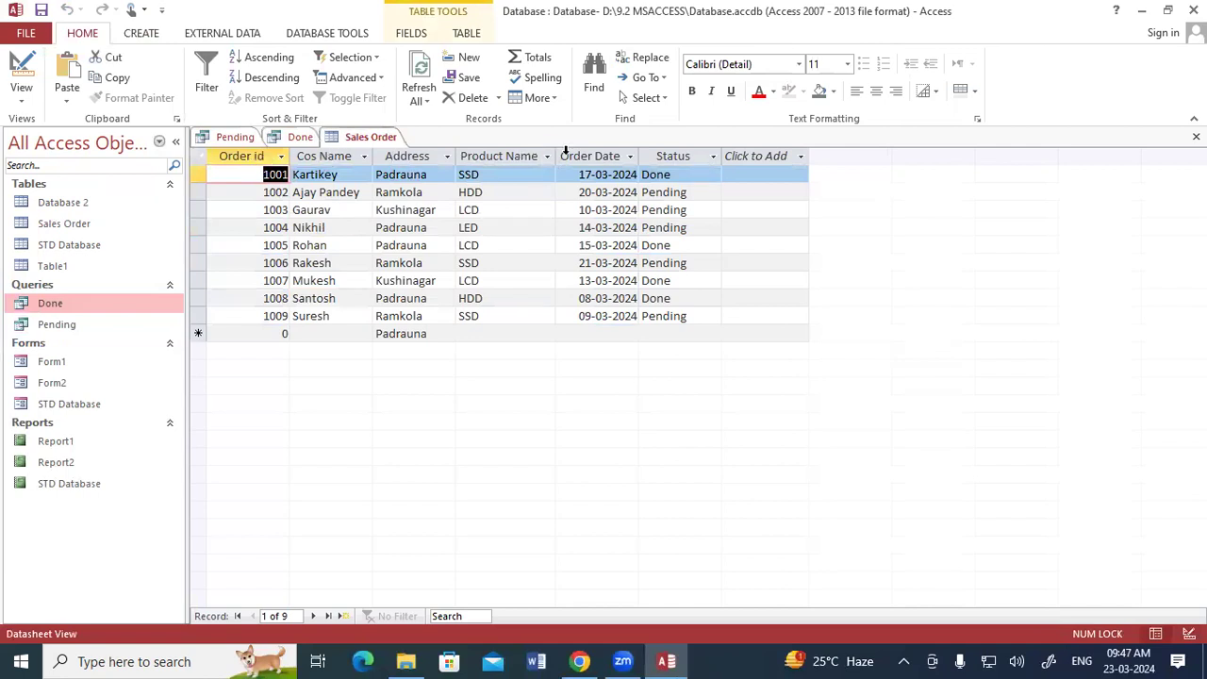